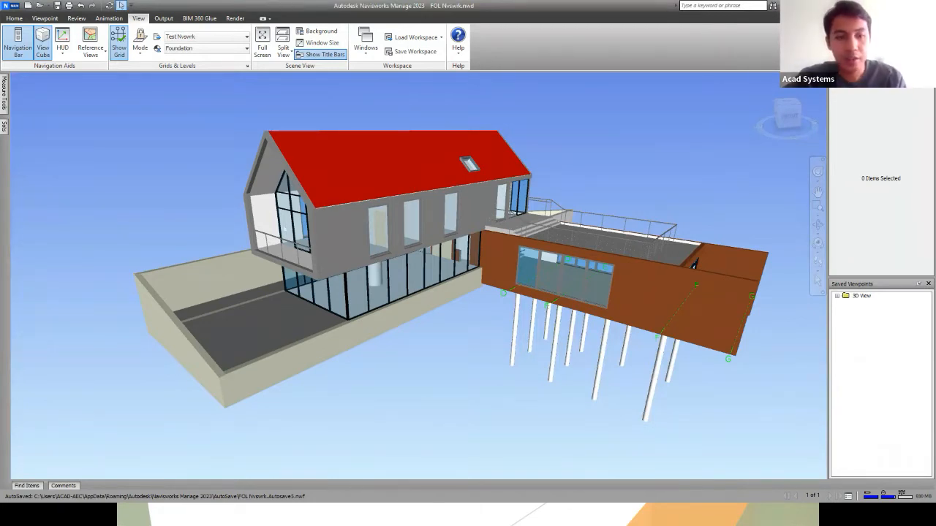
# Step: Switch to the Test Nvswrk.rvt house model in Revit and view the external tools available for Navisworks export
pyautogui.press('super')
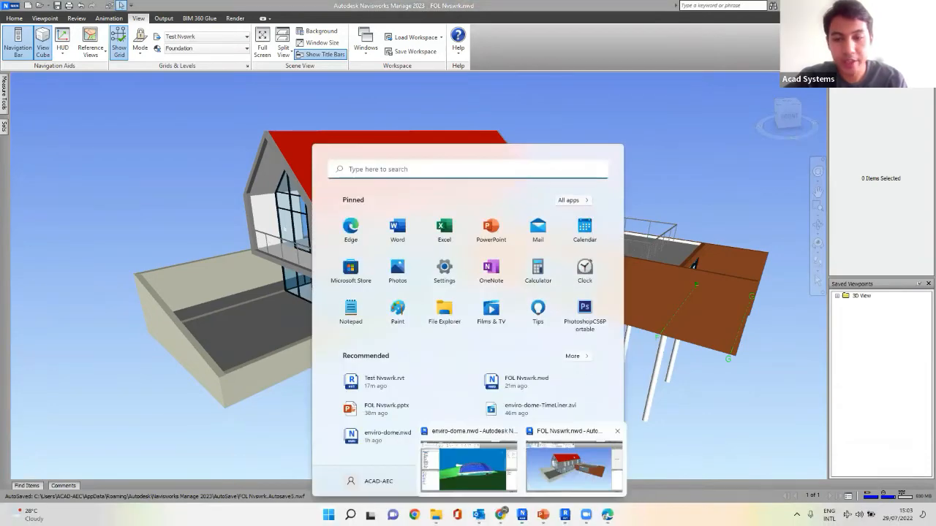
pyautogui.click(563, 514)
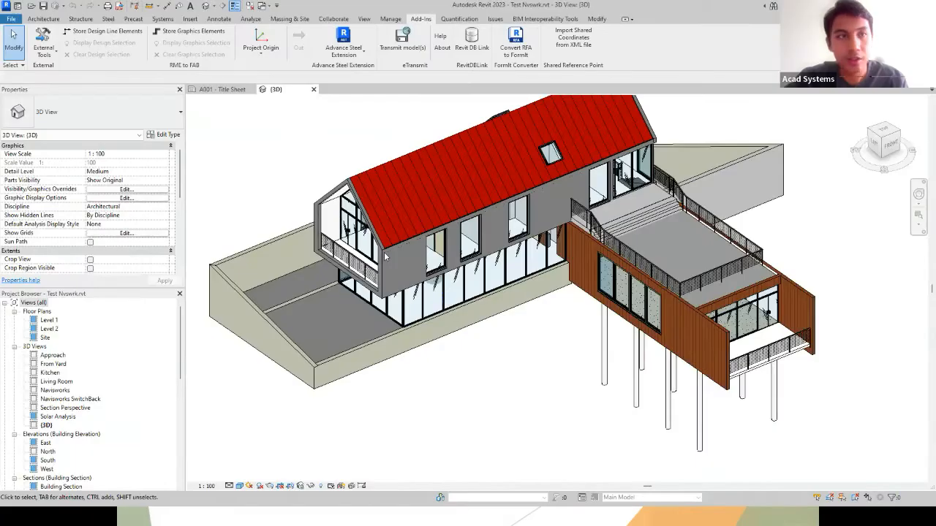
pyautogui.keyDown('shift'); pyautogui.moveTo(384, 204); pyautogui.dragTo(634, 325, button='middle'); pyautogui.keyUp('shift')
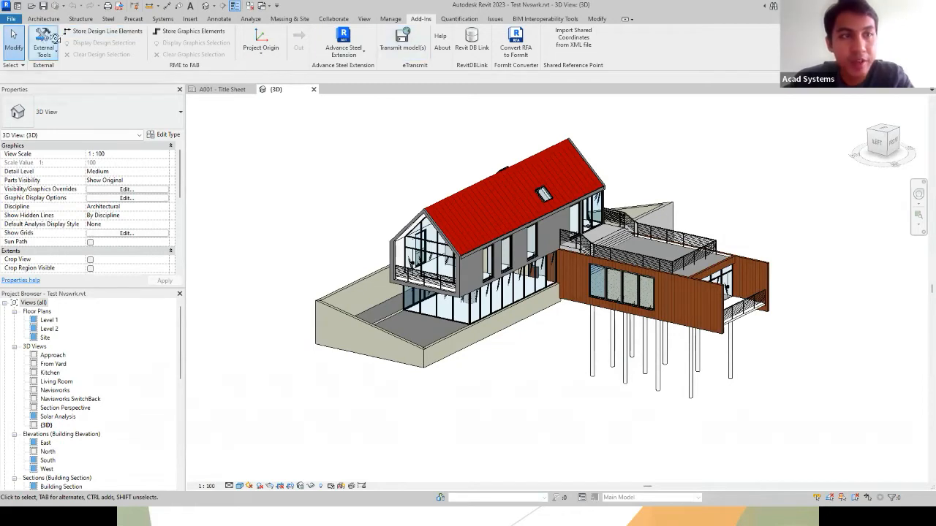
pyautogui.click(52, 58)
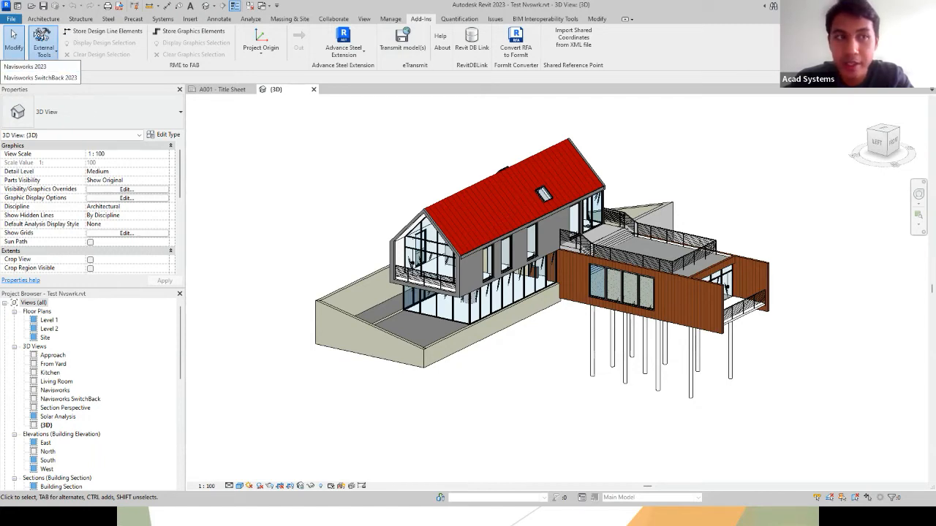
pyautogui.click(294, 144)
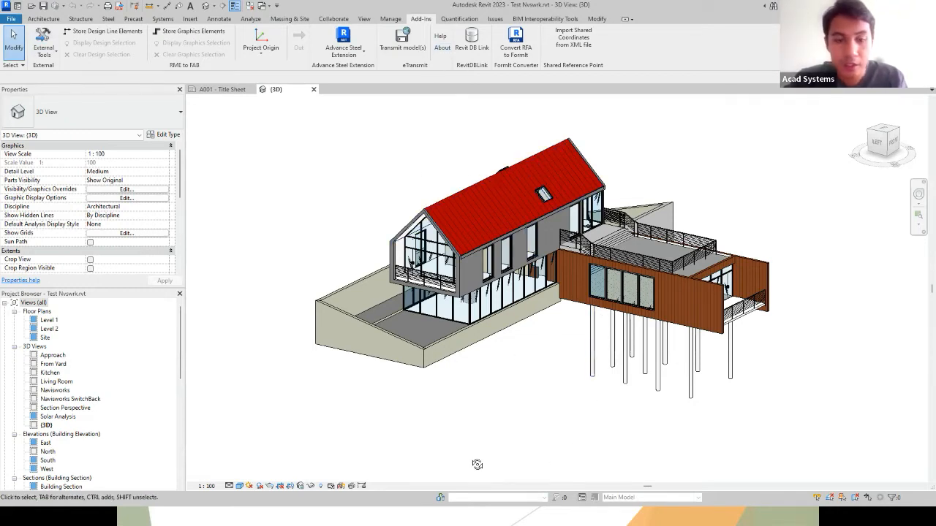
# Step: Switch back to the FOL Nvswrk.nwd house model in Navisworks Manage
pyautogui.press('super')
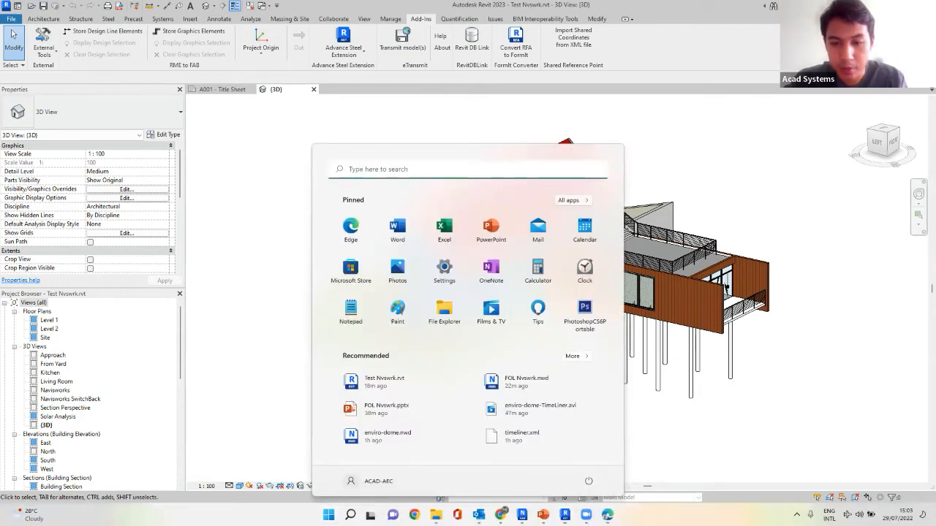
pyautogui.moveTo(521, 515)
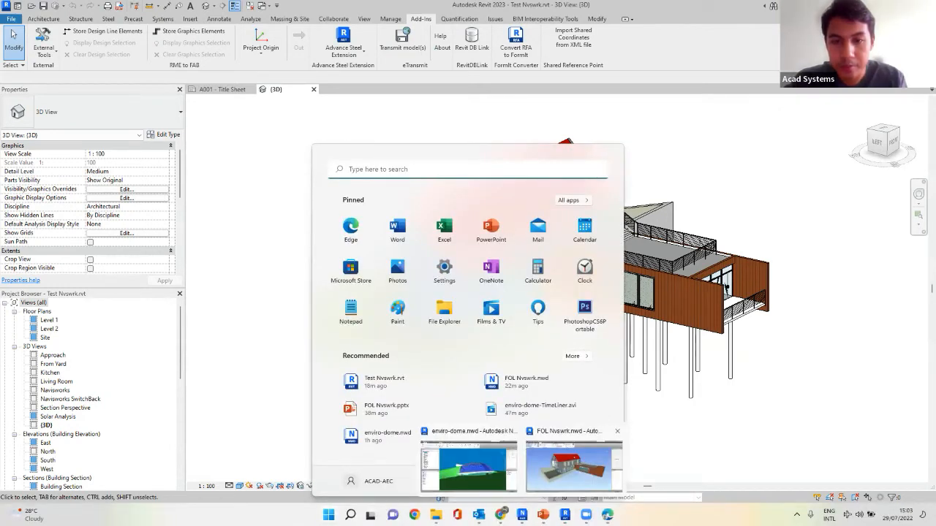
pyautogui.press('super')
pyautogui.press('super')
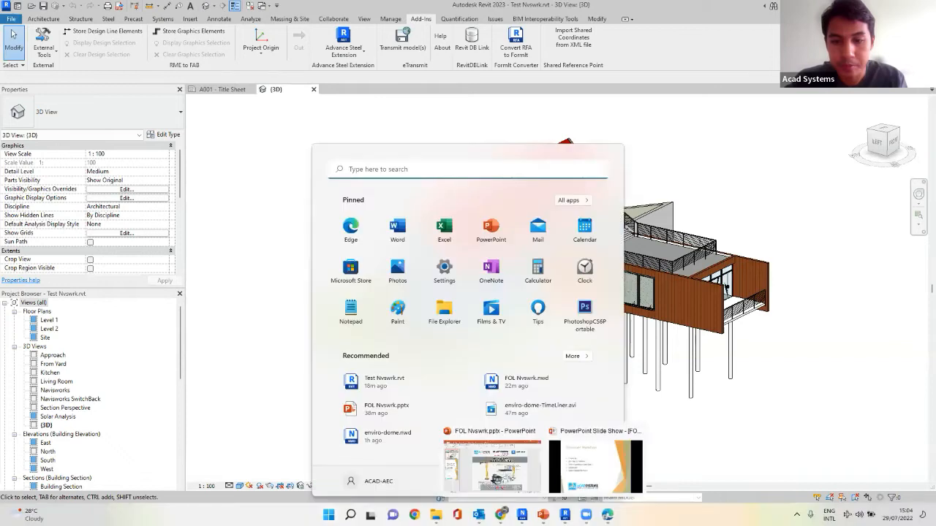
pyautogui.click(558, 464)
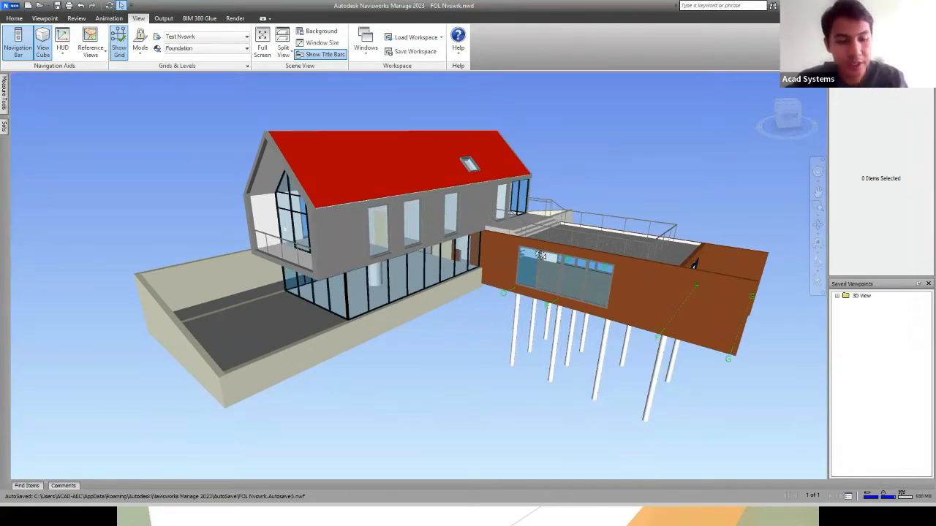
pyautogui.moveTo(546, 269)
pyautogui.mouseDown()
pyautogui.moveTo(611, 249)
pyautogui.moveTo(579, 177)
pyautogui.moveTo(590, 151)
pyautogui.mouseUp()
pyautogui.keyDown('shift'); pyautogui.moveTo(590, 152); pyautogui.dragTo(558, 142, button='middle'); pyautogui.keyUp('shift')
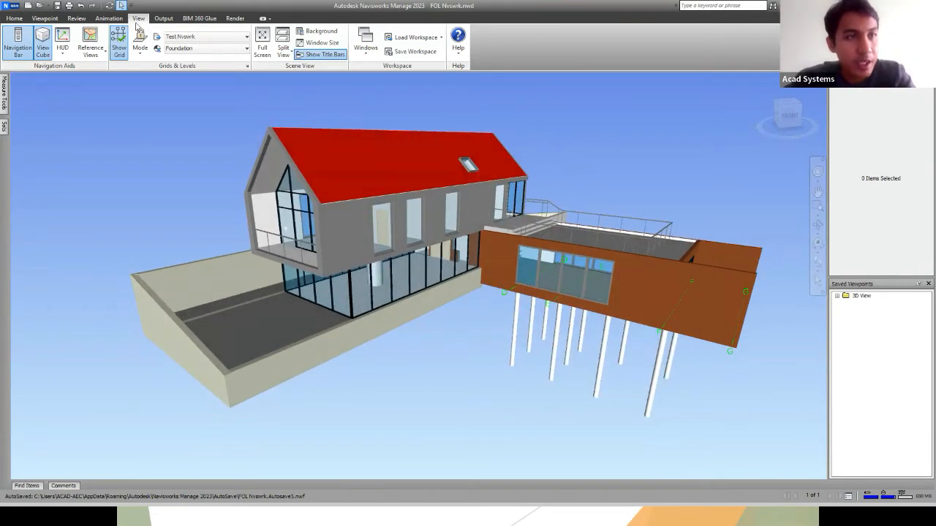
# Step: Display the Selection Tree and expand FOL Nvswrk.nwd to list its levels
pyautogui.click(46, 19)
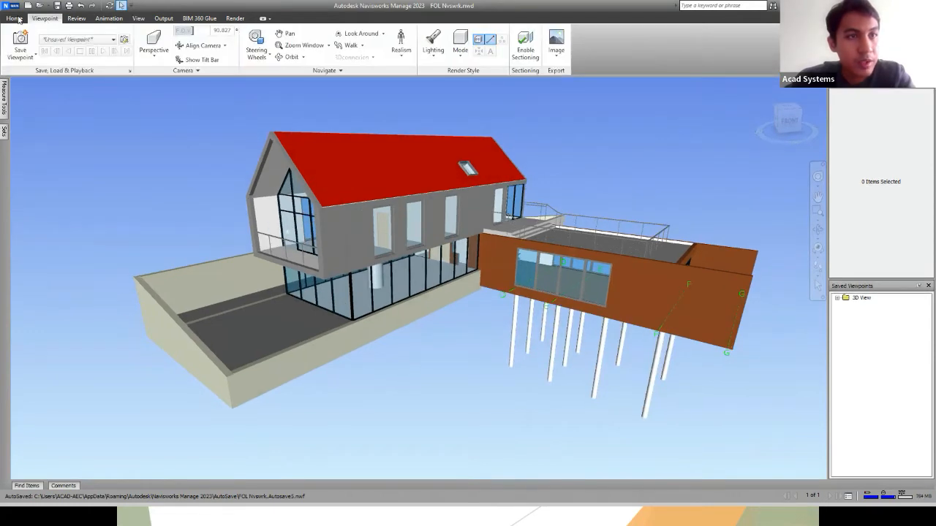
pyautogui.click(14, 18)
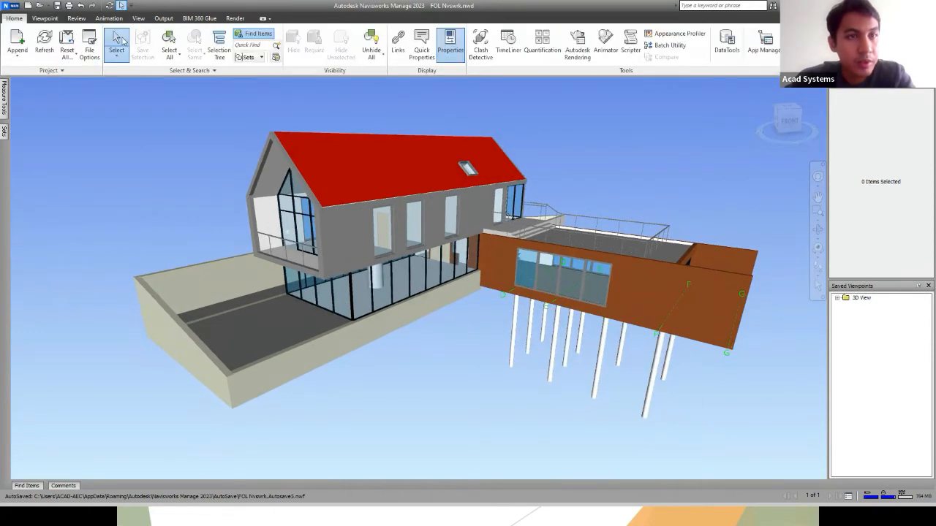
pyautogui.click(214, 48)
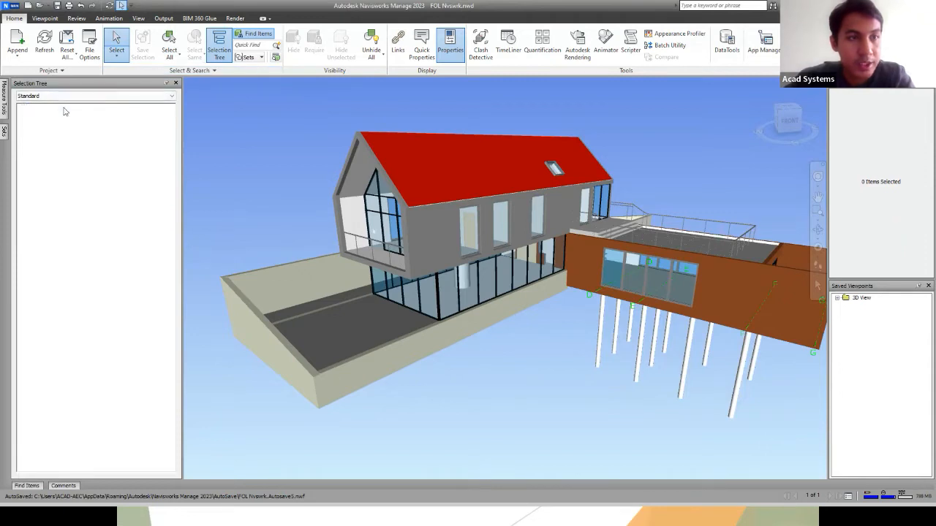
pyautogui.click(64, 108)
pyautogui.click(219, 147)
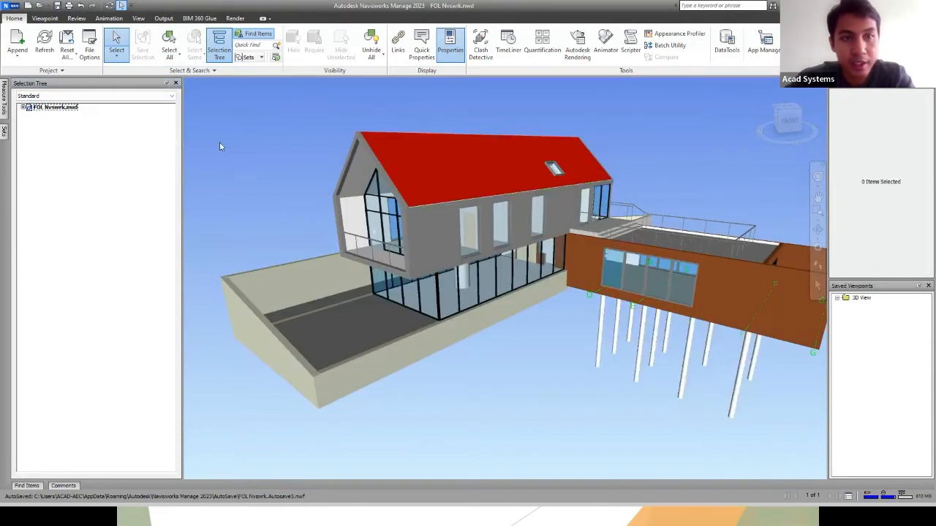
pyautogui.click(63, 108)
pyautogui.click(24, 108)
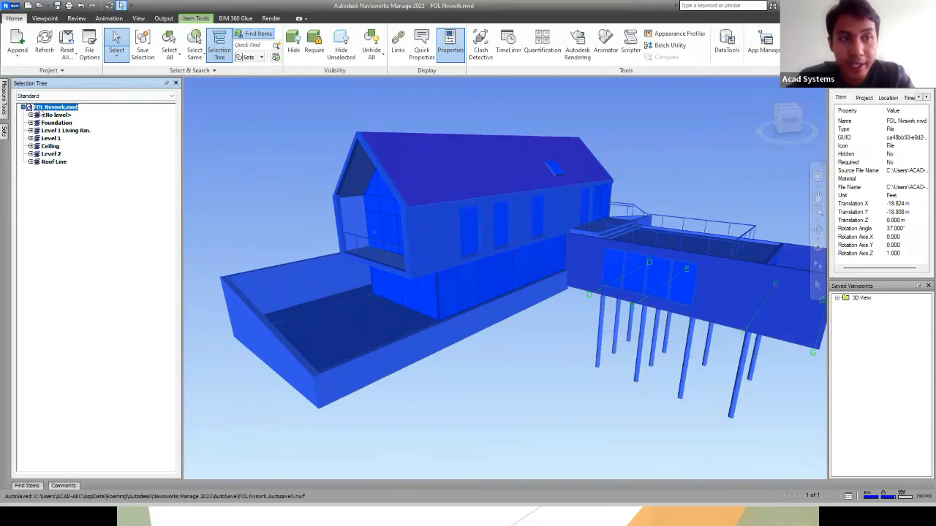
# Step: Examine which building parts belong to each level from Foundation to Roof Line by highlighting them in the Selection Tree, and clear the selection
pyautogui.click(53, 123)
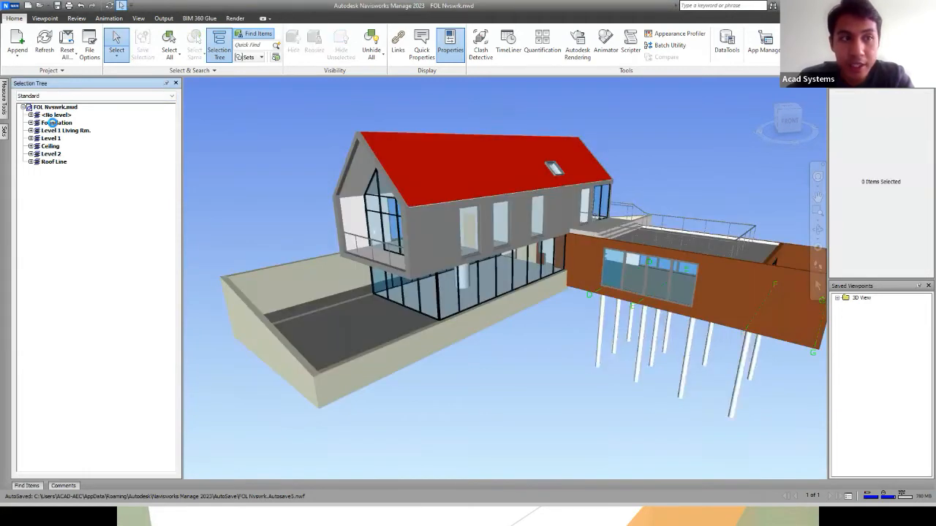
pyautogui.click(54, 130)
pyautogui.click(51, 138)
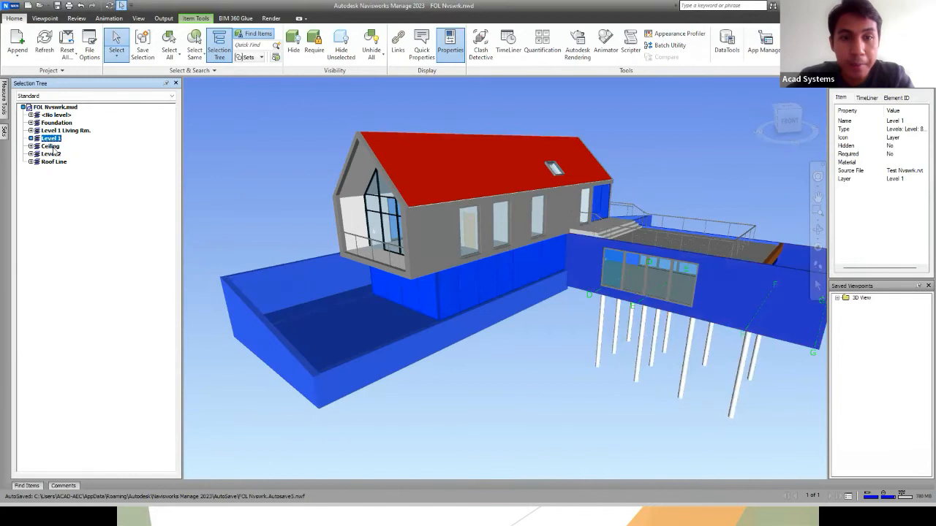
pyautogui.click(51, 146)
pyautogui.click(52, 153)
pyautogui.click(54, 162)
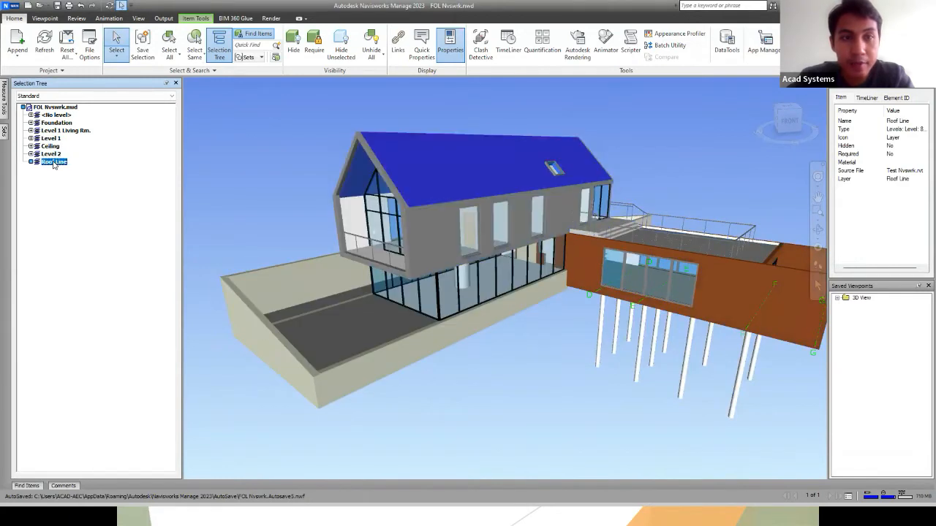
pyautogui.click(55, 154)
pyautogui.click(53, 148)
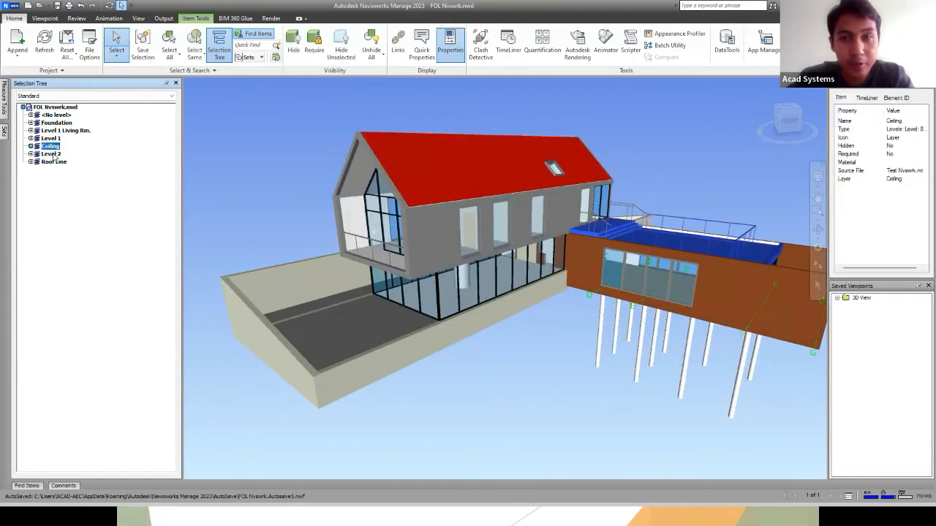
pyautogui.click(49, 155)
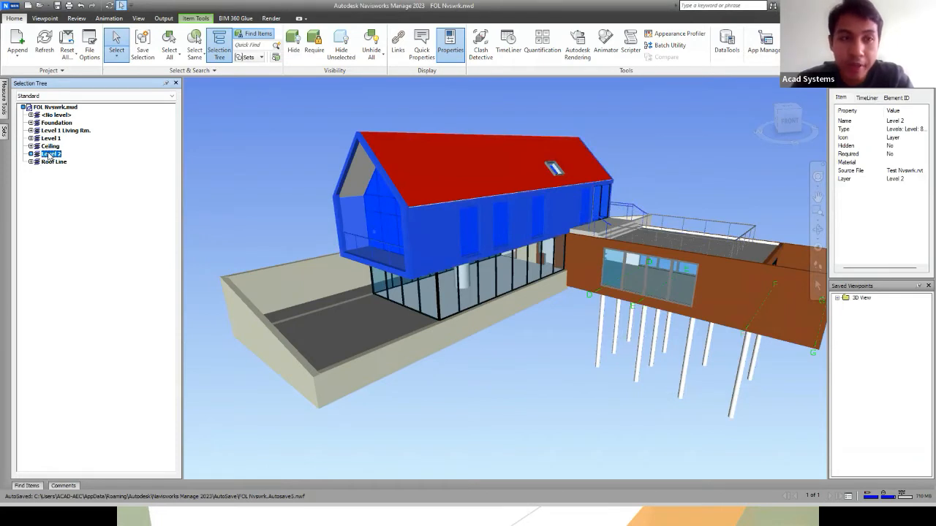
pyautogui.click(51, 146)
pyautogui.click(51, 138)
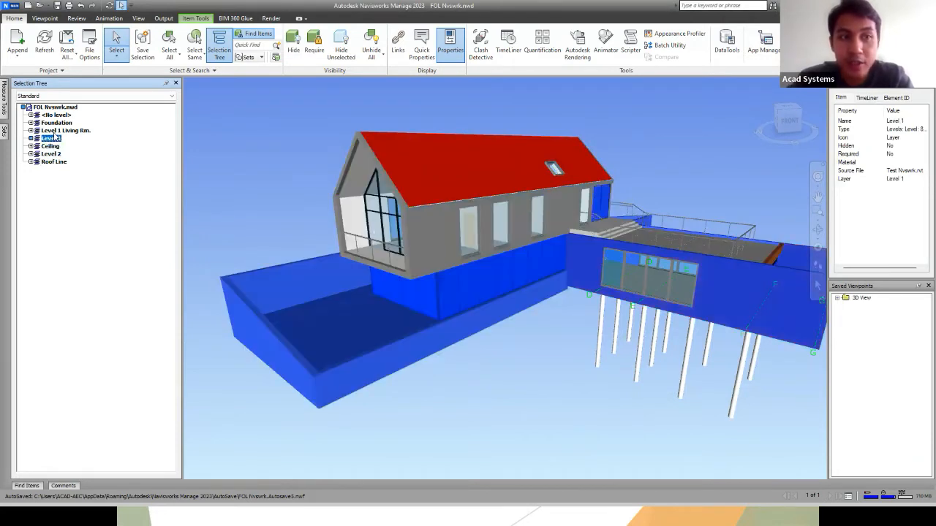
pyautogui.click(57, 130)
pyautogui.click(57, 123)
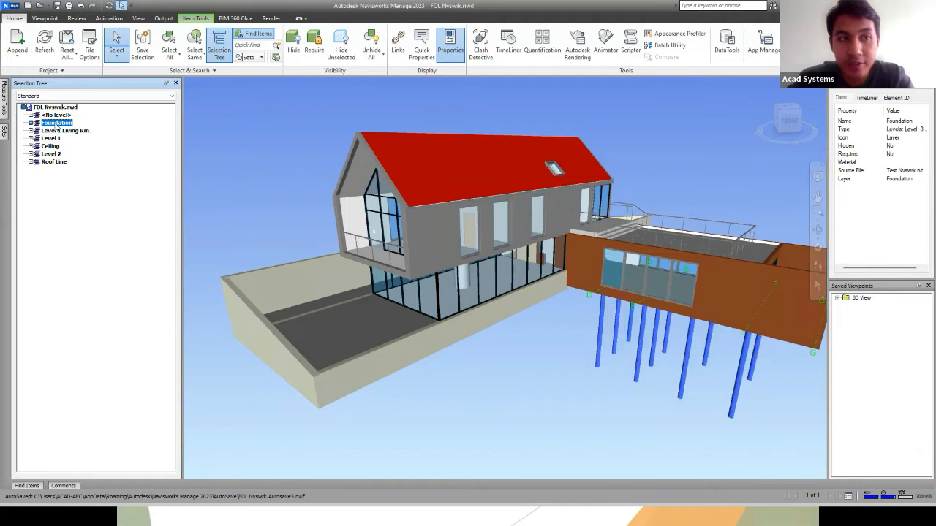
pyautogui.click(58, 116)
pyautogui.click(123, 152)
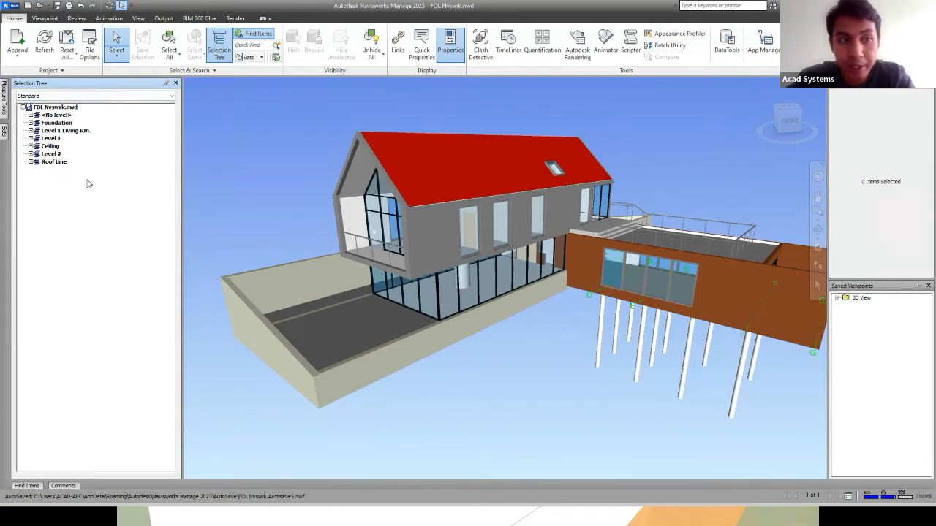
# Step: Check that Sets is enabled among the dockable windows and pin it open beneath the Selection Tree
pyautogui.moveTo(5, 136)
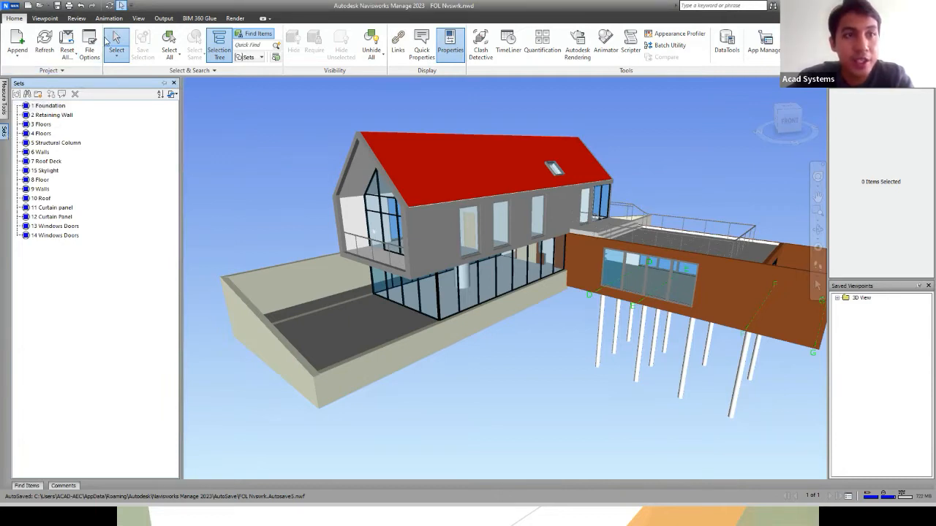
pyautogui.click(137, 20)
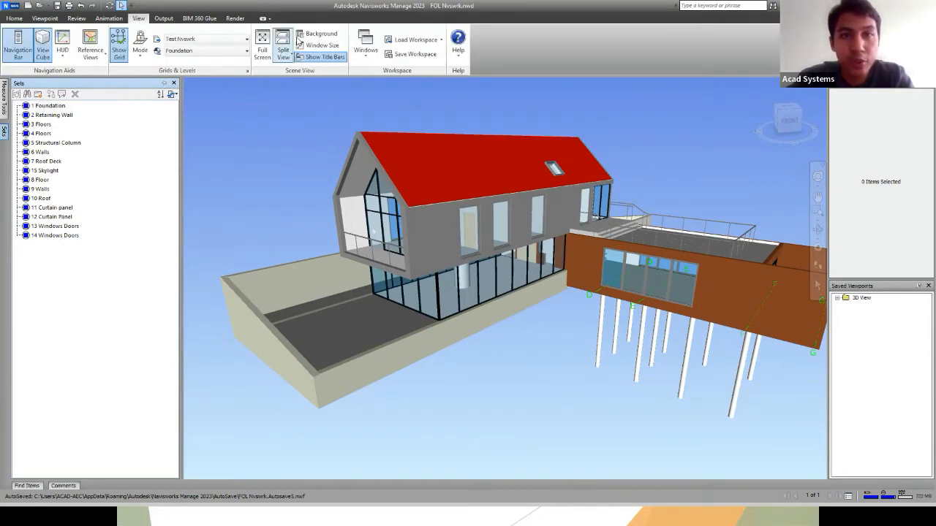
pyautogui.click(364, 55)
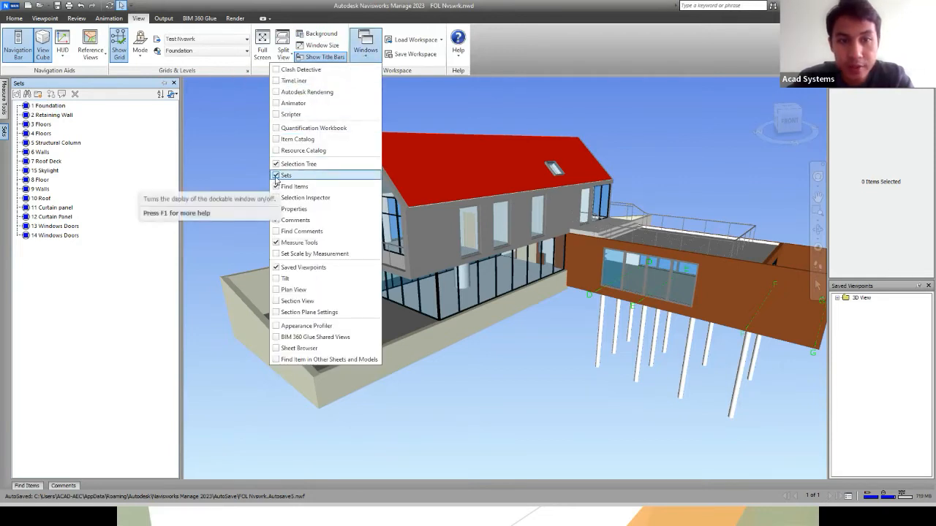
pyautogui.click(238, 148)
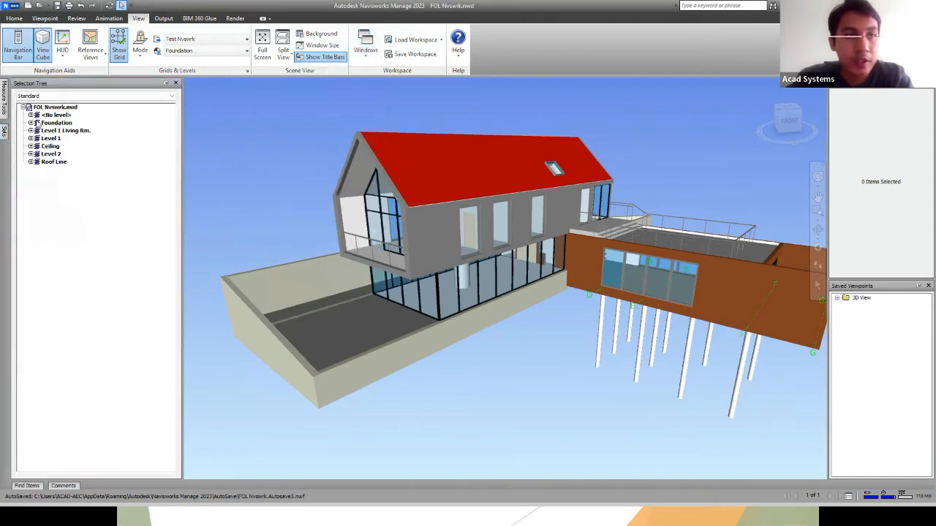
pyautogui.moveTo(6, 133)
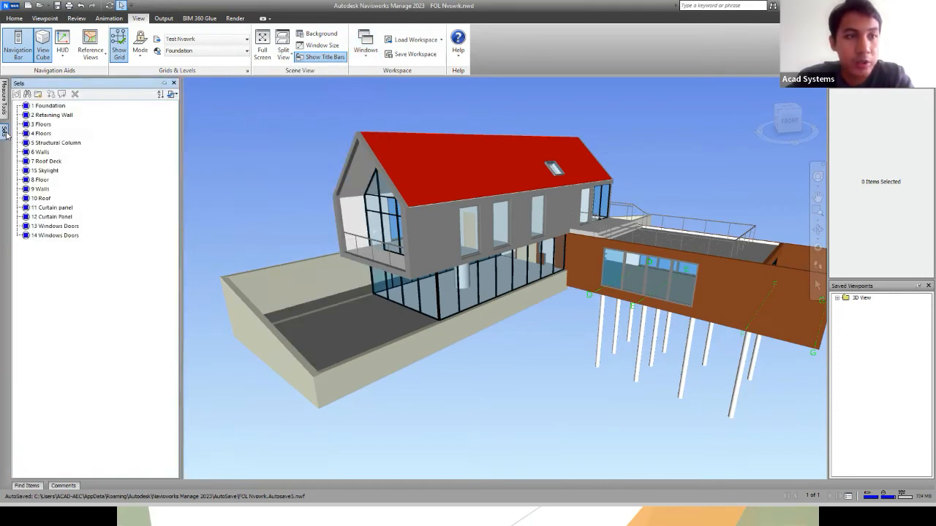
pyautogui.click(164, 85)
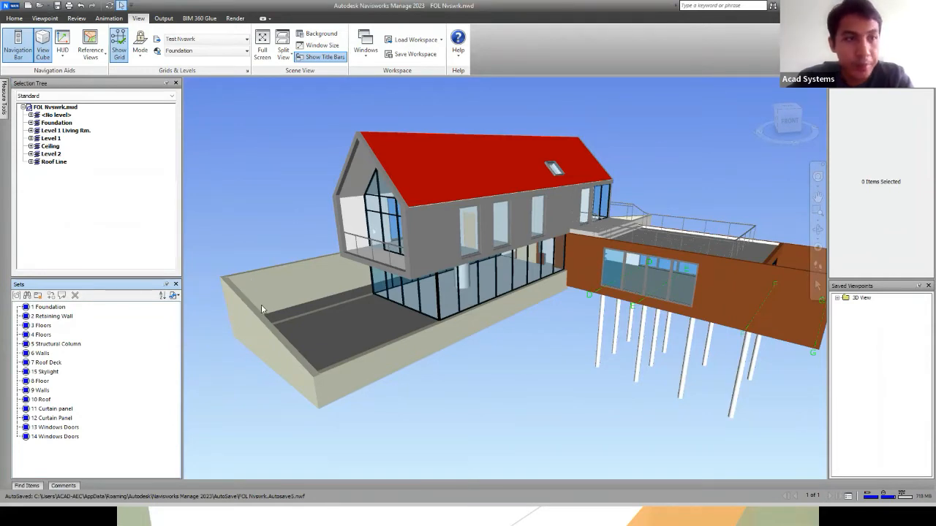
# Step: Auto-hide the Selection Tree and Sets windows, and pin both open again
pyautogui.click(167, 83)
pyautogui.click(168, 87)
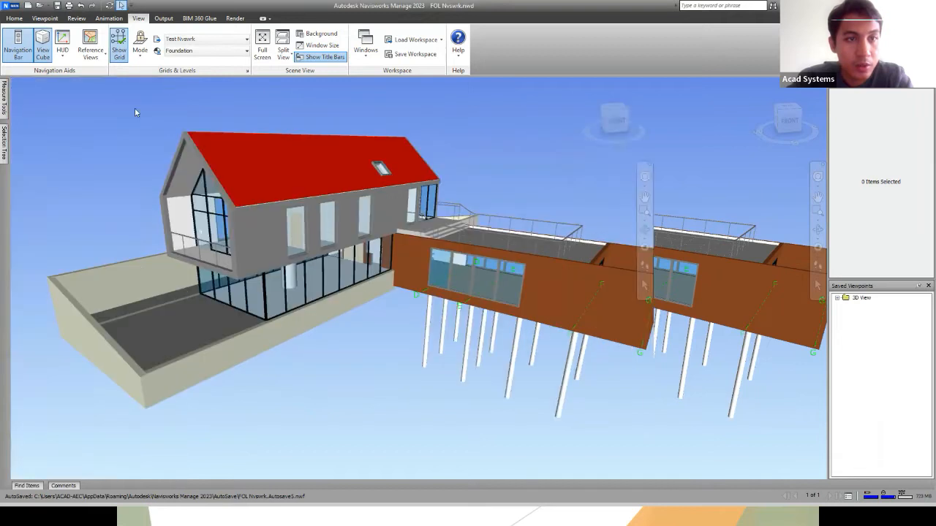
pyautogui.moveTo(6, 172)
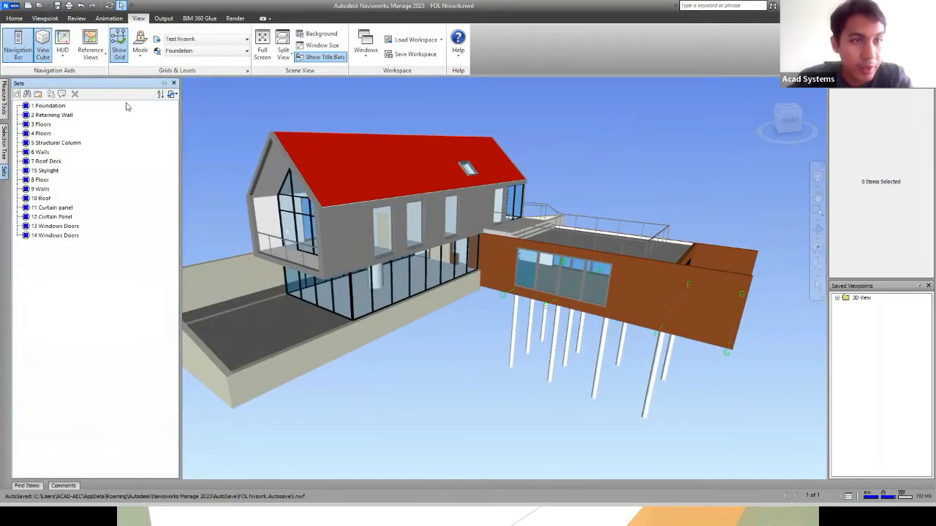
pyautogui.click(164, 83)
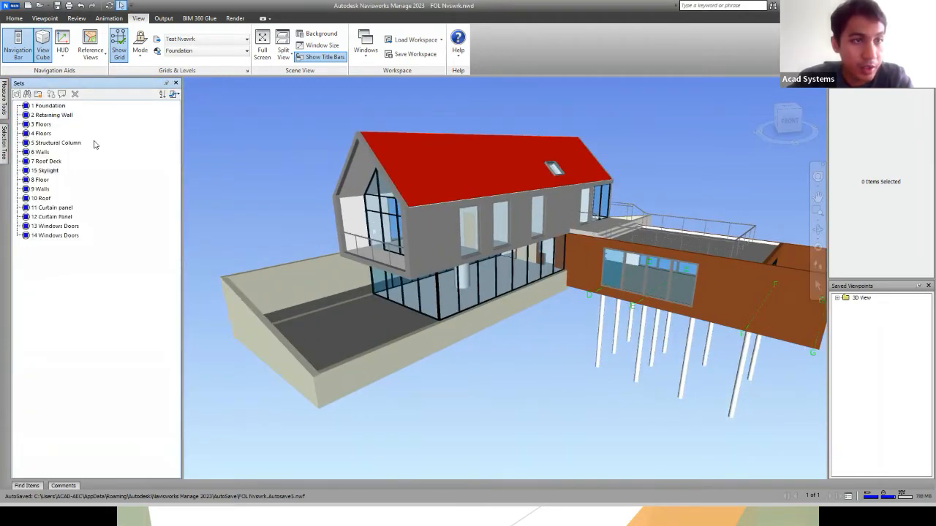
pyautogui.moveTo(5, 138)
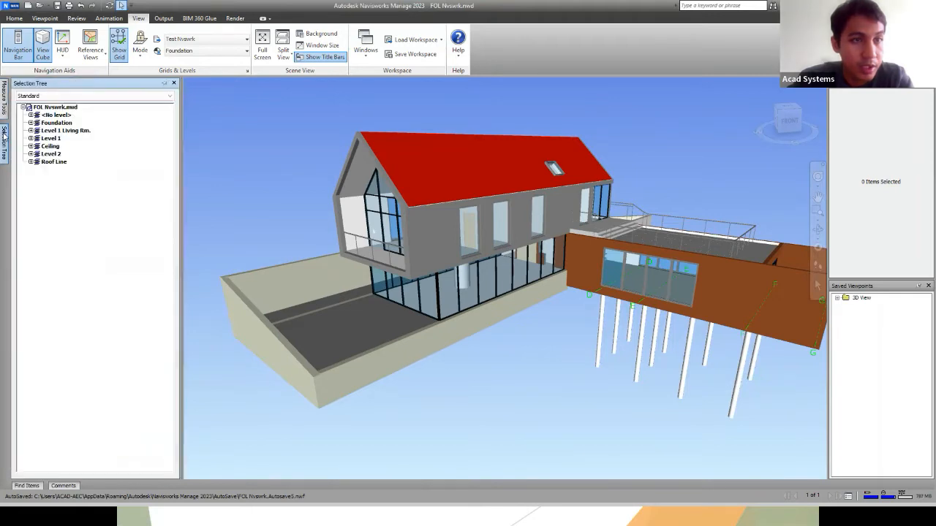
pyautogui.click(164, 83)
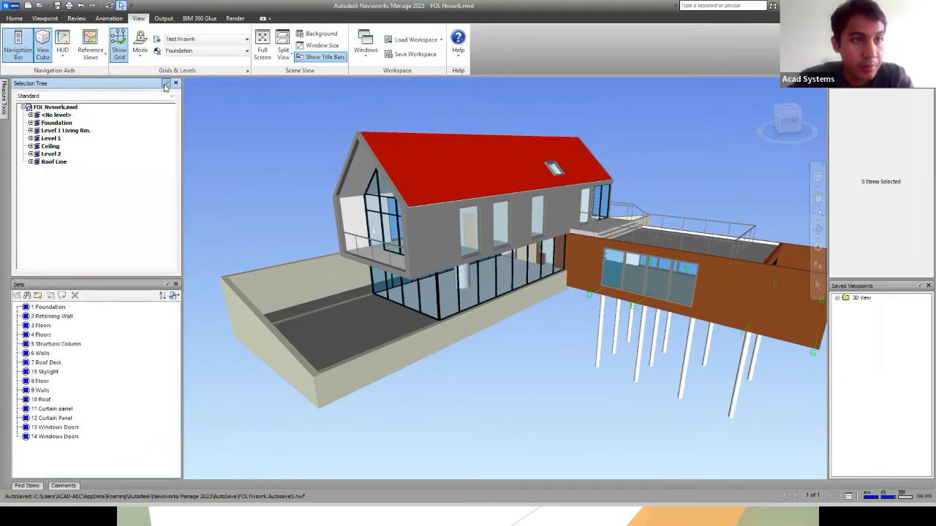
# Step: Examine which elements the saved sets from 2 Retaining Wall through 8 Floor contain by highlighting each set in the model
pyautogui.click(63, 314)
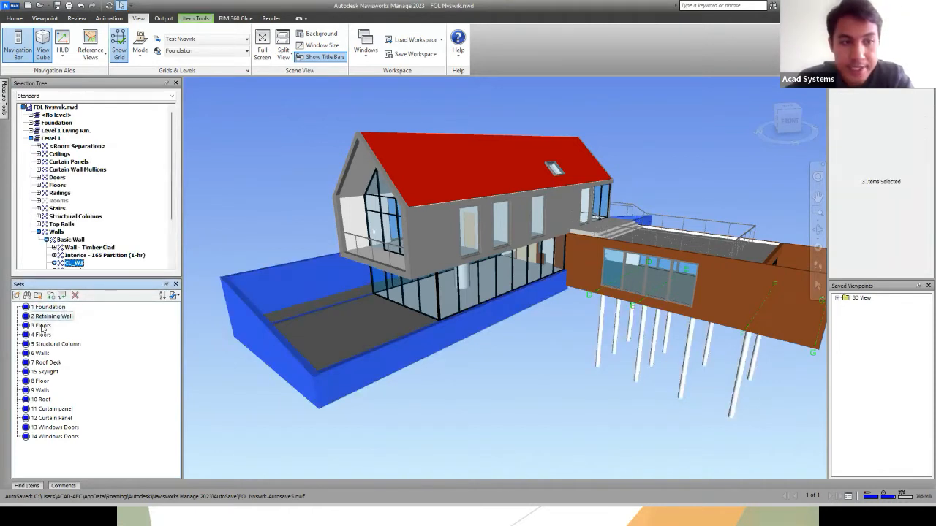
pyautogui.click(42, 326)
pyautogui.click(42, 337)
pyautogui.click(44, 345)
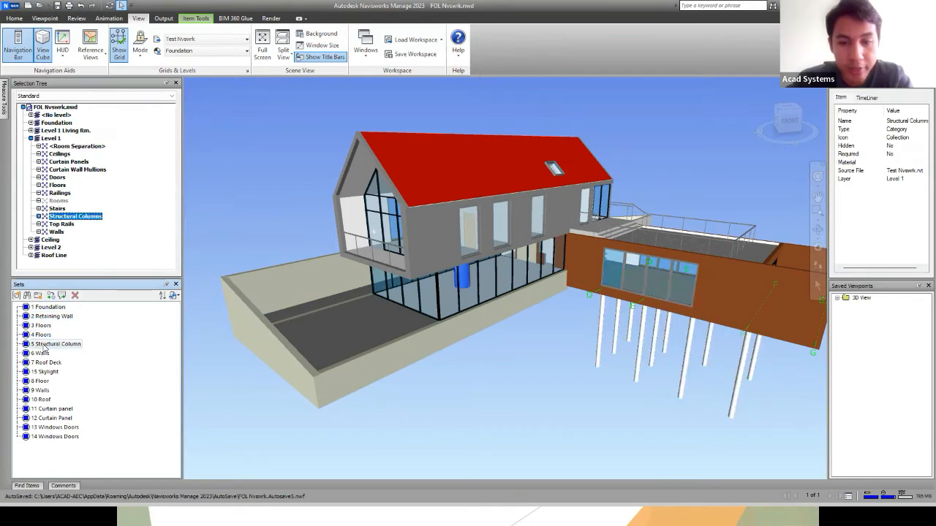
pyautogui.click(42, 353)
pyautogui.click(45, 362)
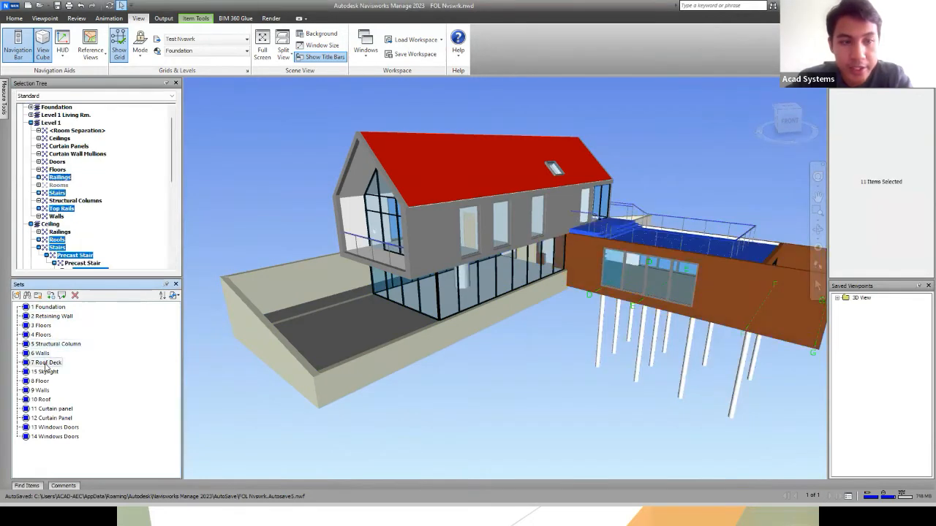
pyautogui.click(46, 372)
pyautogui.click(40, 381)
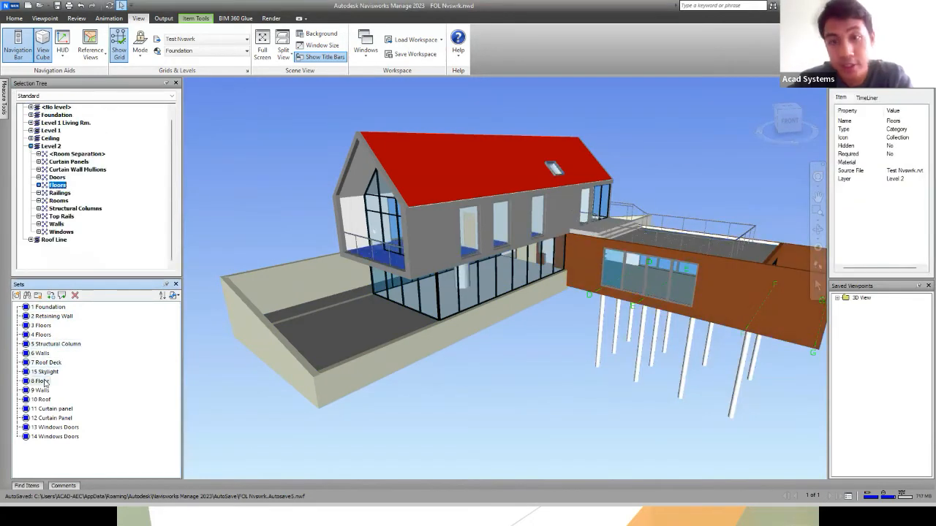
# Step: Review the sets again from 1 Foundation to 7 Roof Deck in building order, and clear the selection
pyautogui.click(59, 308)
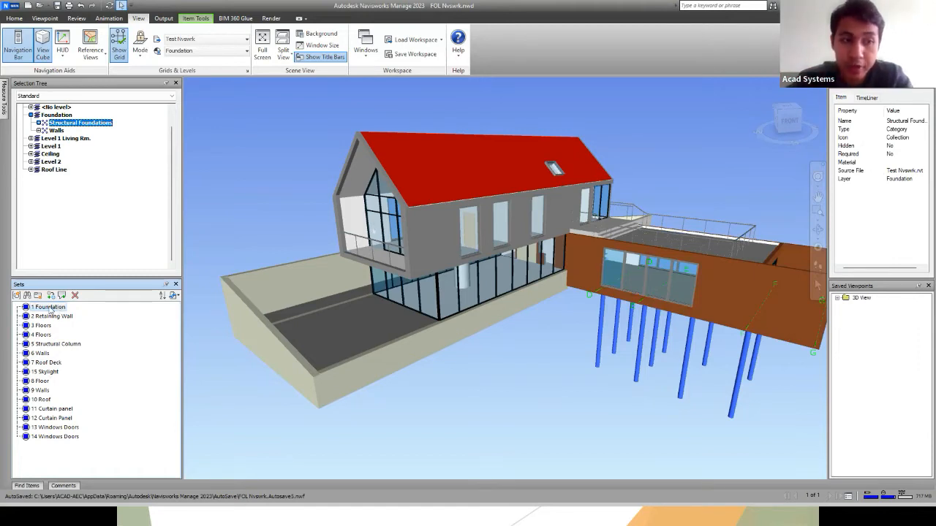
pyautogui.click(50, 318)
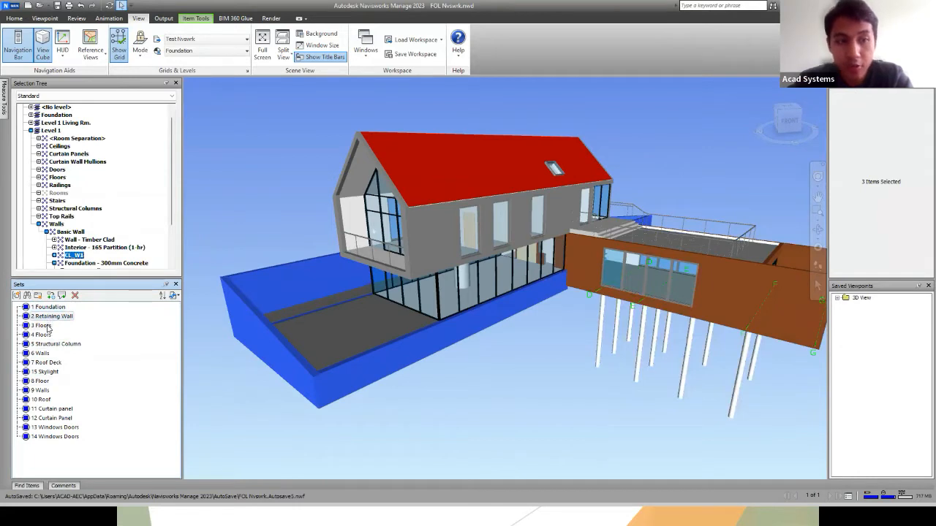
pyautogui.click(46, 334)
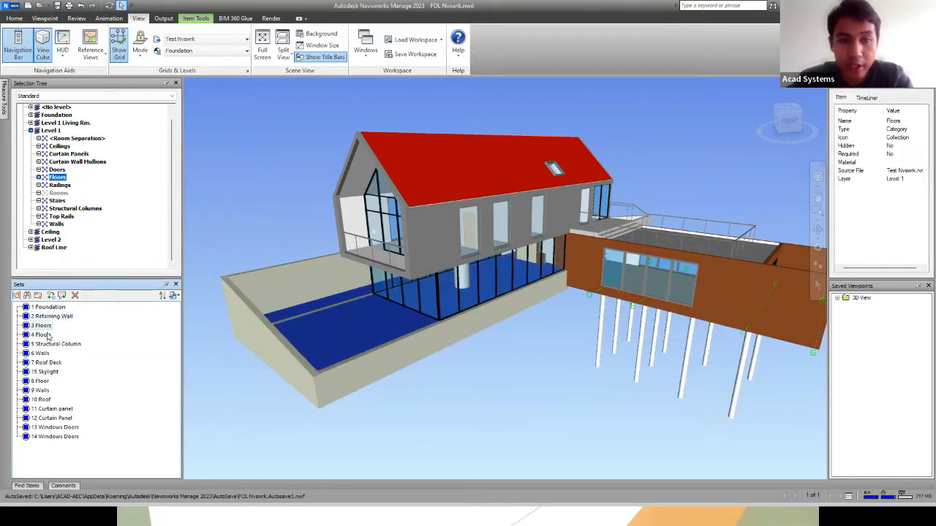
pyautogui.click(46, 335)
pyautogui.click(49, 344)
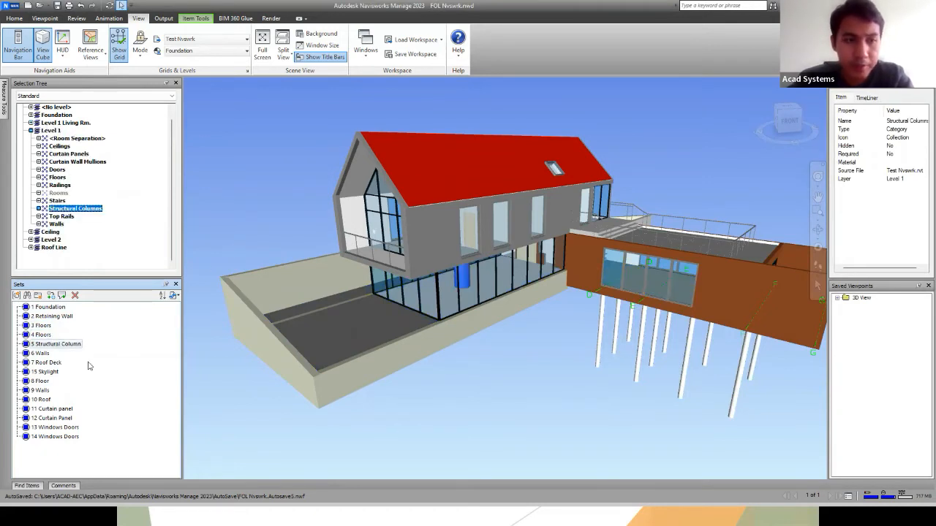
pyautogui.click(126, 366)
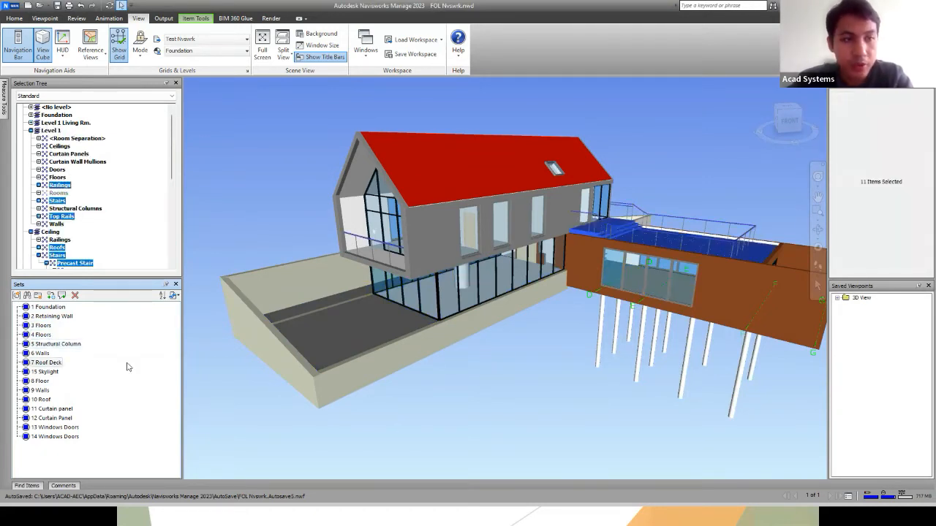
pyautogui.click(217, 242)
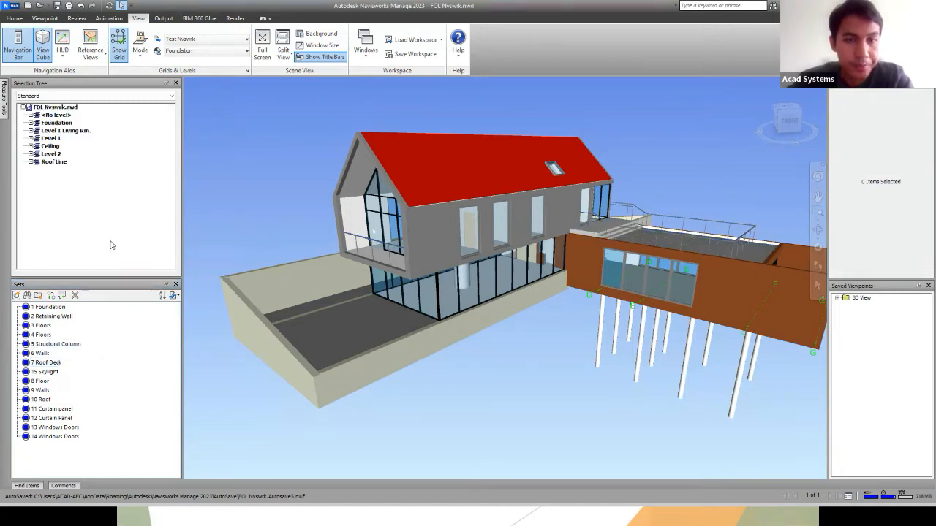
# Step: Examine individual roof, wall, glazing and floor elements by selecting them one at a time in the model, and clear the selection
pyautogui.click(16, 18)
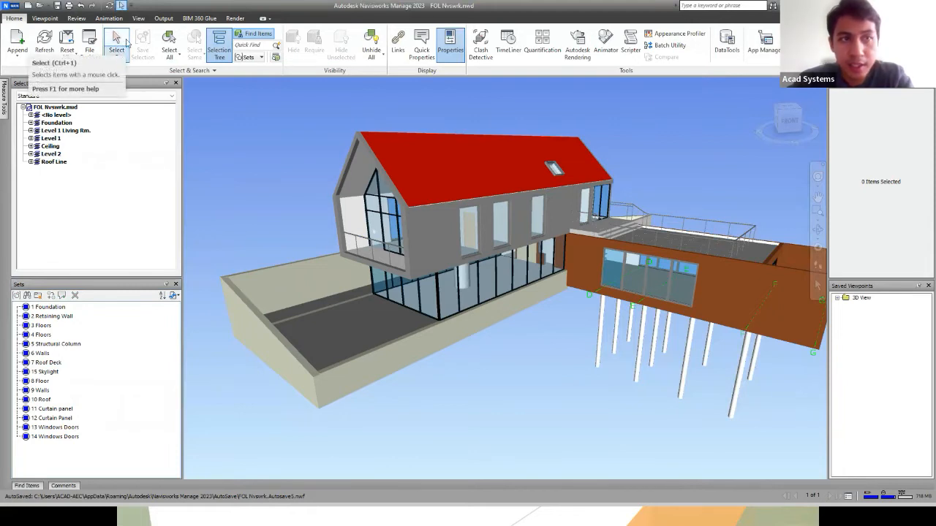
pyautogui.click(413, 151)
pyautogui.click(428, 233)
pyautogui.click(403, 296)
pyautogui.click(383, 327)
pyautogui.click(415, 354)
pyautogui.click(604, 263)
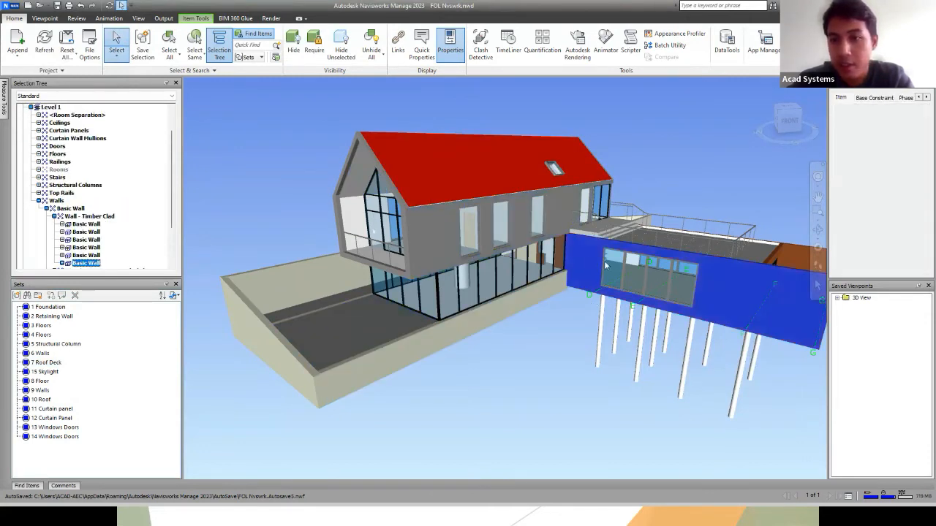
pyautogui.click(718, 245)
pyautogui.click(652, 231)
pyautogui.click(665, 197)
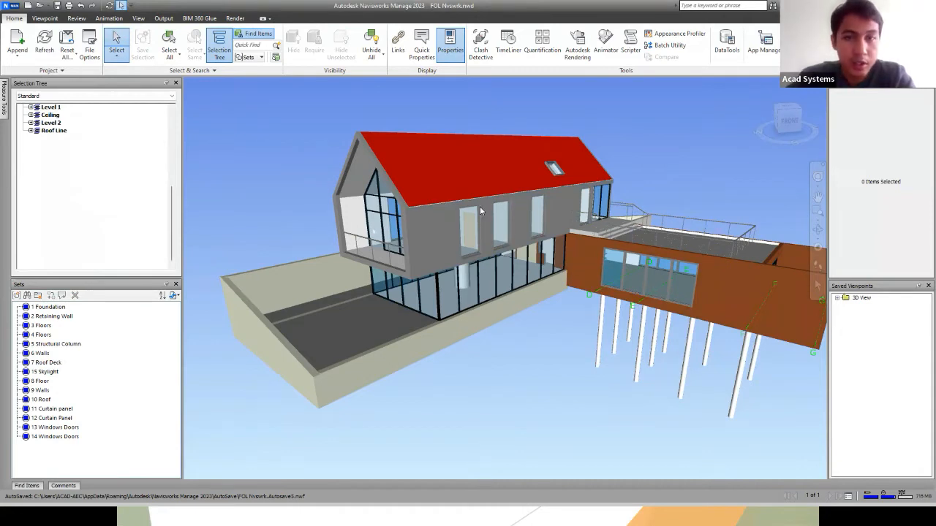
# Step: Select the upper storey's grey side wall together with the gable end, balcony railing and an adjacent element, and clear the selection
pyautogui.click(448, 226)
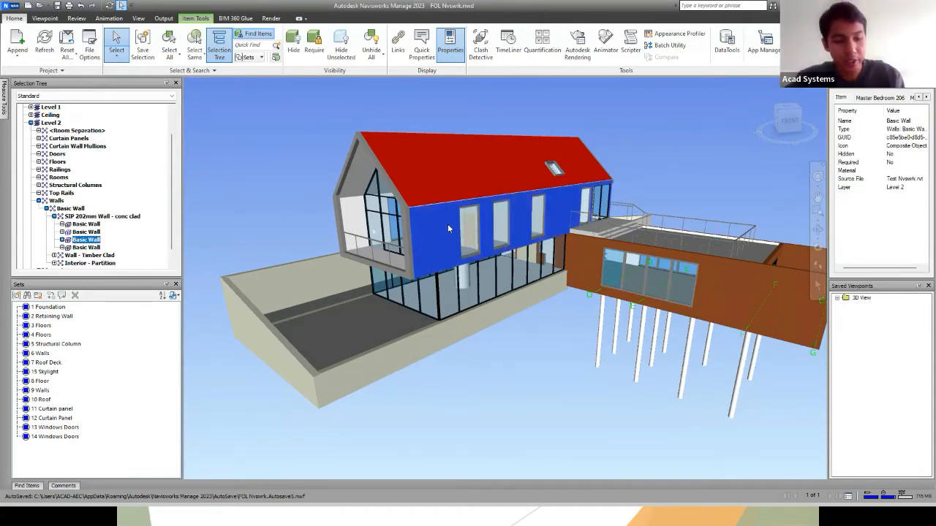
pyautogui.keyDown('ctrl'); pyautogui.click(390, 261); pyautogui.keyUp('ctrl')
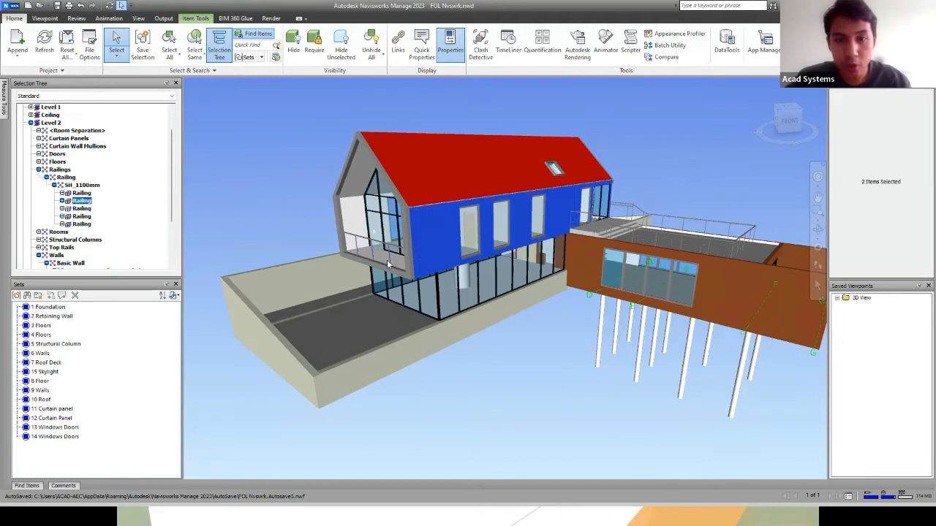
pyautogui.keyDown('ctrl'); pyautogui.click(397, 282); pyautogui.keyUp('ctrl')
pyautogui.keyDown('ctrl'); pyautogui.click(410, 276); pyautogui.keyUp('ctrl')
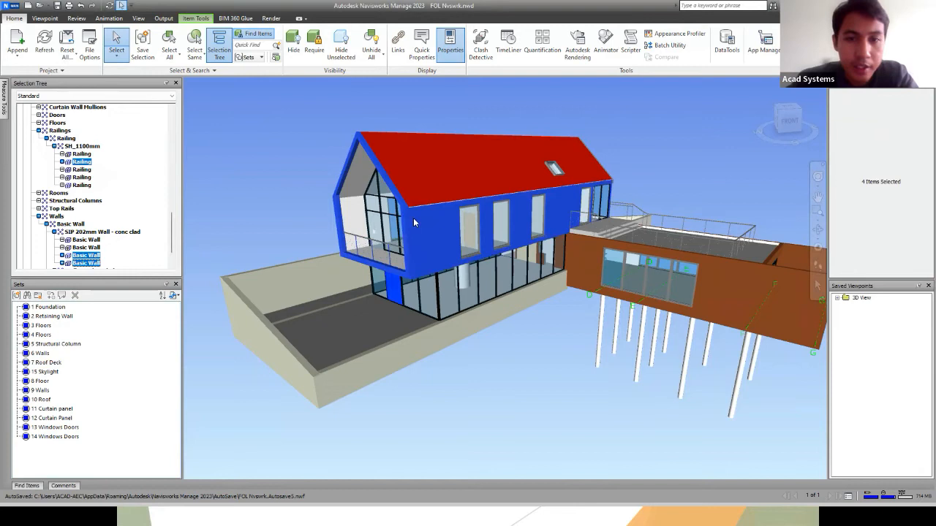
pyautogui.click(404, 317)
pyautogui.click(542, 353)
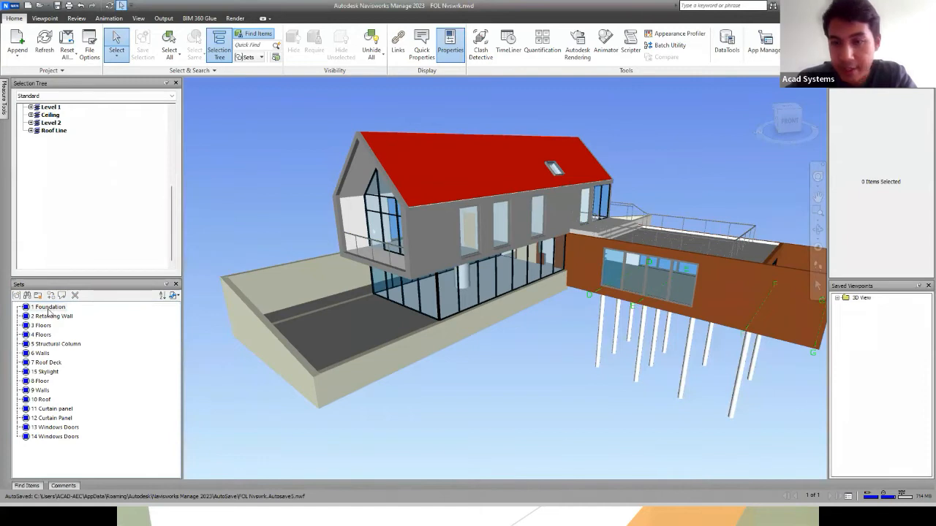
# Step: Select five of the foundation's steel pipe piles together and save them as a selection set named example
pyautogui.click(601, 334)
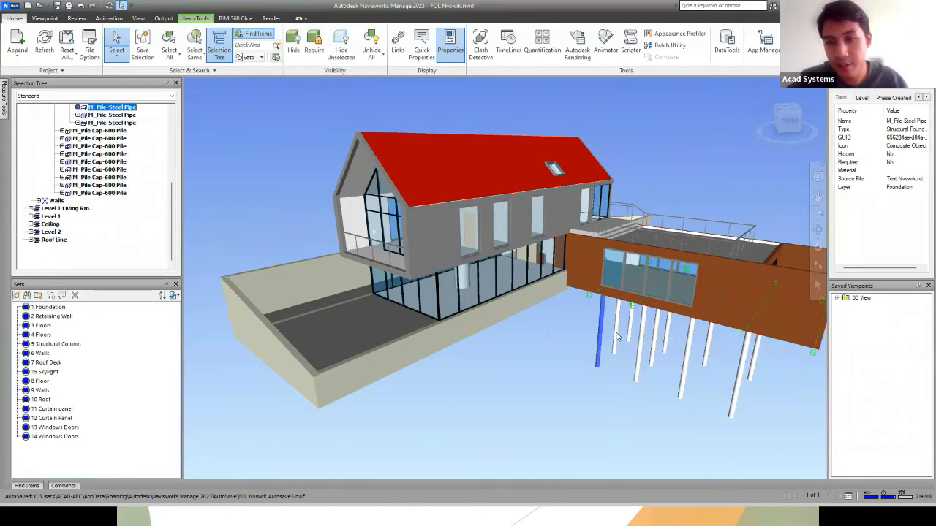
pyautogui.keyDown('ctrl'); pyautogui.click(616, 335); pyautogui.keyUp('ctrl')
pyautogui.keyDown('ctrl'); pyautogui.click(642, 342); pyautogui.keyUp('ctrl')
pyautogui.keyDown('ctrl'); pyautogui.click(630, 324); pyautogui.keyUp('ctrl')
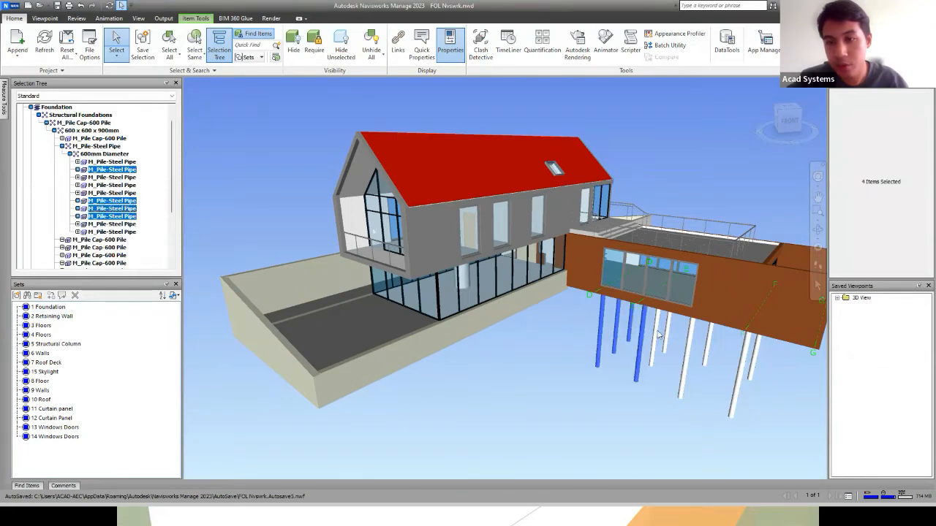
pyautogui.keyDown('ctrl'); pyautogui.click(654, 335); pyautogui.keyUp('ctrl')
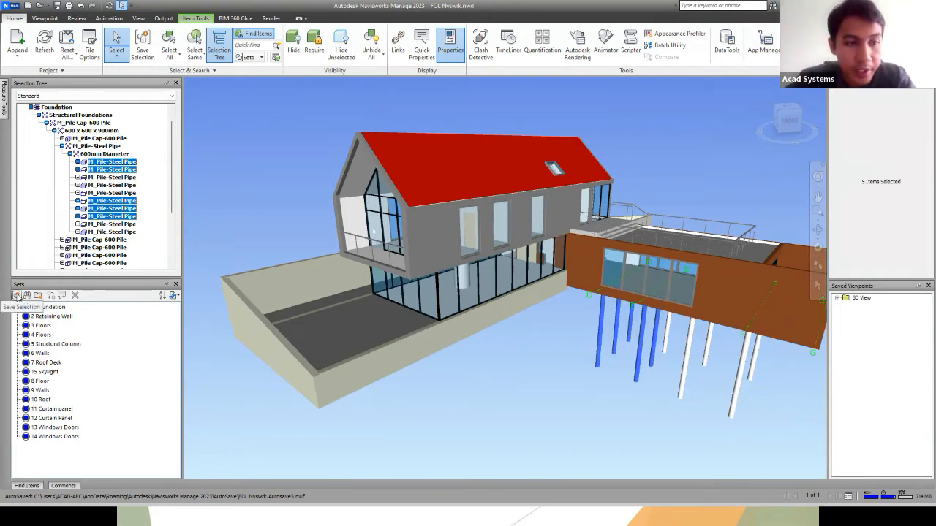
pyautogui.click(17, 295)
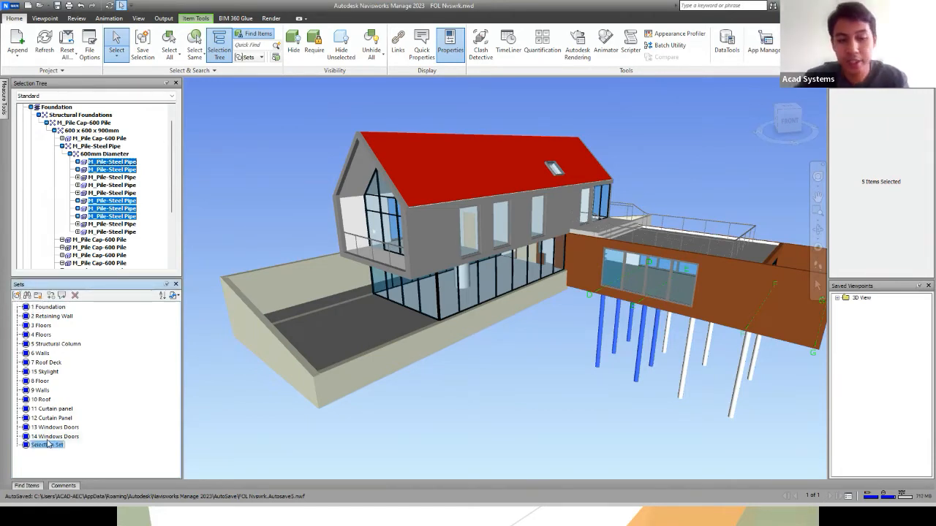
pyautogui.write('example')
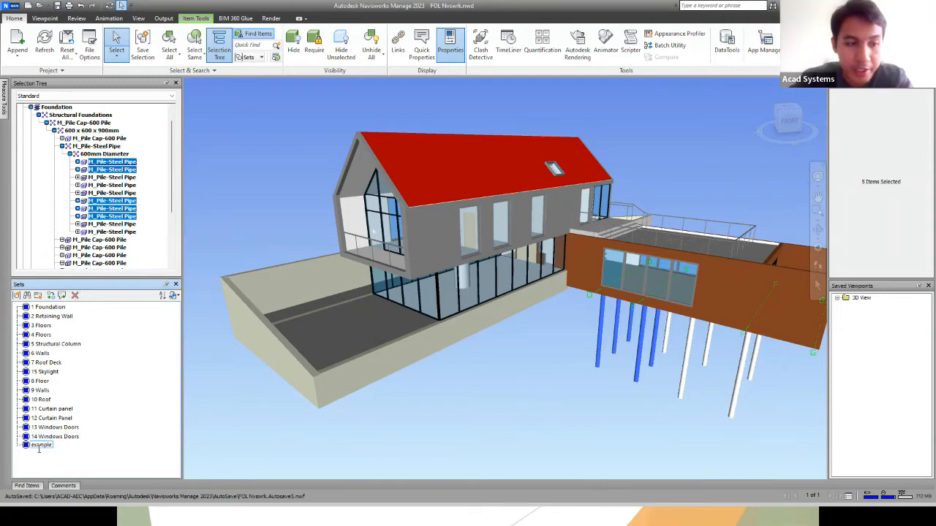
pyautogui.click(280, 437)
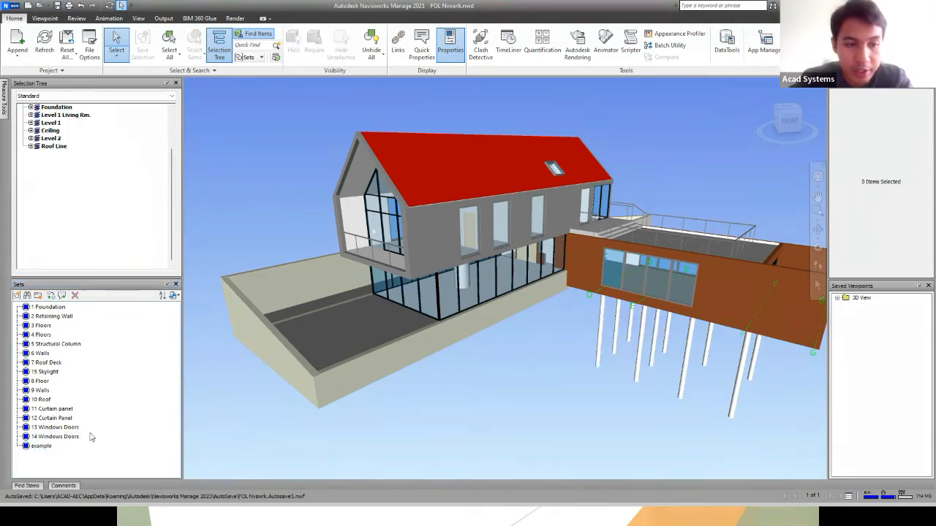
# Step: Delete the example selection set and clear the selection in the model
pyautogui.click(39, 447)
pyautogui.click(74, 296)
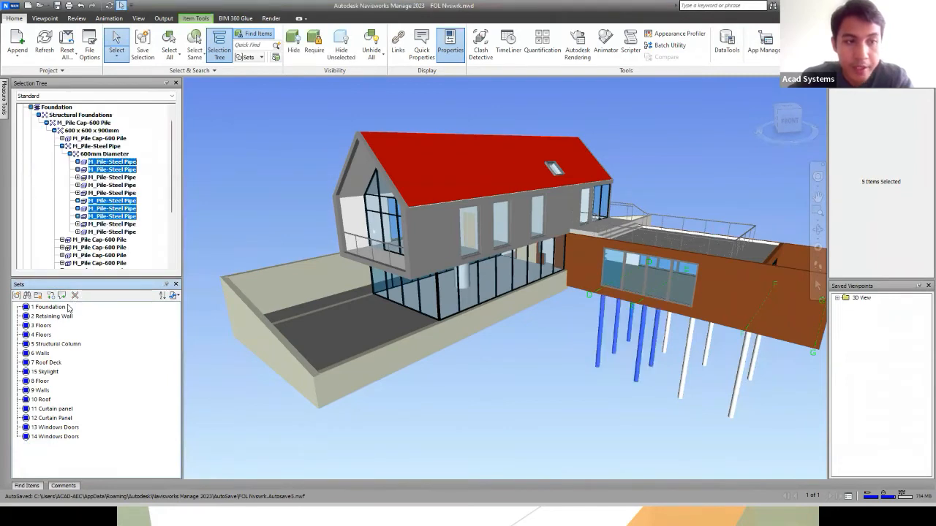
pyautogui.click(589, 382)
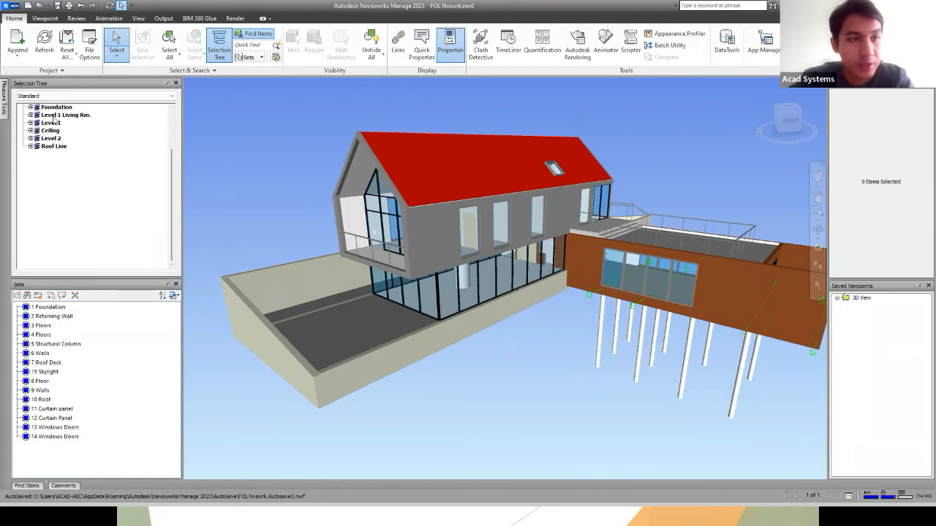
# Step: Locate one steel pipe pile in the Selection Tree, and select the whole Structural Foundations category under Foundation
pyautogui.click(599, 315)
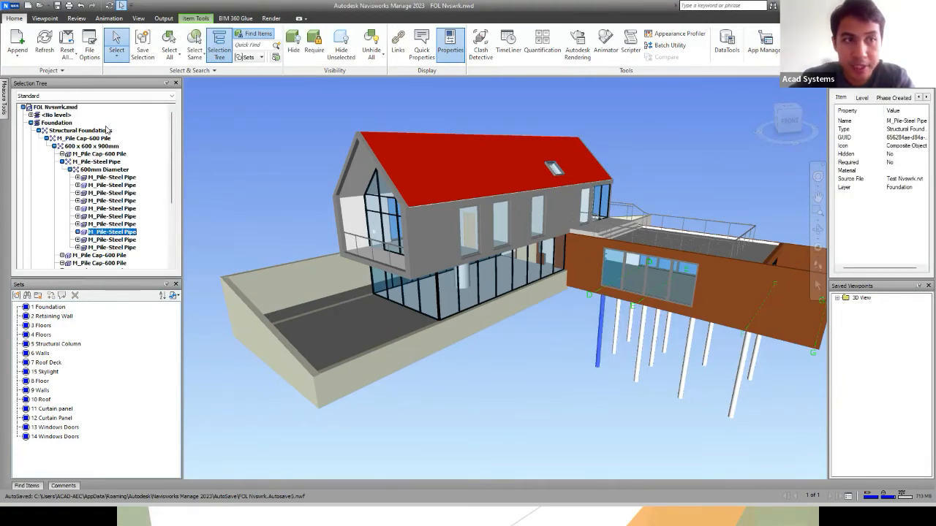
pyautogui.click(30, 123)
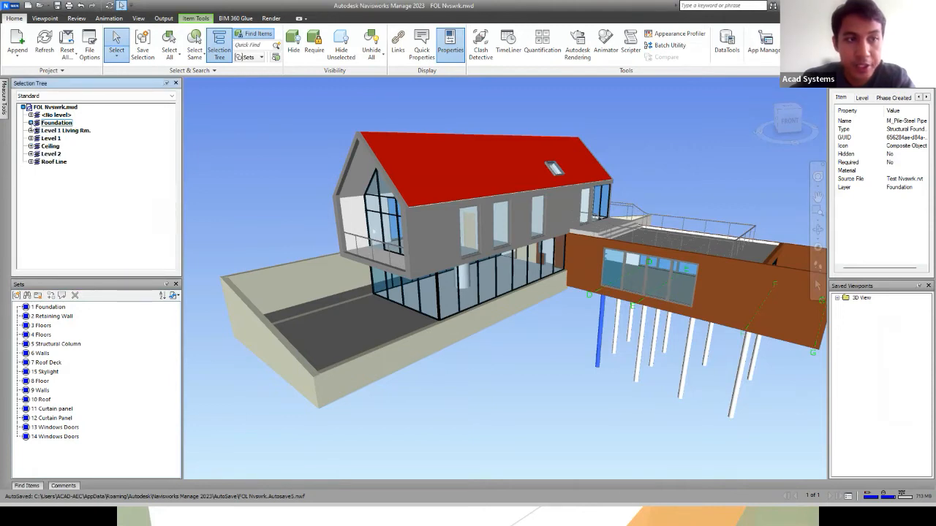
pyautogui.click(31, 123)
pyautogui.click(63, 132)
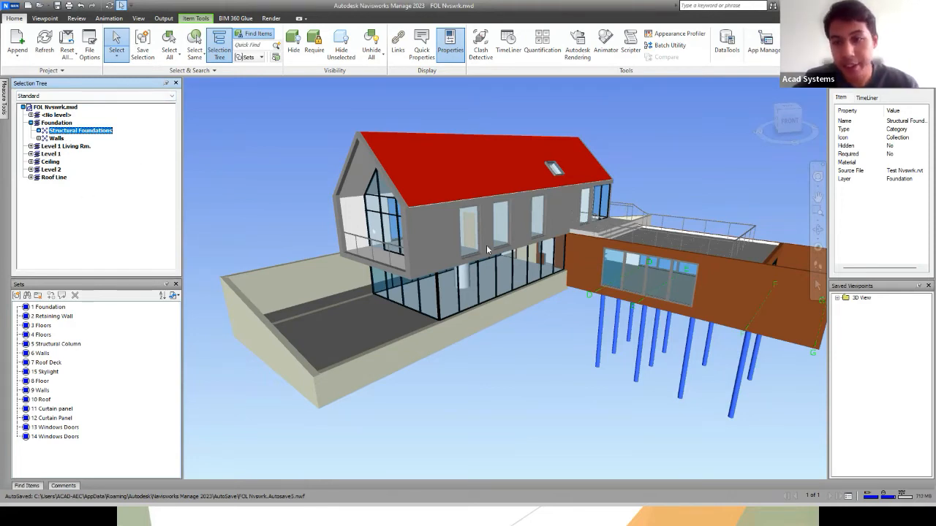
# Step: Save the selected structural foundations as a new selection set, and delete that set again
pyautogui.keyDown('shift'); pyautogui.moveTo(675, 344); pyautogui.dragTo(666, 387, button='middle'); pyautogui.keyUp('shift')
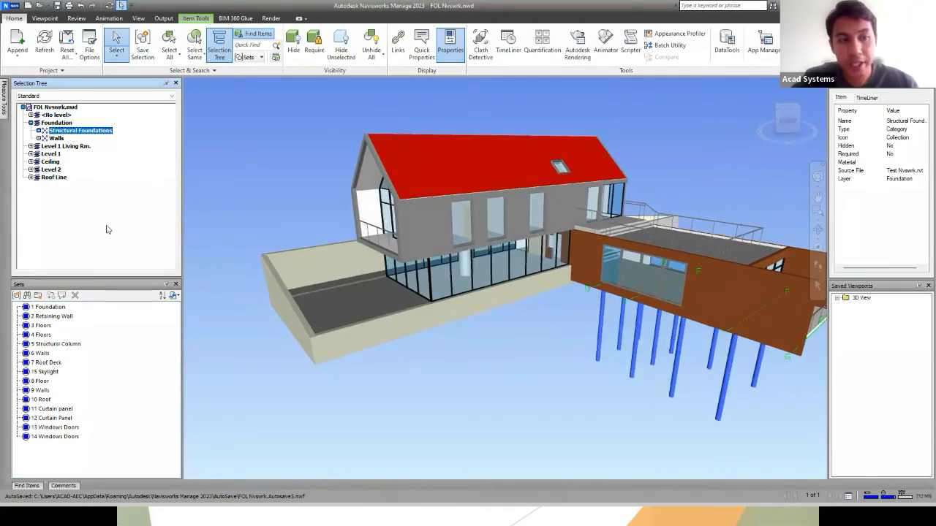
pyautogui.click(16, 295)
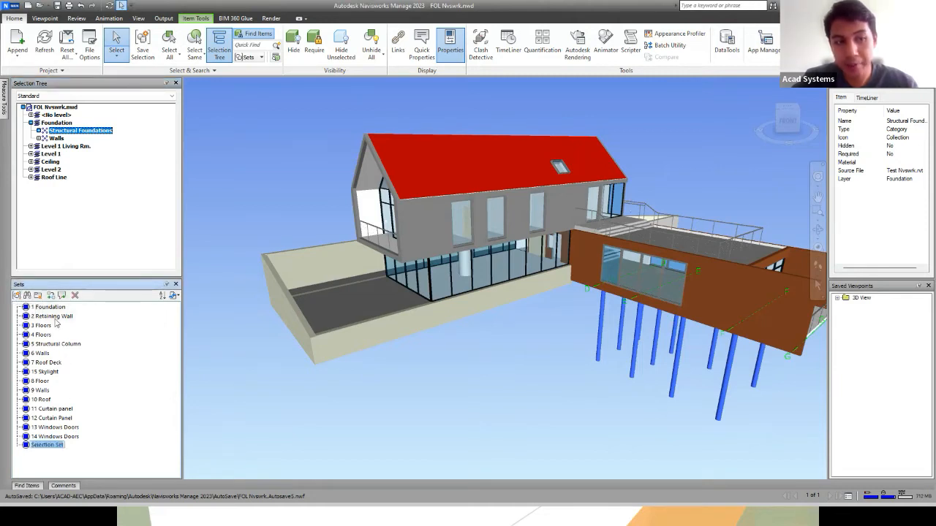
pyautogui.click(283, 411)
pyautogui.click(54, 446)
pyautogui.click(75, 296)
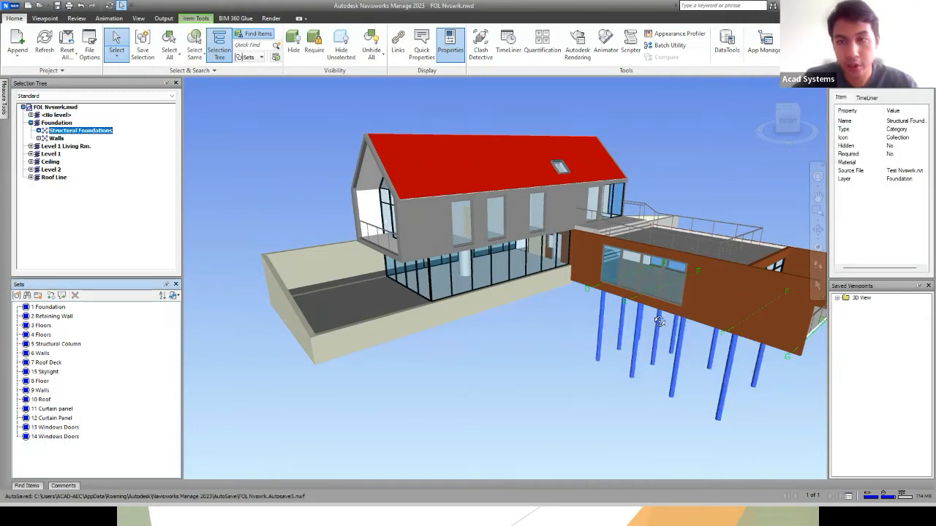
# Step: Review the saved sets from 1 Foundation through 7 Roof Deck by highlighting their elements in the model
pyautogui.keyDown('shift'); pyautogui.moveTo(658, 320); pyautogui.dragTo(669, 323, button='middle'); pyautogui.keyUp('shift')
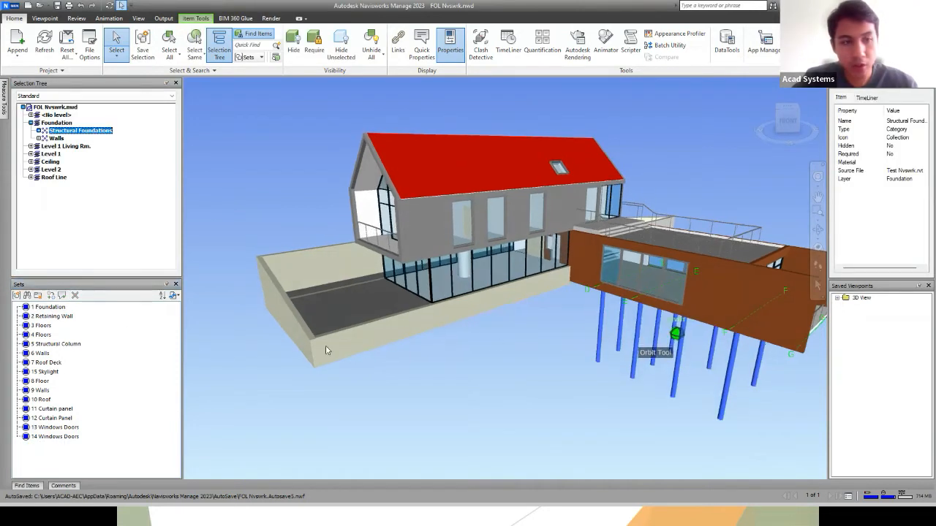
pyautogui.click(54, 318)
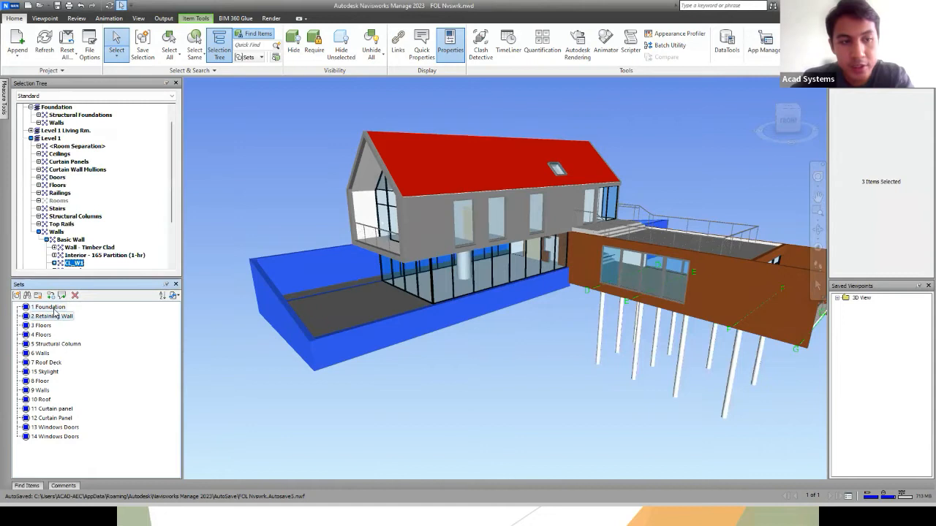
pyautogui.click(53, 308)
pyautogui.click(56, 317)
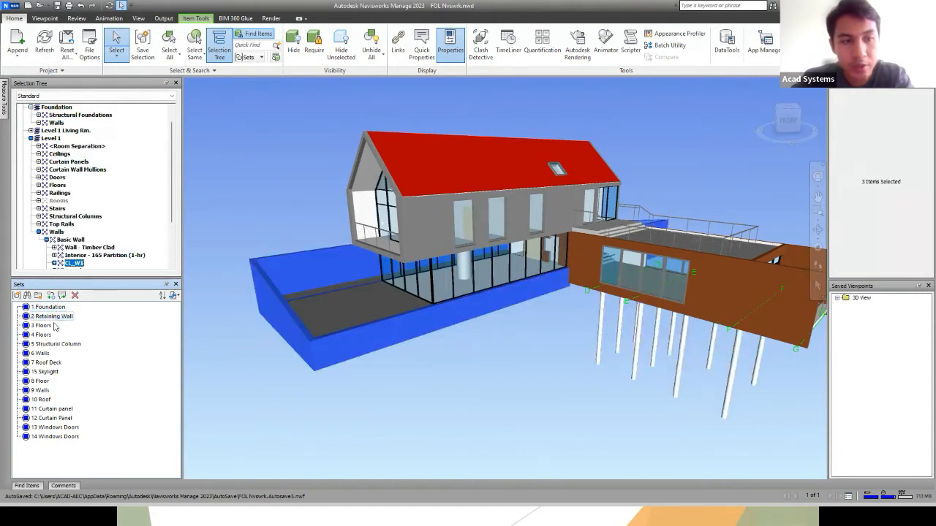
pyautogui.click(48, 327)
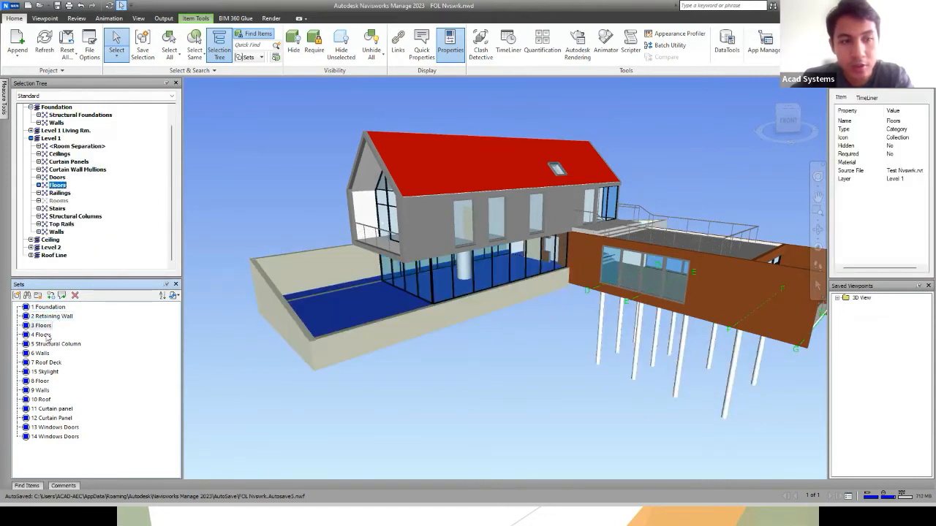
pyautogui.click(46, 335)
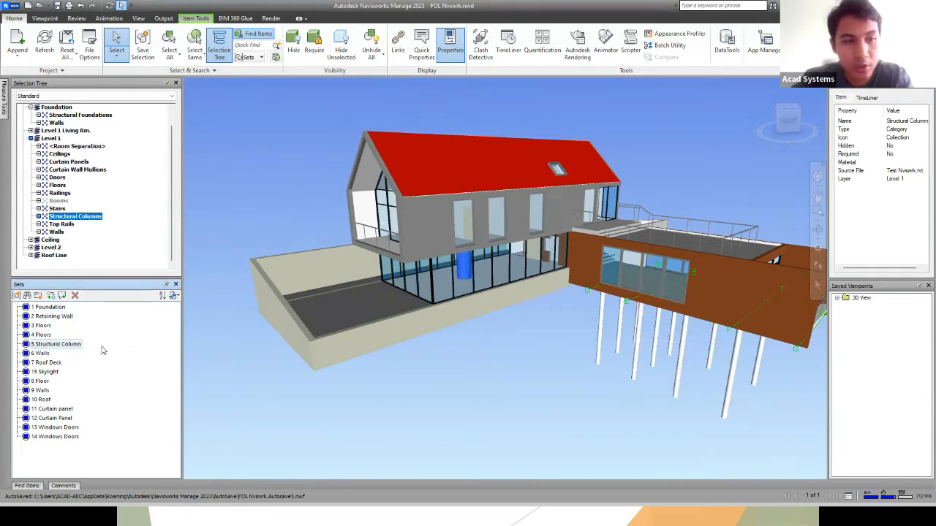
pyautogui.click(43, 354)
pyautogui.click(45, 367)
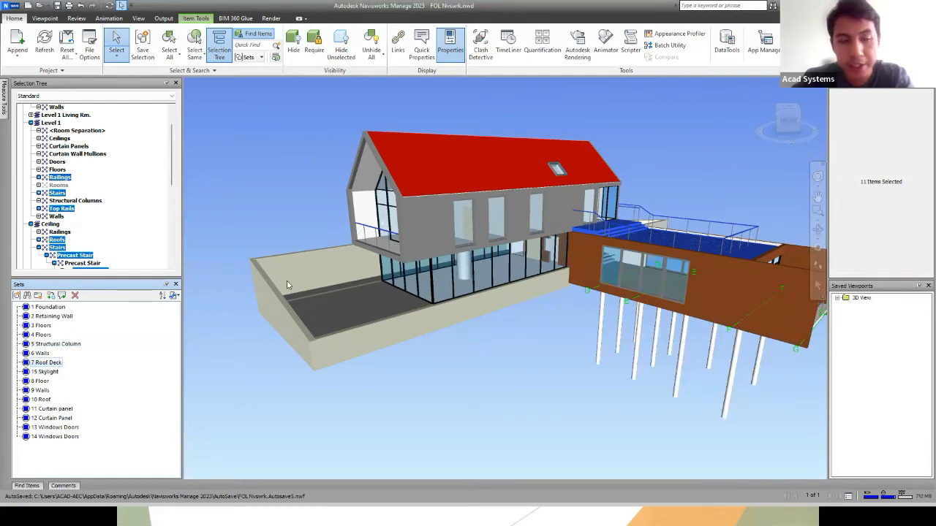
# Step: Select the 15 Skylight set and move it to the end of the sets list, after 14 Windows Doors
pyautogui.click(53, 374)
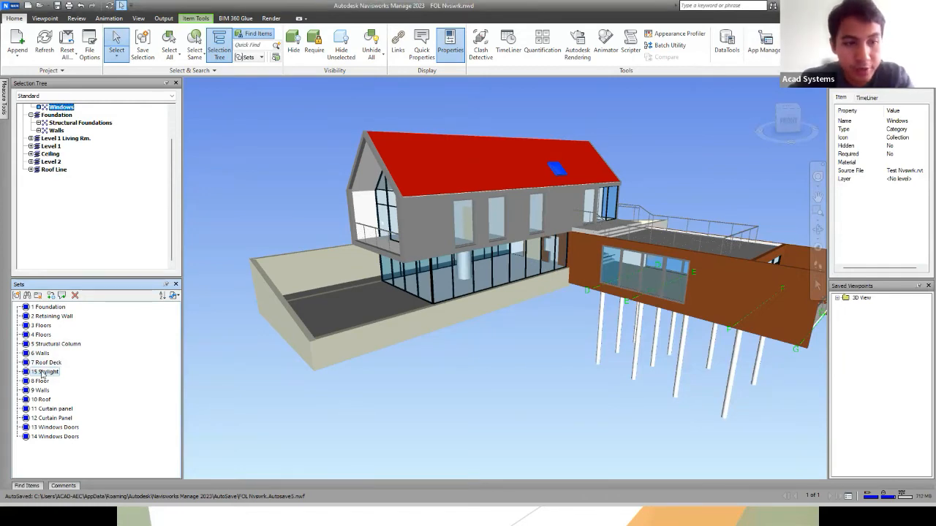
pyautogui.click(41, 372)
pyautogui.moveTo(34, 375); pyautogui.dragTo(61, 439)
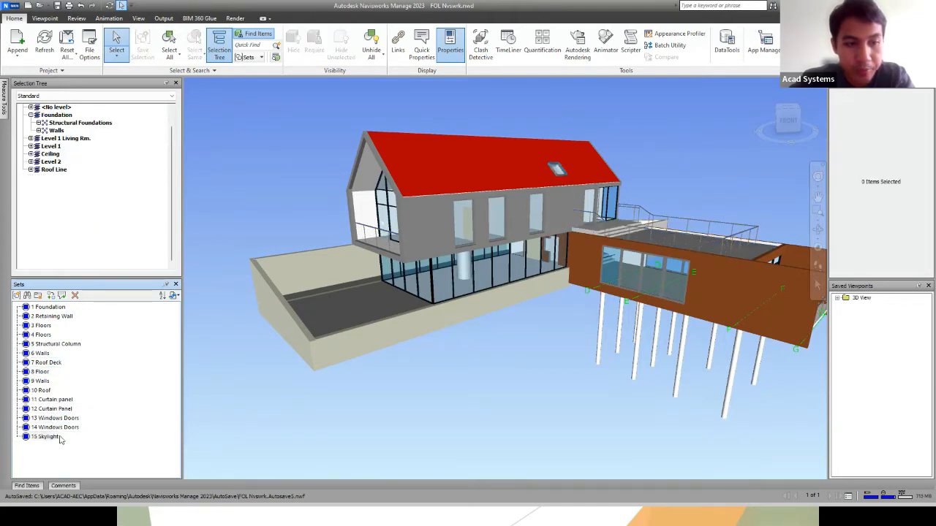
pyautogui.click(121, 417)
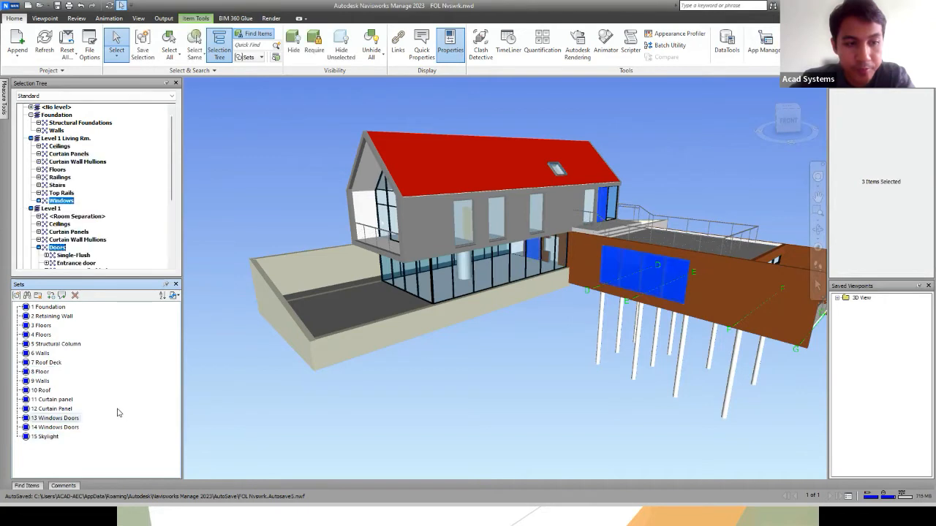
# Step: Review the sets from 7 Roof Deck through 15 Skylight in numerical order in the model, and clear the selection
pyautogui.click(45, 364)
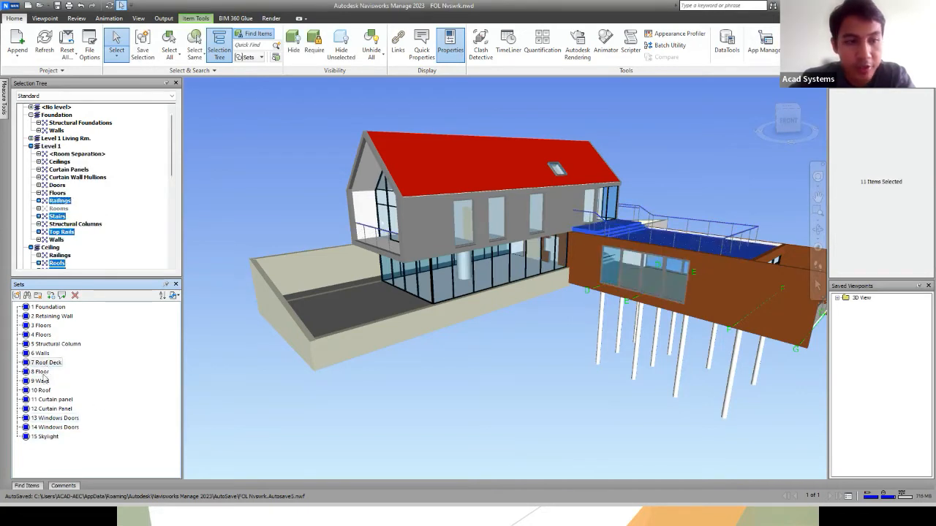
pyautogui.click(43, 373)
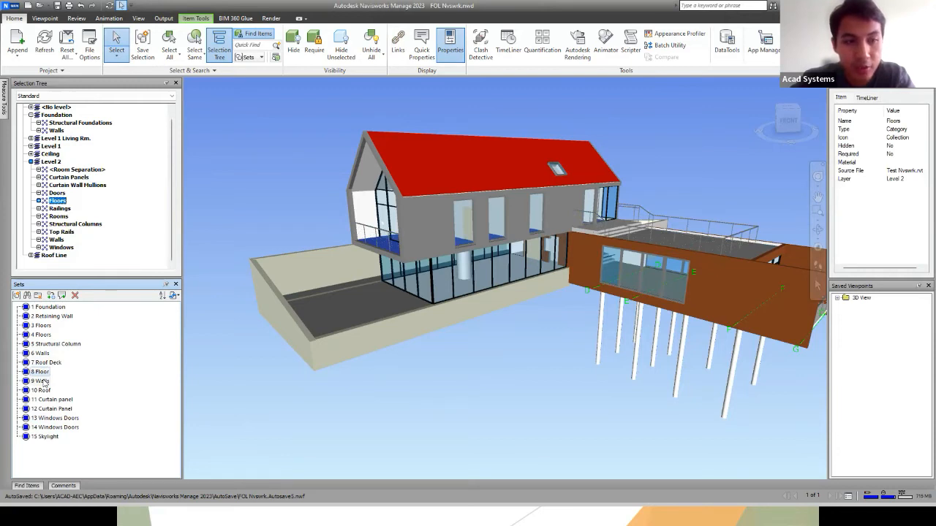
pyautogui.click(42, 381)
pyautogui.click(44, 391)
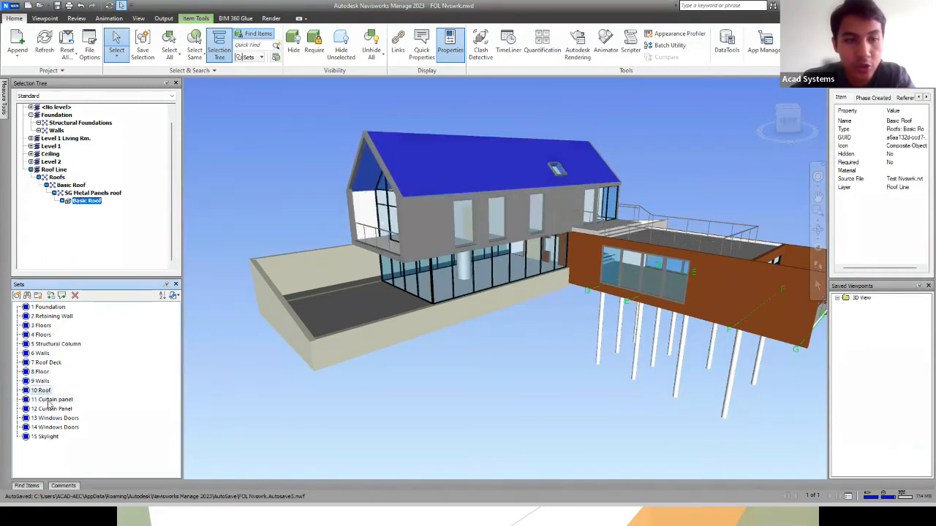
pyautogui.click(50, 400)
pyautogui.click(52, 410)
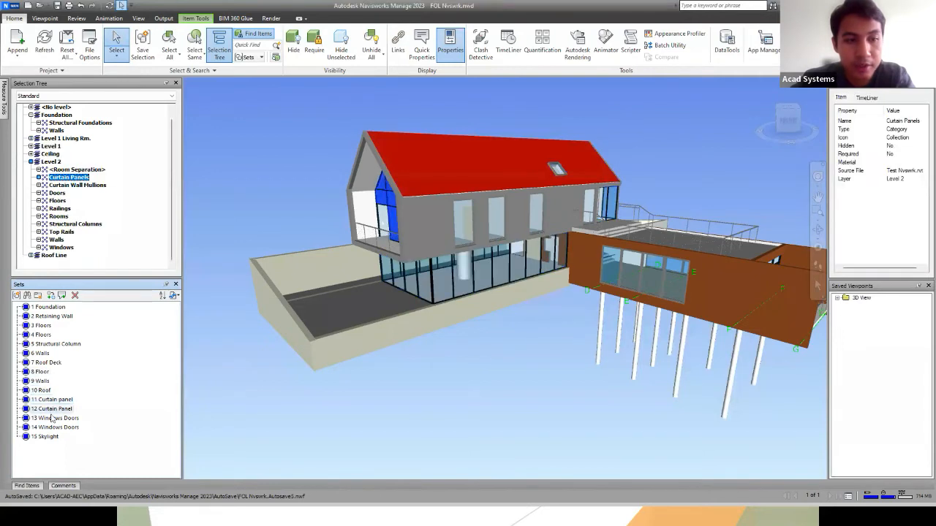
pyautogui.click(53, 427)
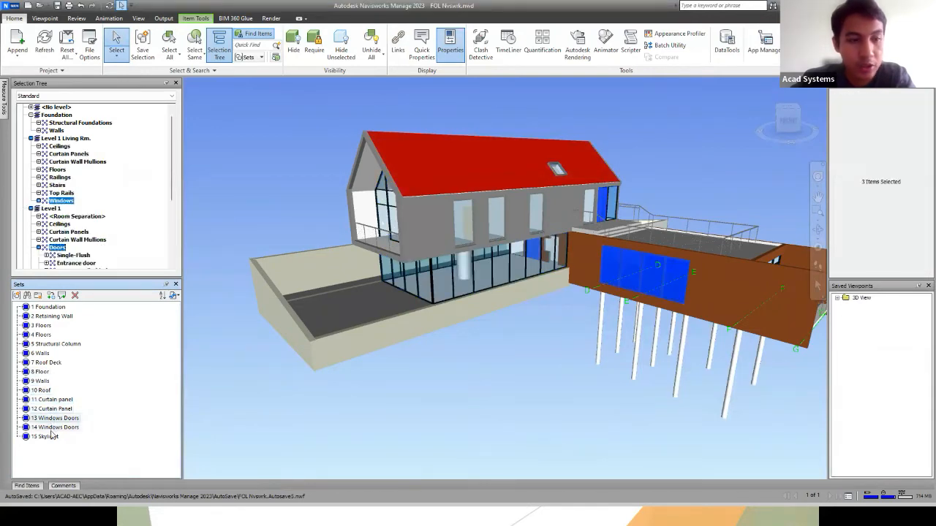
pyautogui.click(49, 436)
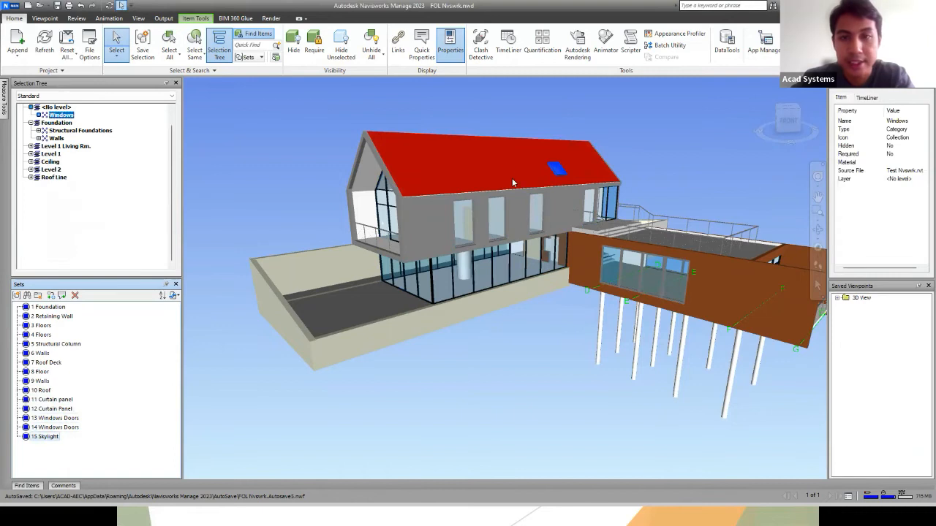
pyautogui.click(478, 110)
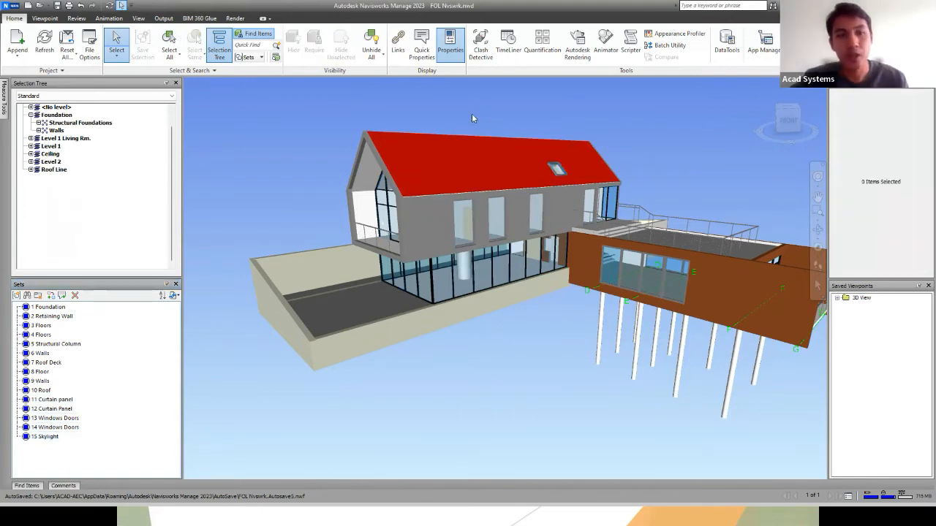
# Step: Inspect the main roof, a Level 2 balcony top rail and the 4 Floors set by selecting each of them
pyautogui.keyDown('shift'); pyautogui.moveTo(270, 307); pyautogui.dragTo(393, 282, button='middle'); pyautogui.keyUp('shift')
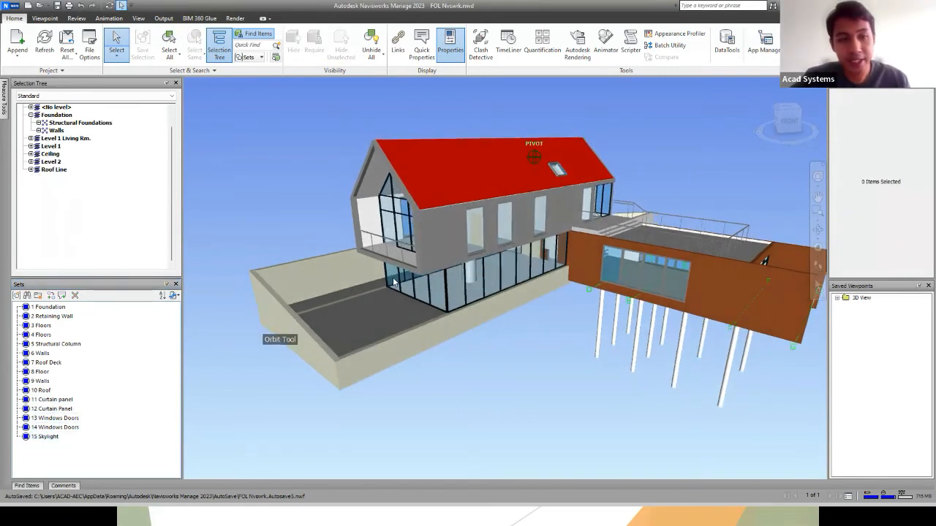
pyautogui.click(437, 166)
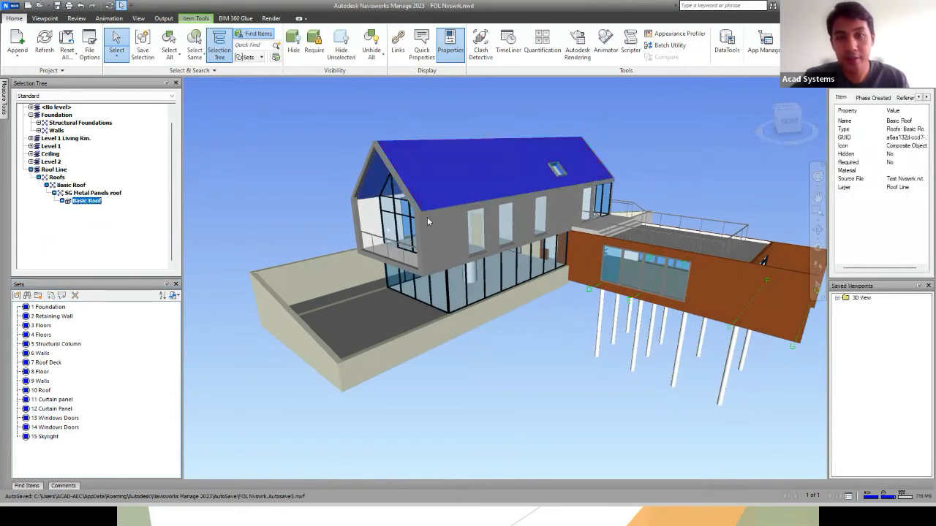
pyautogui.click(395, 243)
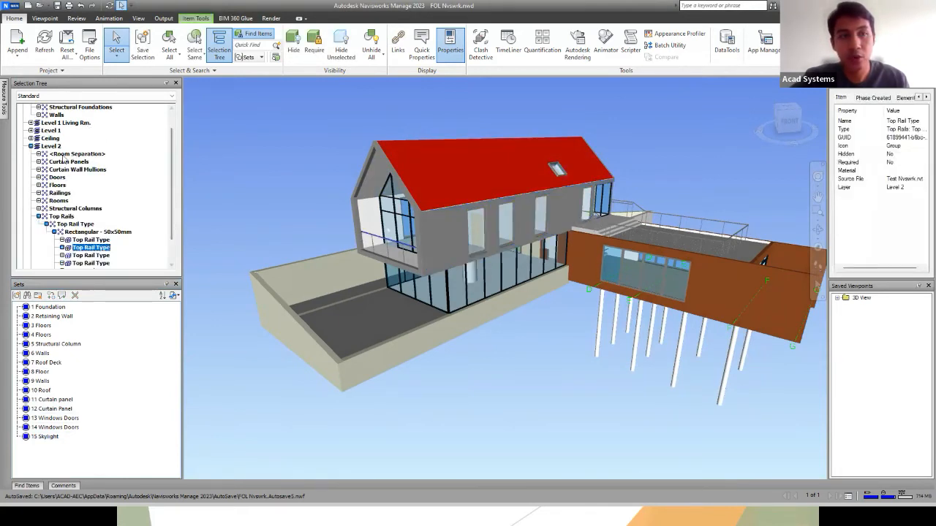
pyautogui.scroll(1, 64, 158)
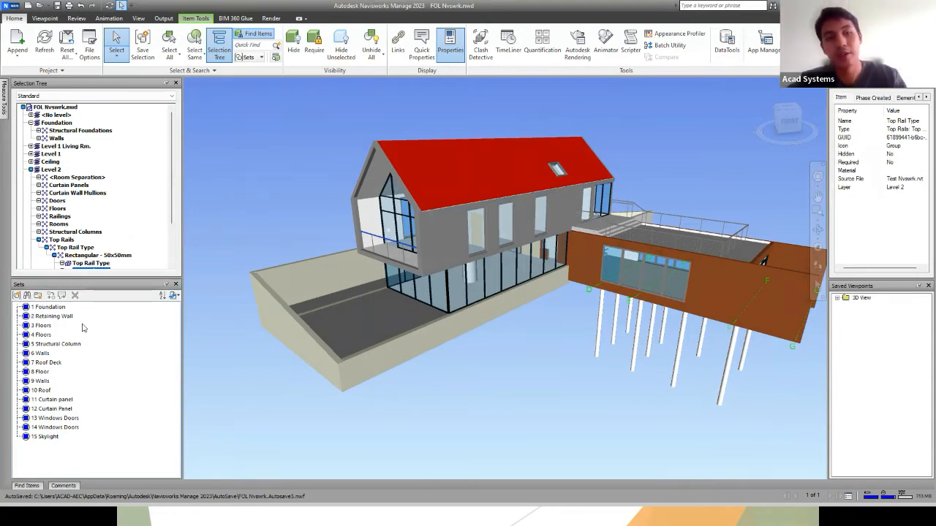
pyautogui.click(109, 338)
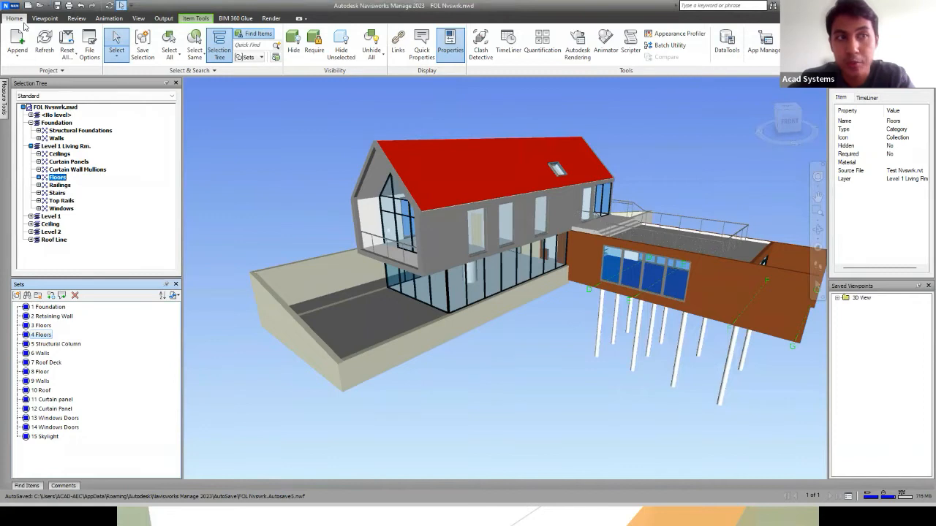
# Step: Open TimeLiner and view the foundation piles at the start of the construction simulation
pyautogui.click(512, 47)
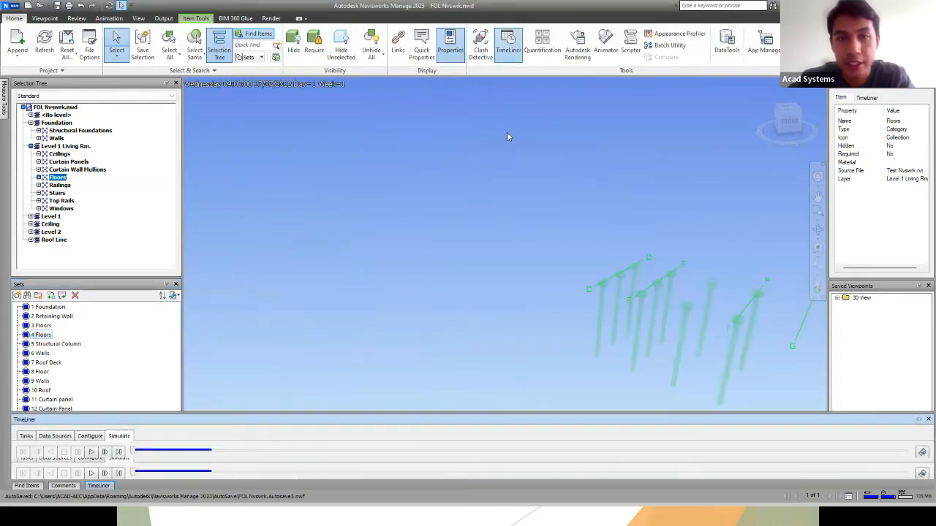
pyautogui.scroll(-3, 380, 134)
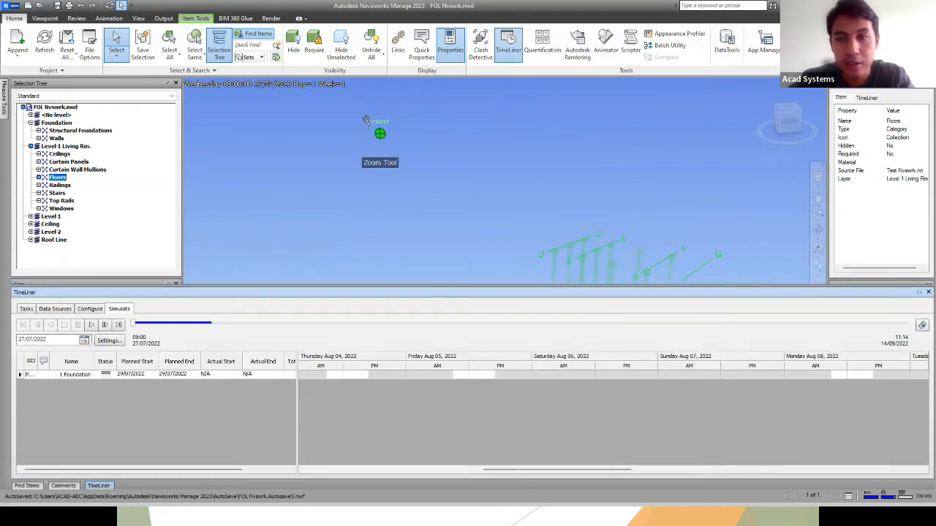
pyautogui.scroll(5, 644, 265)
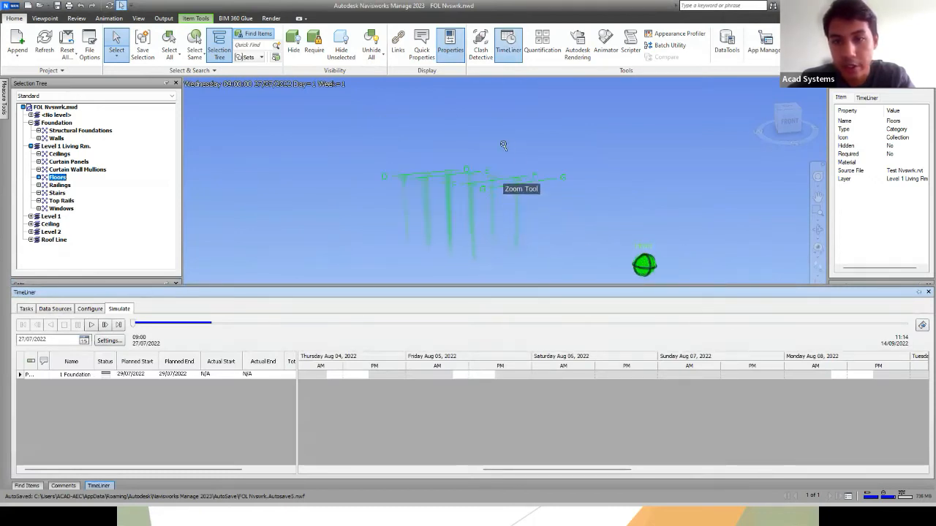
pyautogui.scroll(-2, 359, 141)
pyautogui.scroll(-2, 396, 159)
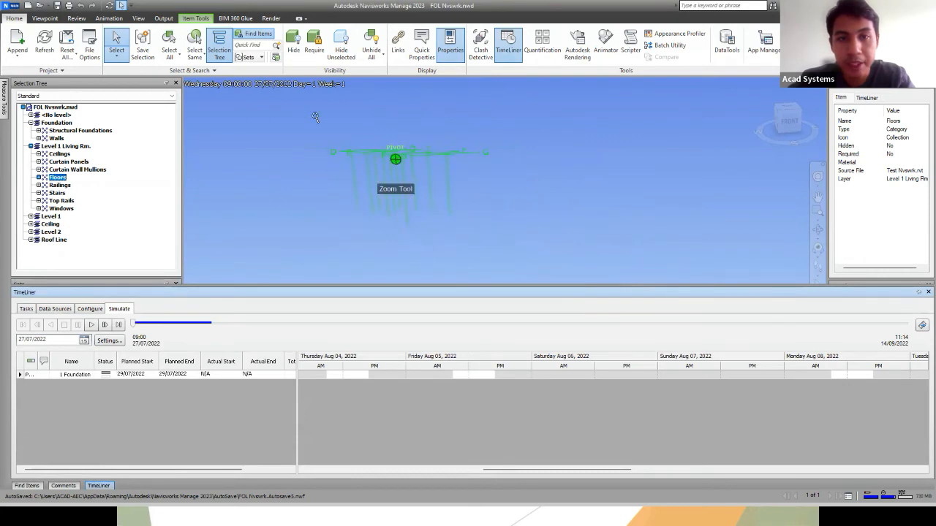
pyautogui.scroll(2, 293, 107)
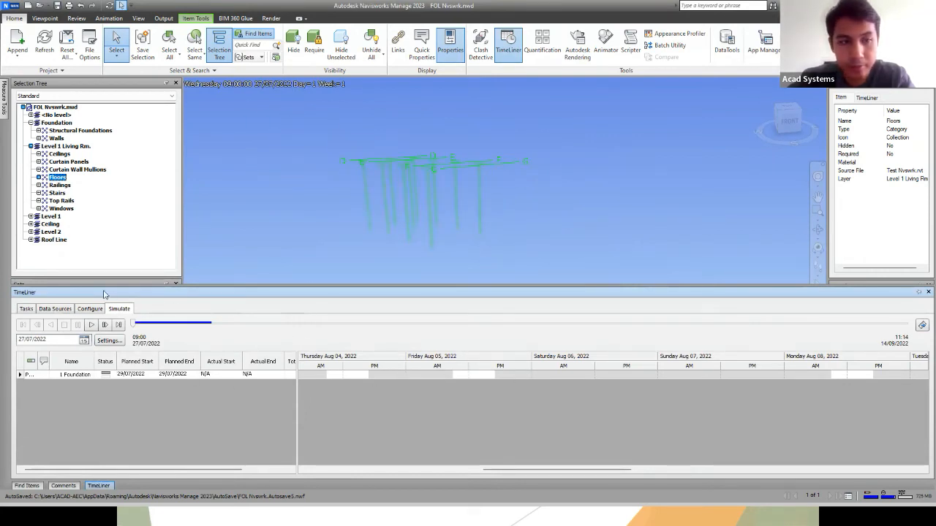
# Step: Delete all existing TimeLiner tasks, including 2 Retaining Wall and 3 Floors
pyautogui.click(52, 376)
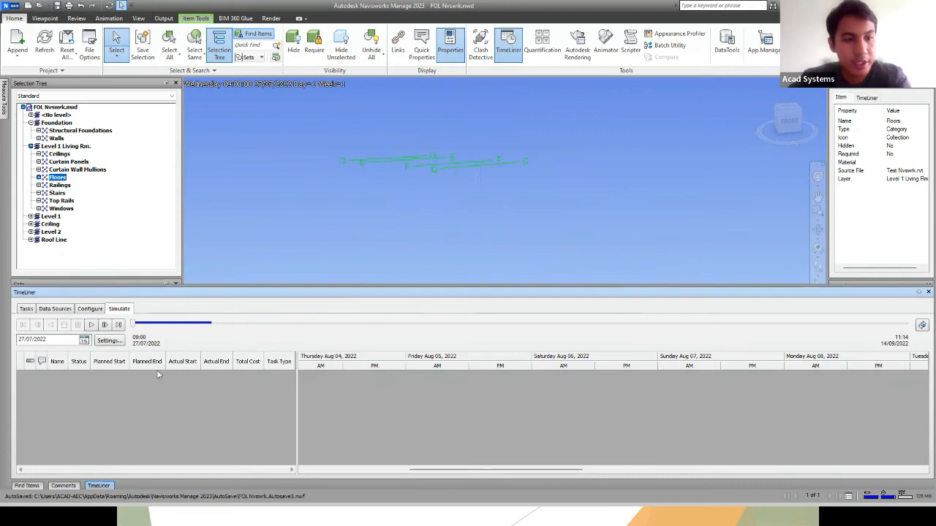
pyautogui.click(26, 309)
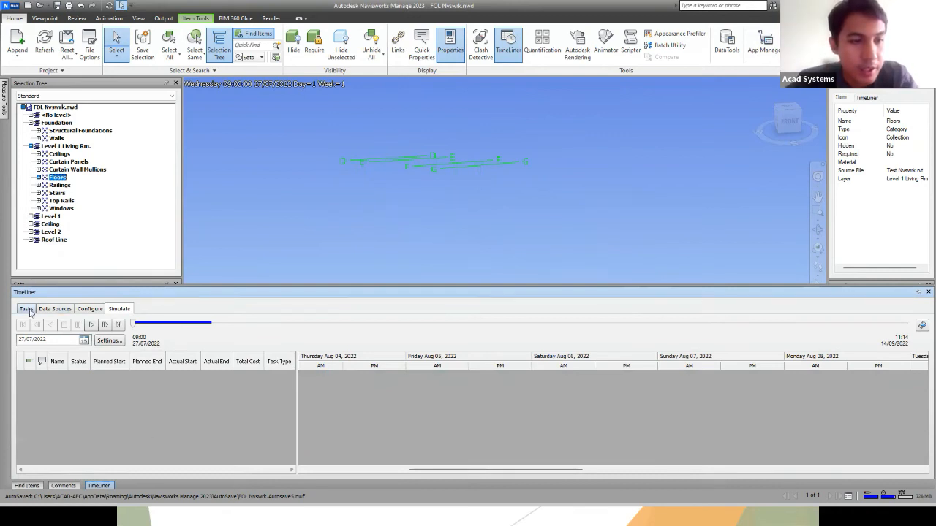
pyautogui.moveTo(46, 360); pyautogui.dragTo(90, 501)
pyautogui.press('Delete')
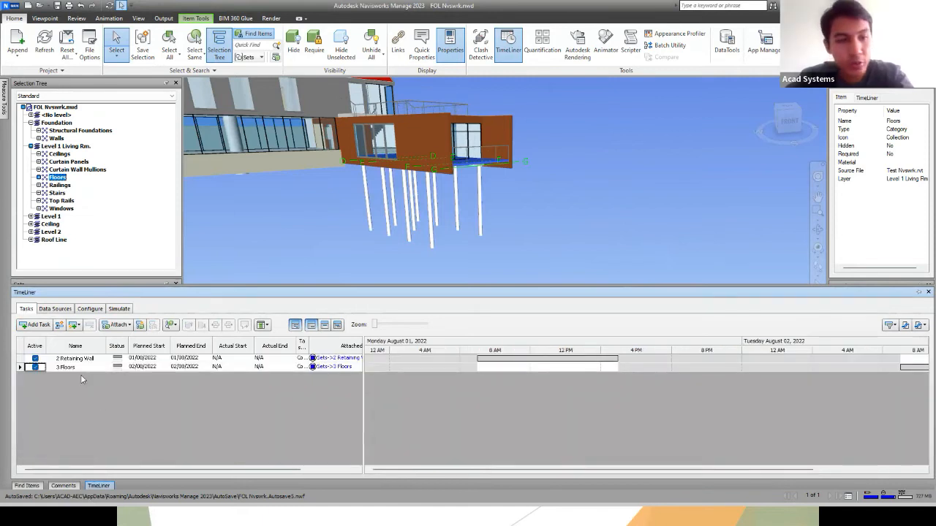
pyautogui.moveTo(30, 358); pyautogui.dragTo(48, 369)
pyautogui.press('Delete')
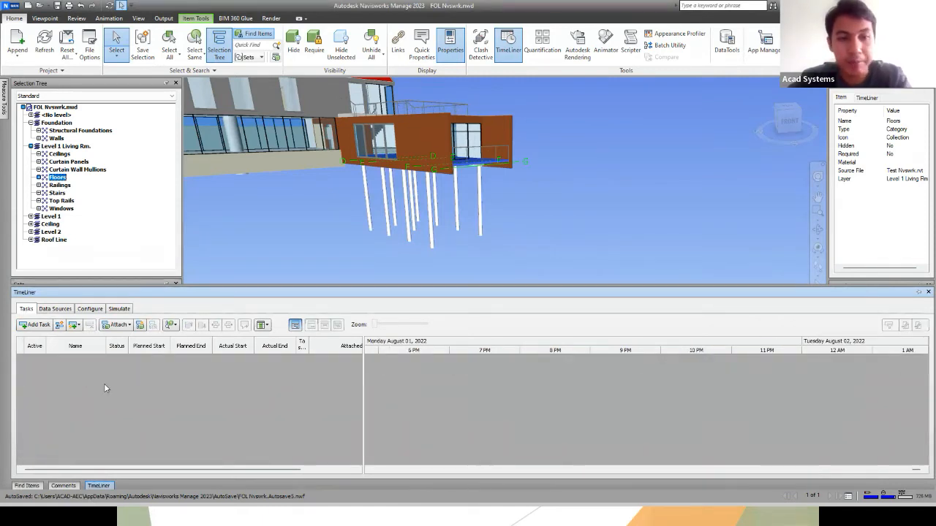
# Step: Examine the complete house model from several angles and distances, and clear the floor selection
pyautogui.scroll(-5, 558, 237)
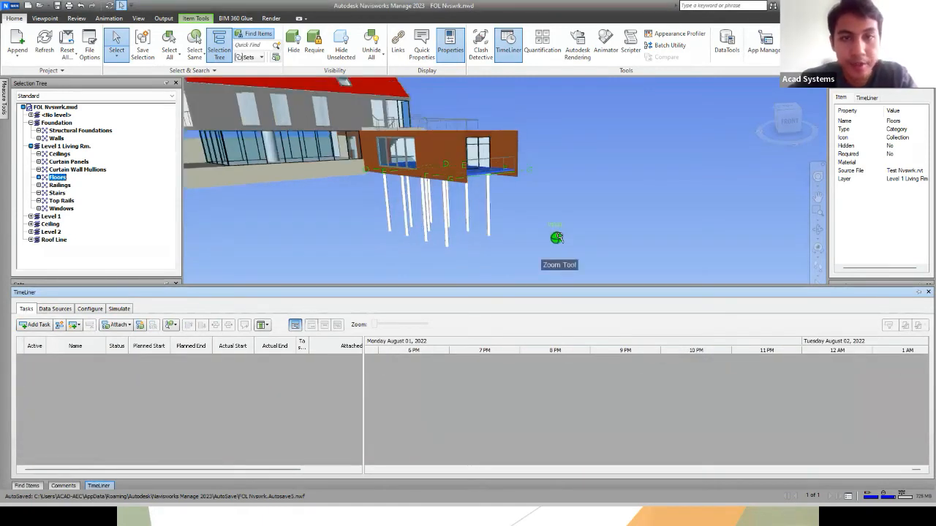
pyautogui.keyDown('shift'); pyautogui.moveTo(527, 236); pyautogui.dragTo(503, 241, button='middle'); pyautogui.keyUp('shift')
pyautogui.scroll(-2, 666, 232)
pyautogui.scroll(2, 237, 141)
pyautogui.scroll(2, 219, 133)
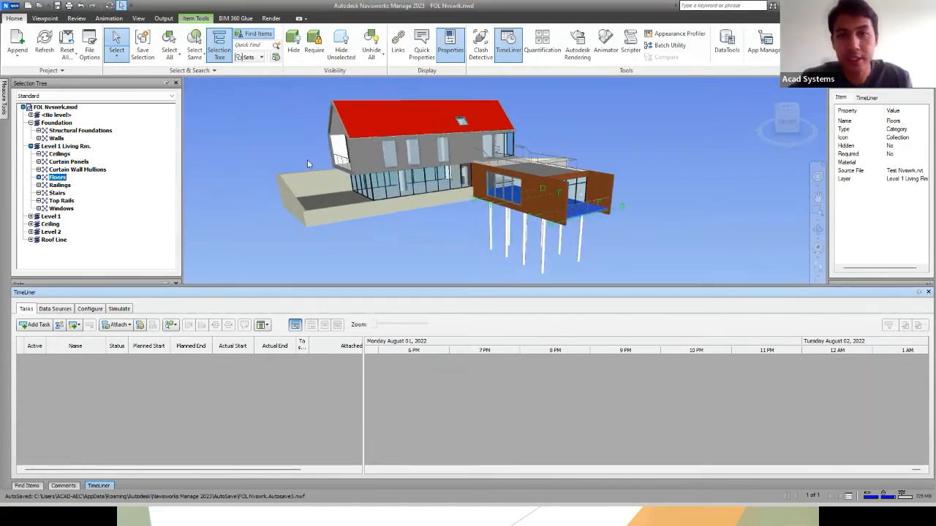
pyautogui.scroll(3, 289, 156)
pyautogui.keyDown('shift'); pyautogui.moveTo(272, 165); pyautogui.dragTo(553, 121, button='middle'); pyautogui.keyUp('shift')
pyautogui.scroll(-2, 504, 182)
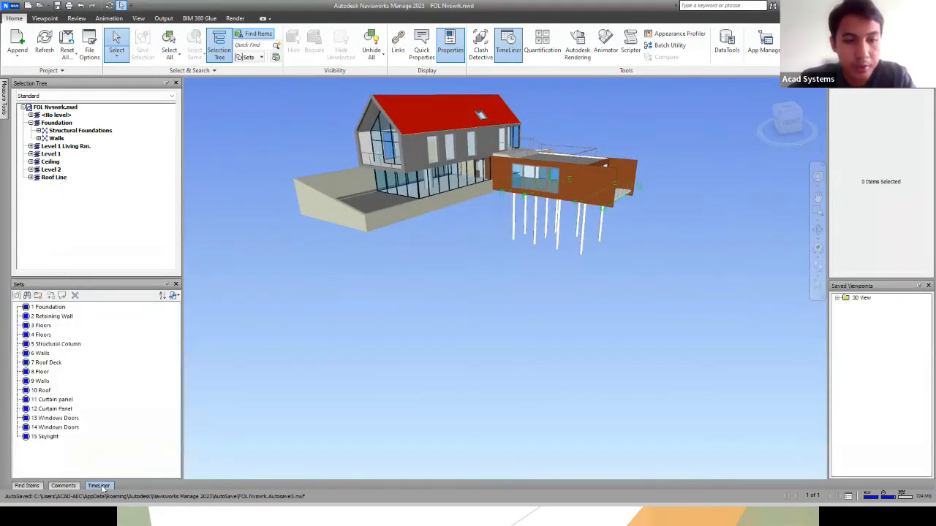
# Step: Bring TimeLiner back up and pin it open below the model view, keeping the sets list accessible
pyautogui.click(100, 486)
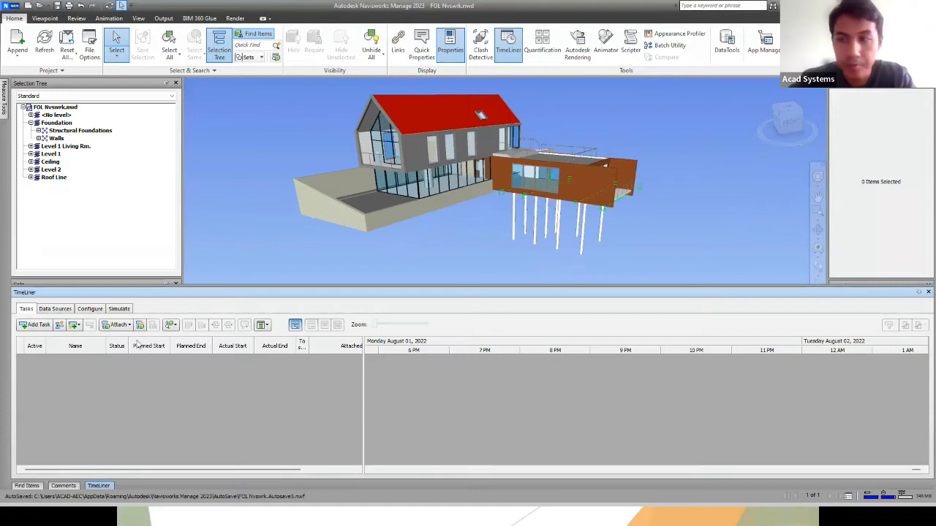
pyautogui.click(920, 292)
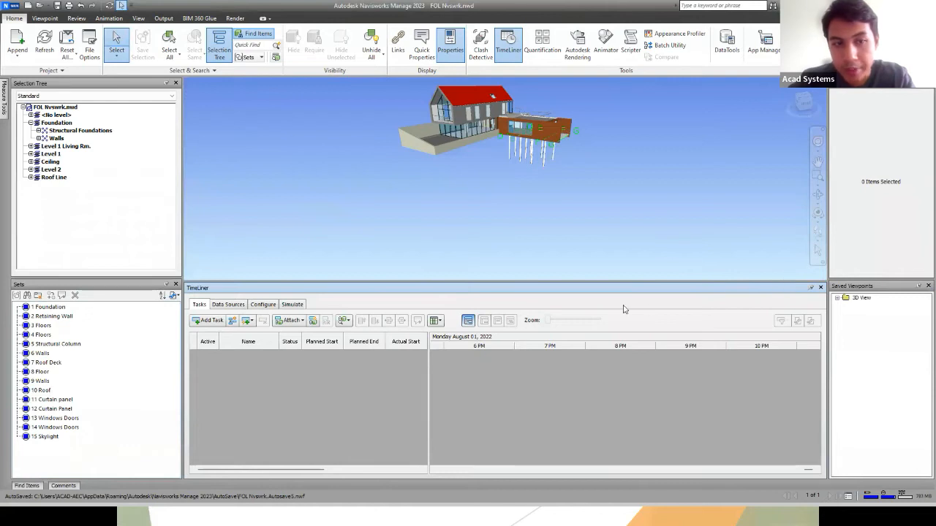
# Step: Add a new task to the empty TimeLiner task list
pyautogui.scroll(3, 553, 118)
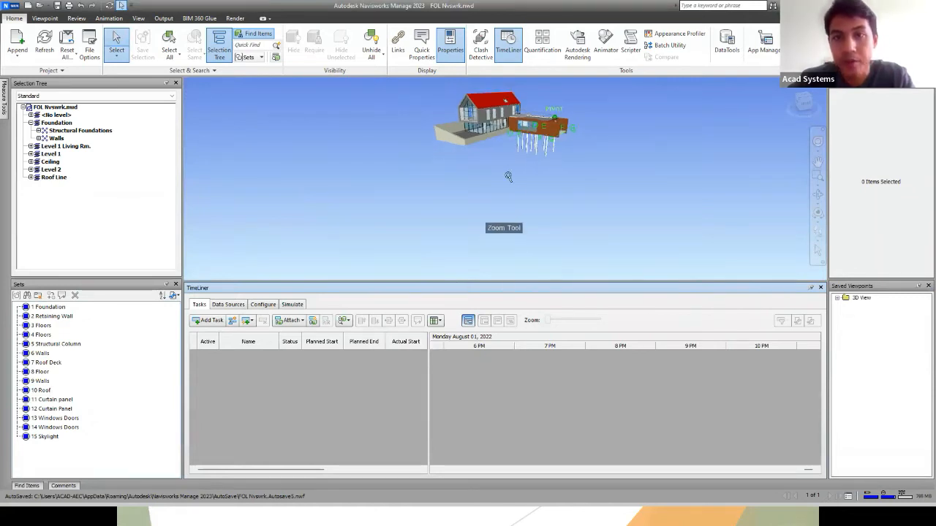
pyautogui.scroll(2, 496, 107)
pyautogui.scroll(-4, 526, 227)
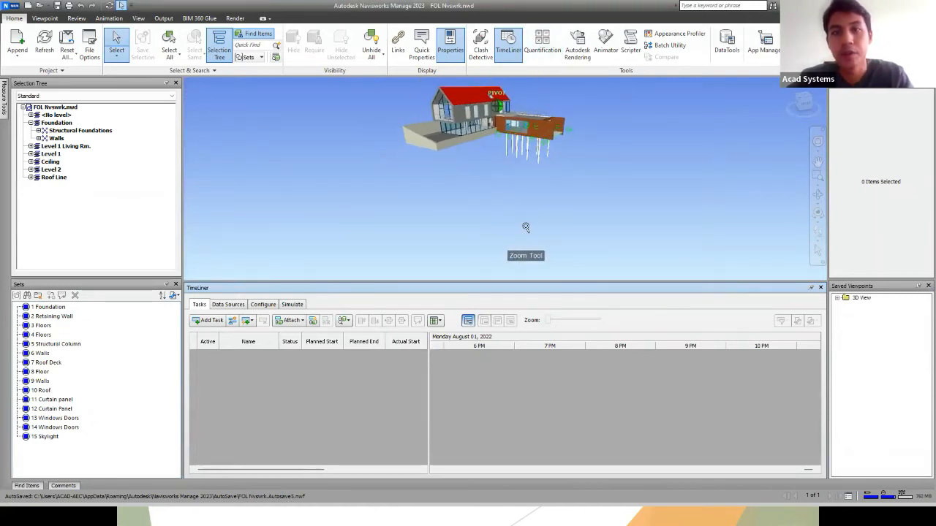
pyautogui.scroll(6, 505, 134)
pyautogui.scroll(-3, 539, 209)
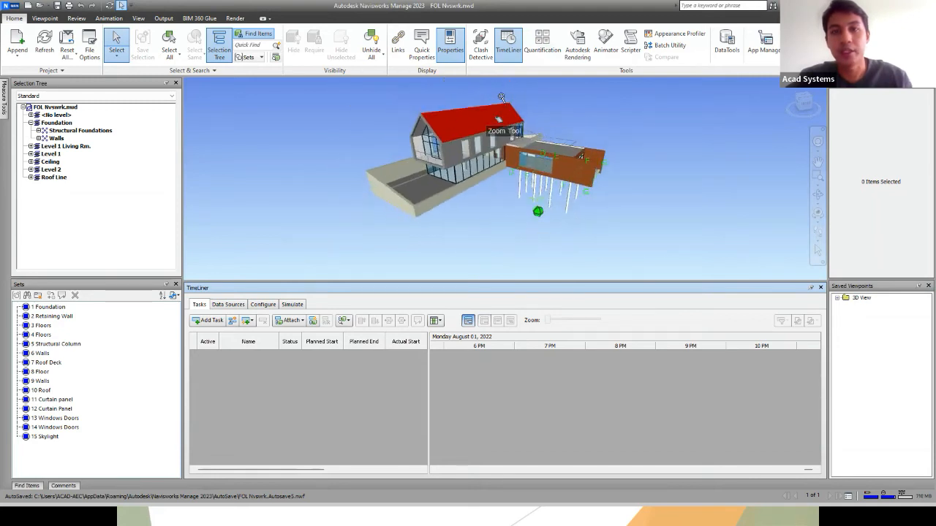
pyautogui.scroll(2, 502, 95)
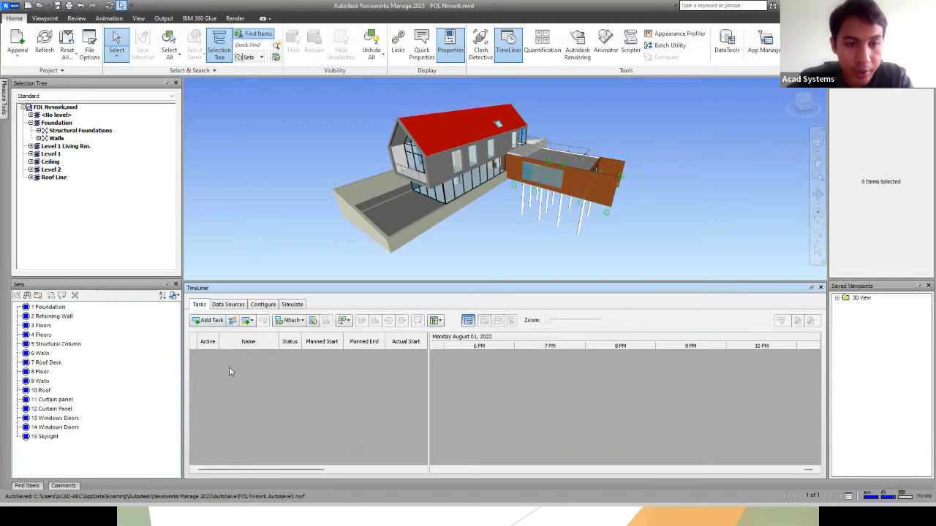
pyautogui.click(212, 322)
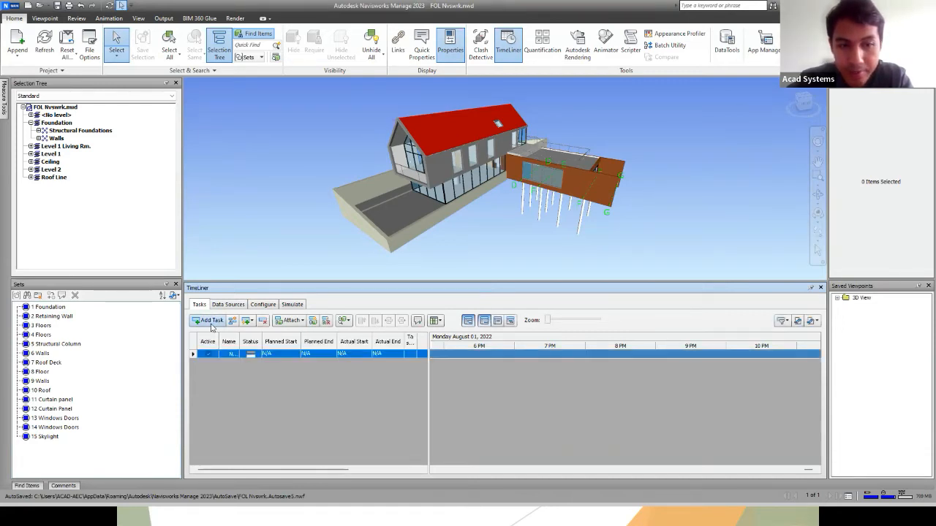
pyautogui.click(265, 382)
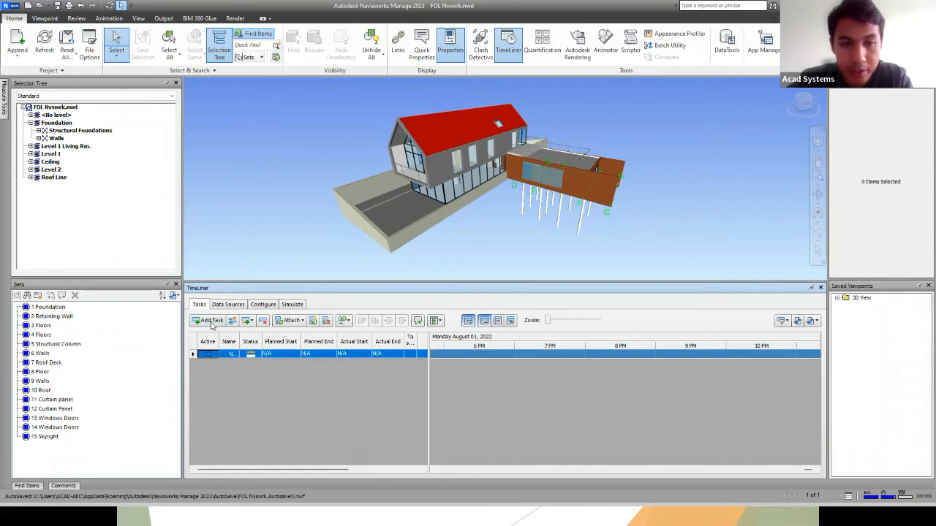
pyautogui.click(231, 355)
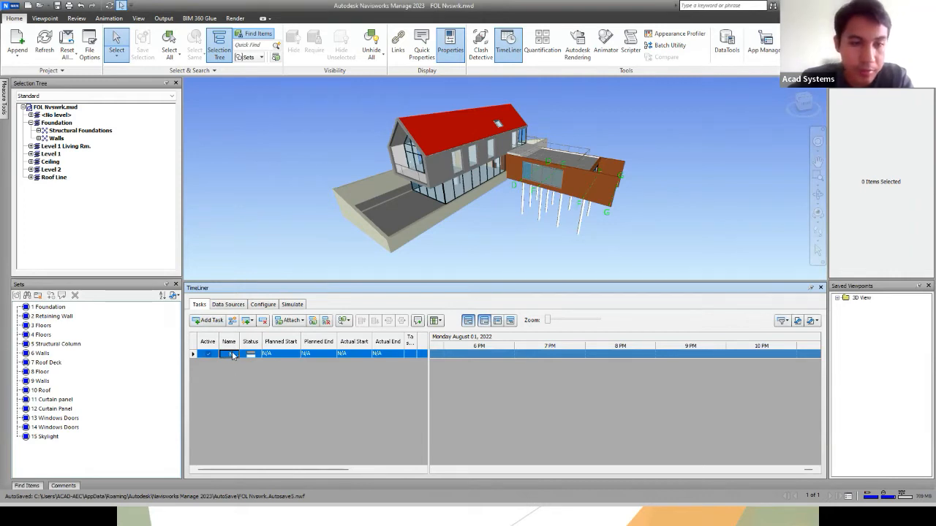
pyautogui.rightClick(231, 355)
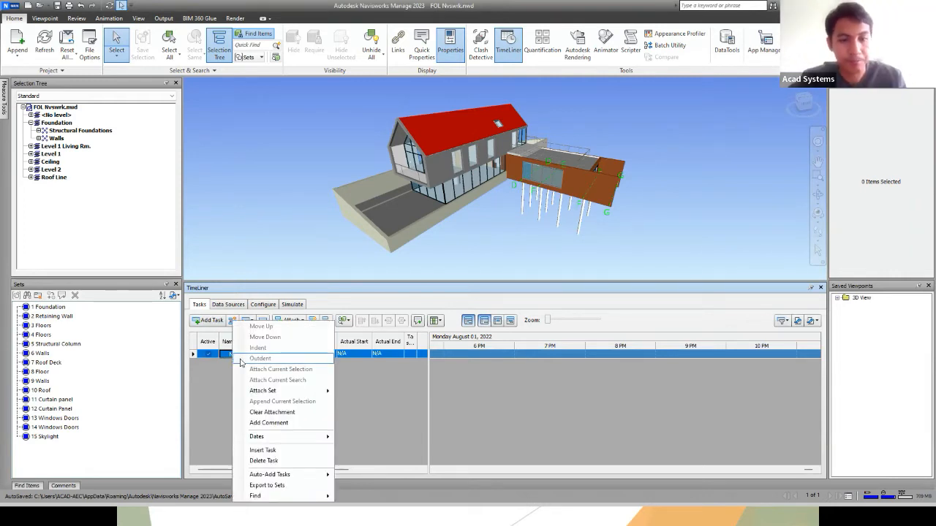
pyautogui.click(359, 395)
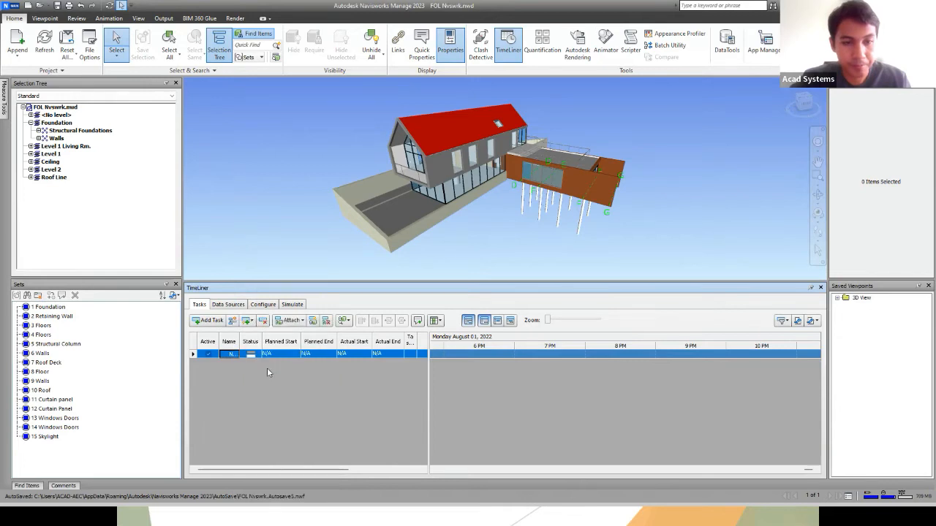
pyautogui.click(229, 355)
pyautogui.rightClick(229, 355)
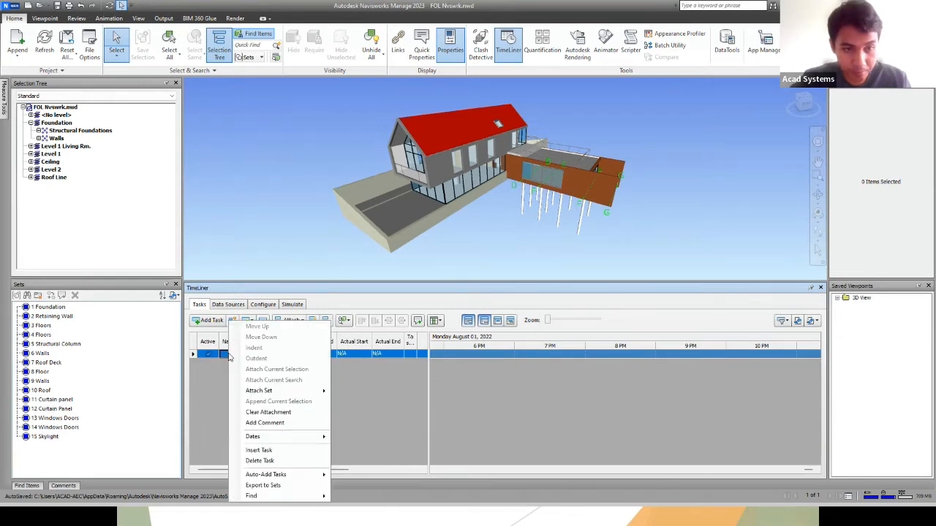
pyautogui.click(226, 356)
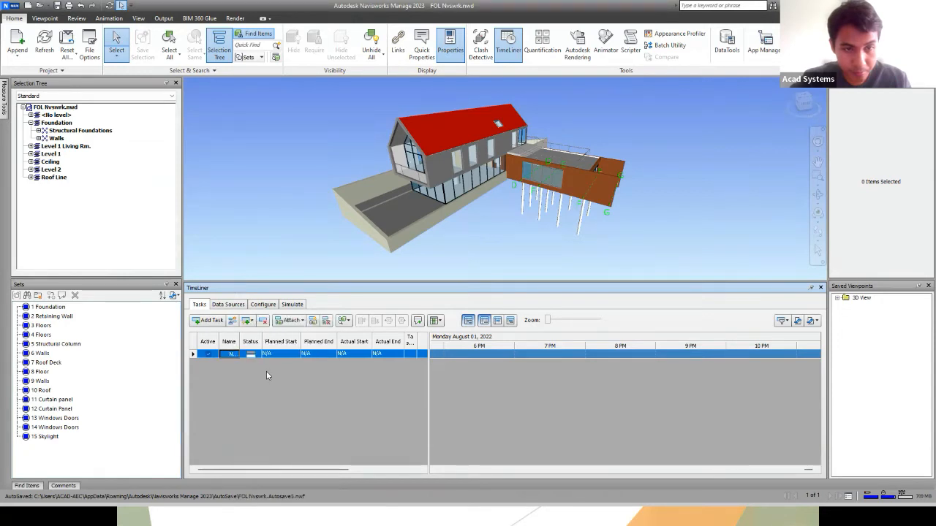
# Step: Rename the new TimeLiner task as 1 Foundation
pyautogui.click(232, 357)
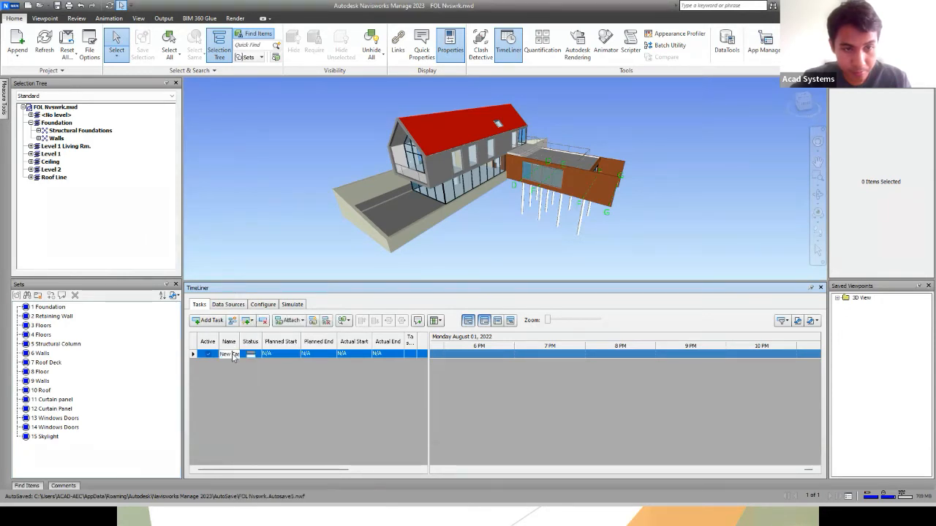
pyautogui.doubleClick(233, 355)
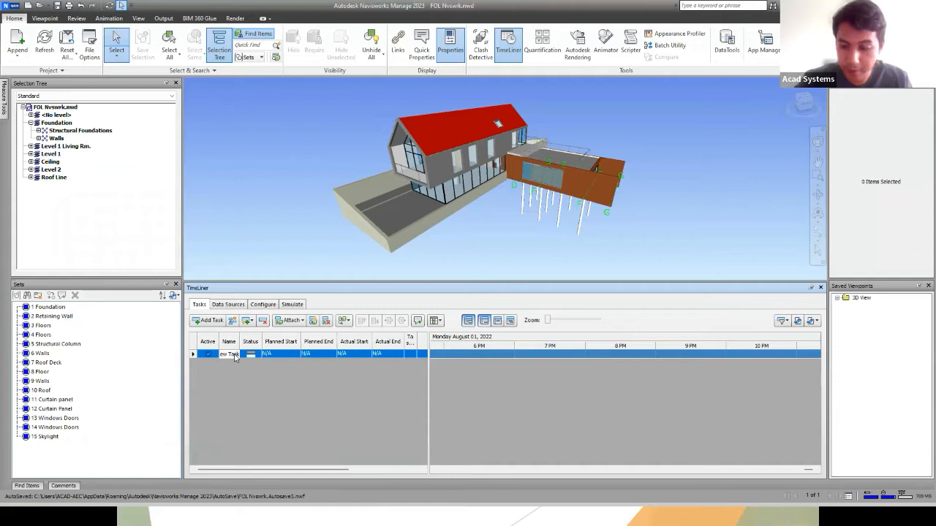
pyautogui.press('BackSpace')
pyautogui.press('BackSpace')
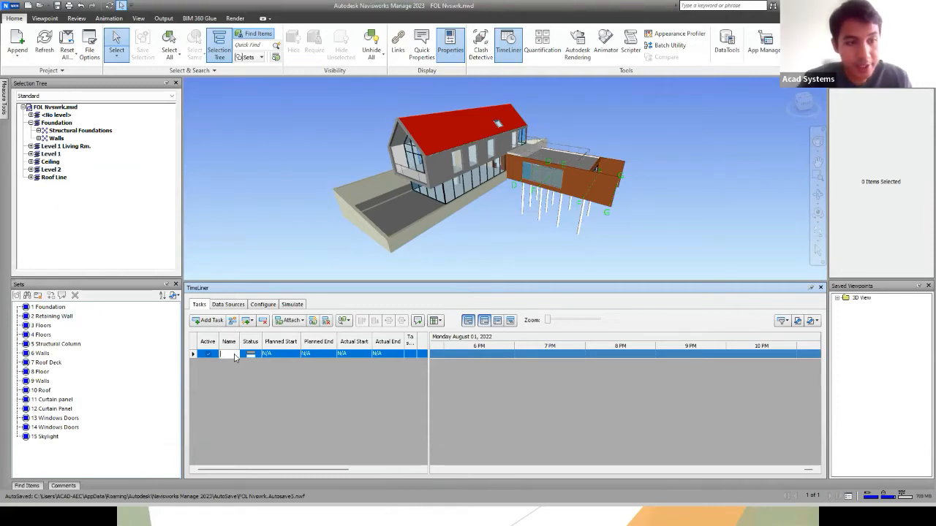
pyautogui.write('1 F')
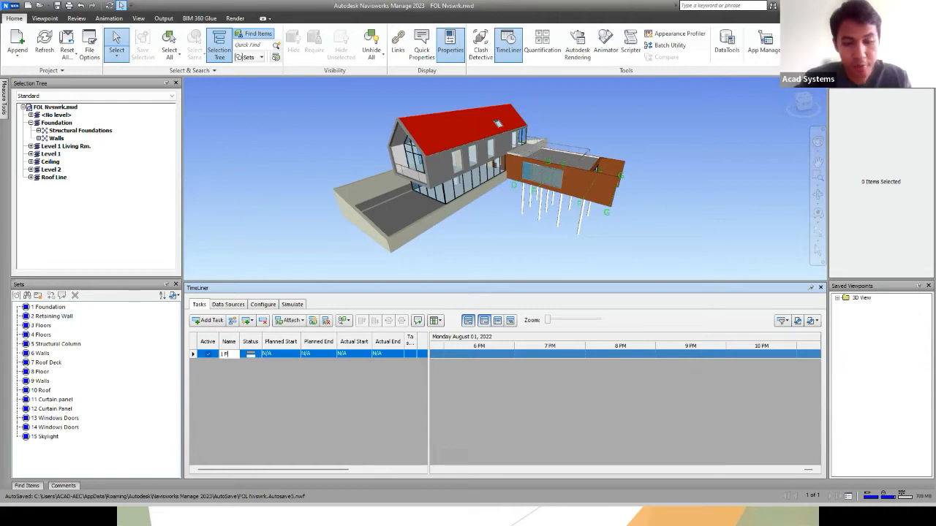
pyautogui.write('oundation')
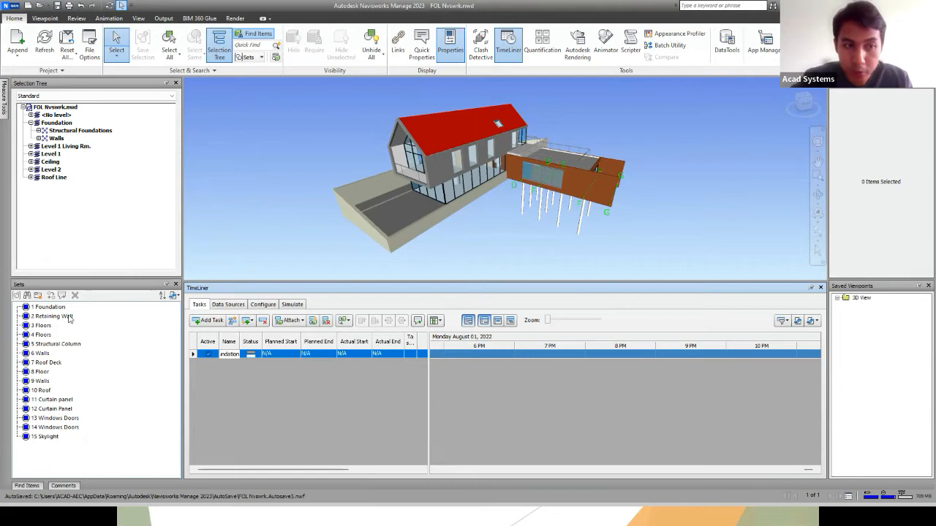
pyautogui.click(264, 414)
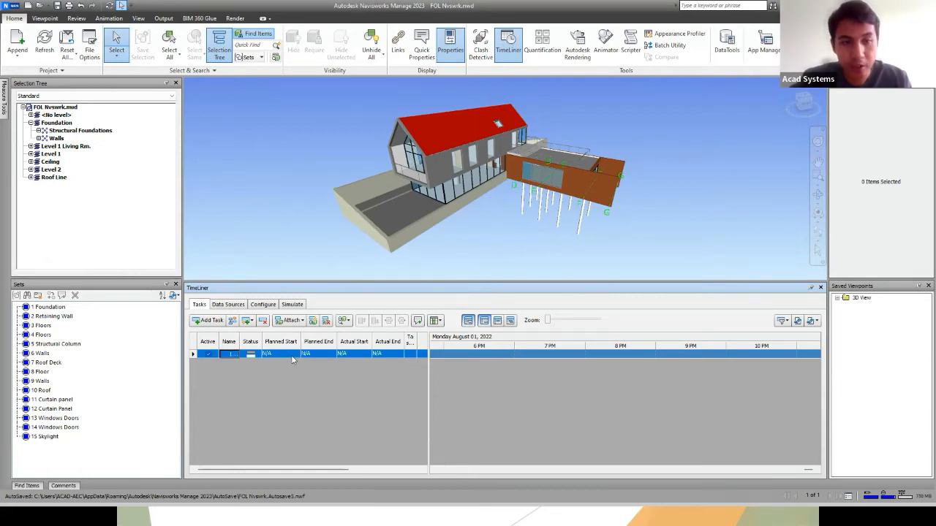
# Step: Set the planned start of the 1 Foundation task to 29/07/2022
pyautogui.click(296, 356)
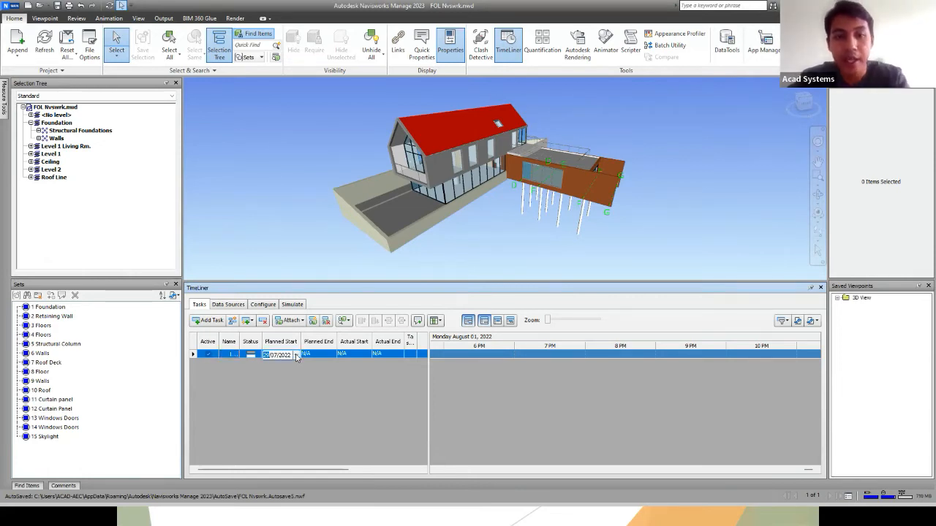
pyautogui.click(296, 355)
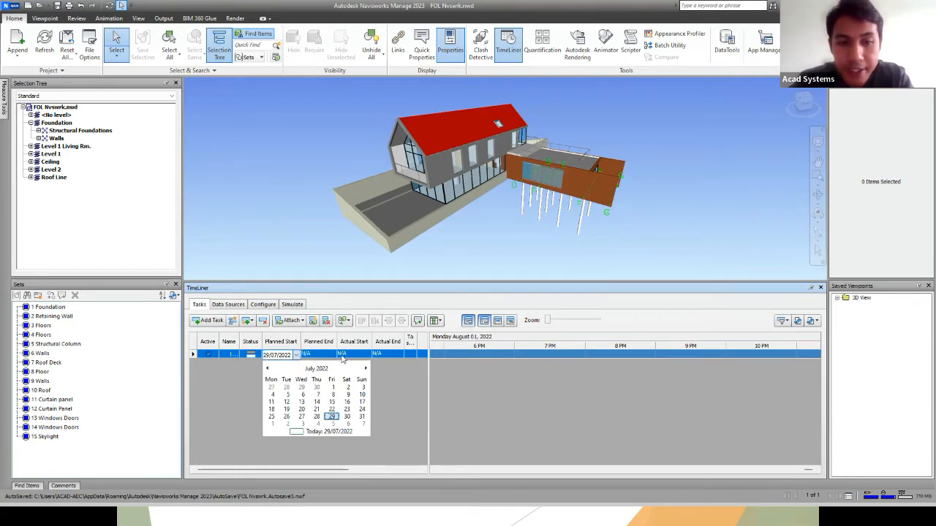
pyautogui.click(331, 356)
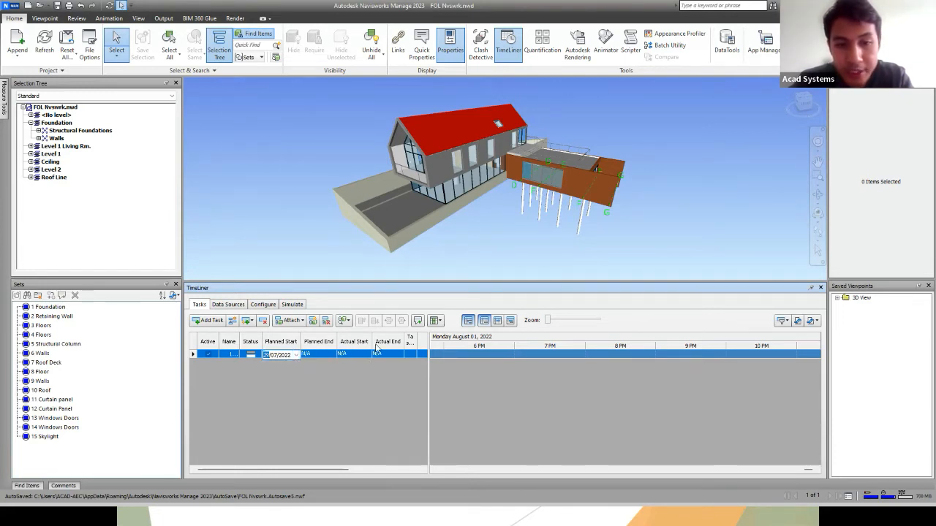
# Step: Widen the task table against the Gantt chart and check its remaining columns, such as Attached and Total Cost
pyautogui.hscroll(1, 340, 462)
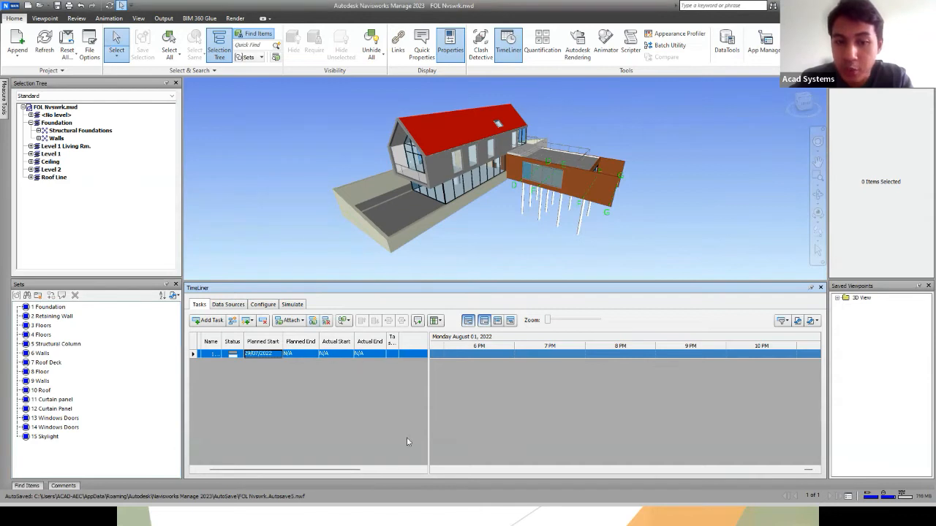
pyautogui.hscroll(2, 407, 454)
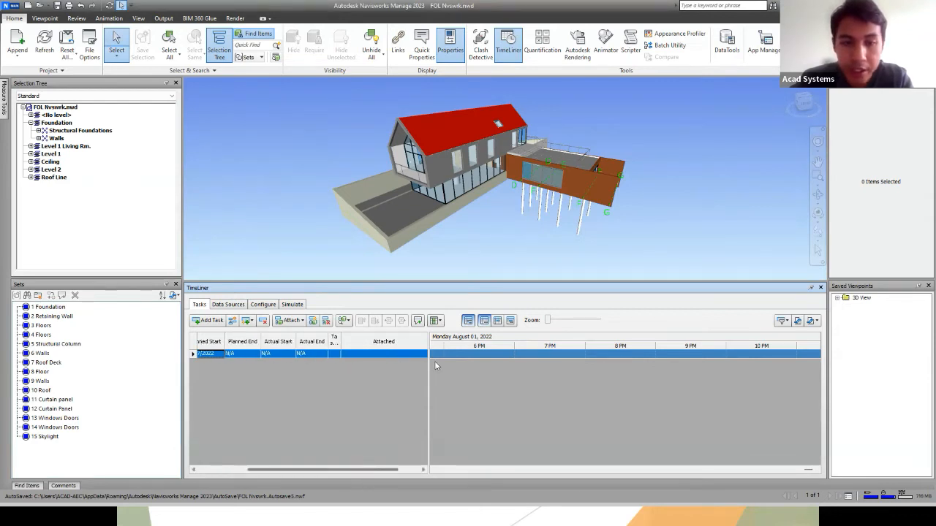
pyautogui.moveTo(427, 341); pyautogui.dragTo(494, 341)
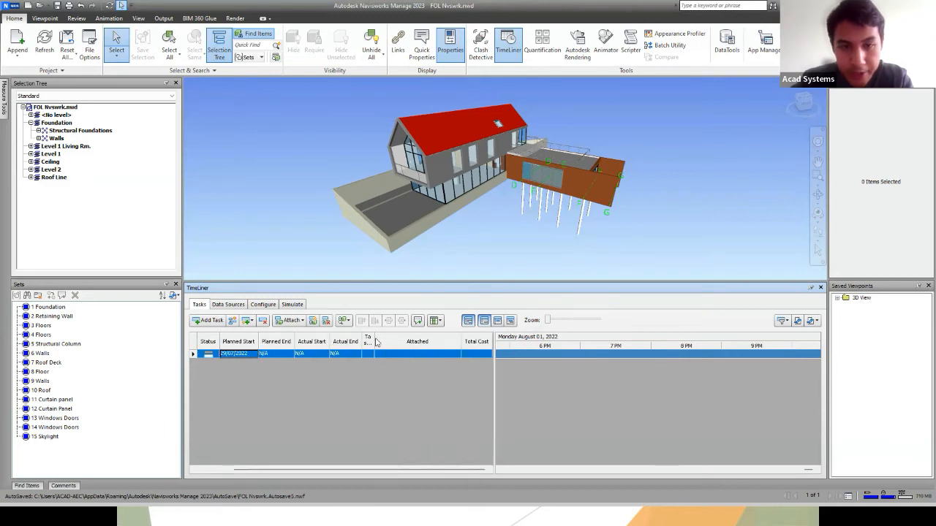
pyautogui.moveTo(373, 341); pyautogui.dragTo(388, 341)
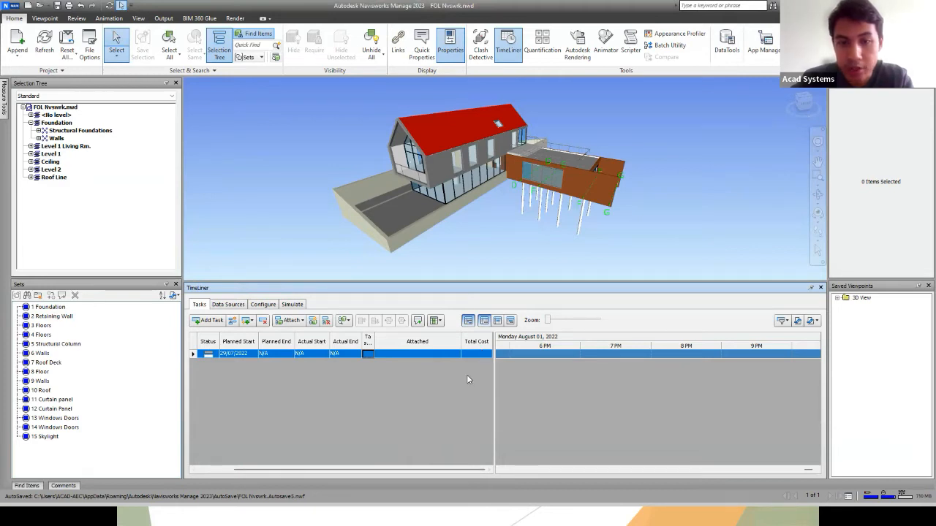
pyautogui.moveTo(414, 470); pyautogui.dragTo(337, 436)
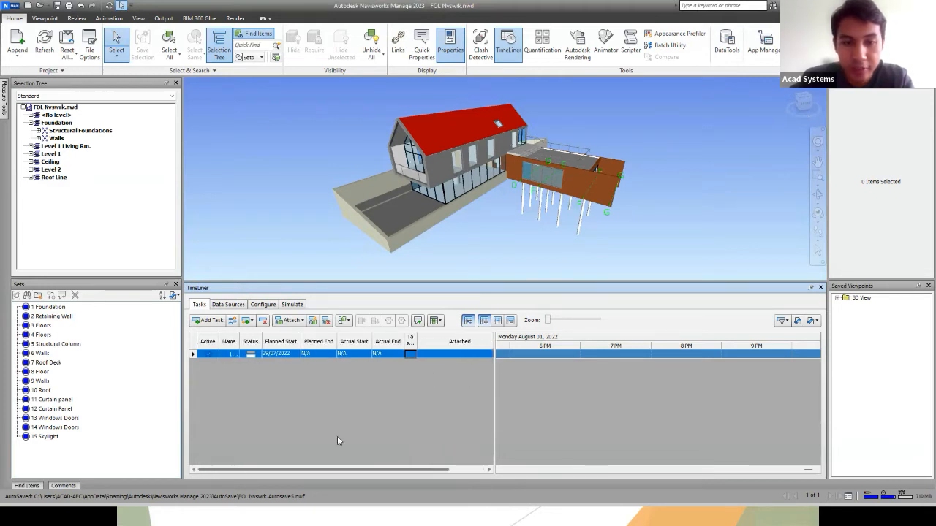
# Step: Switch the task table to the Basic column set and review the available column sets
pyautogui.click(434, 320)
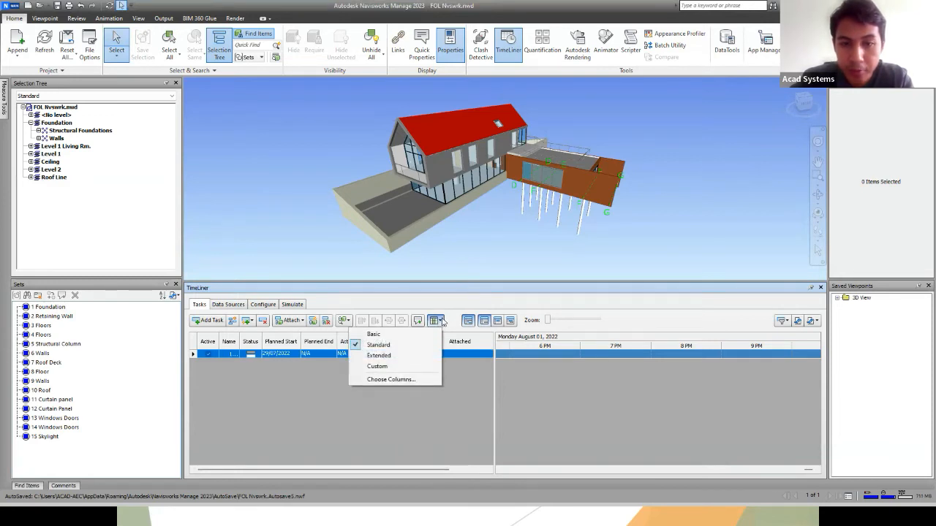
pyautogui.click(441, 322)
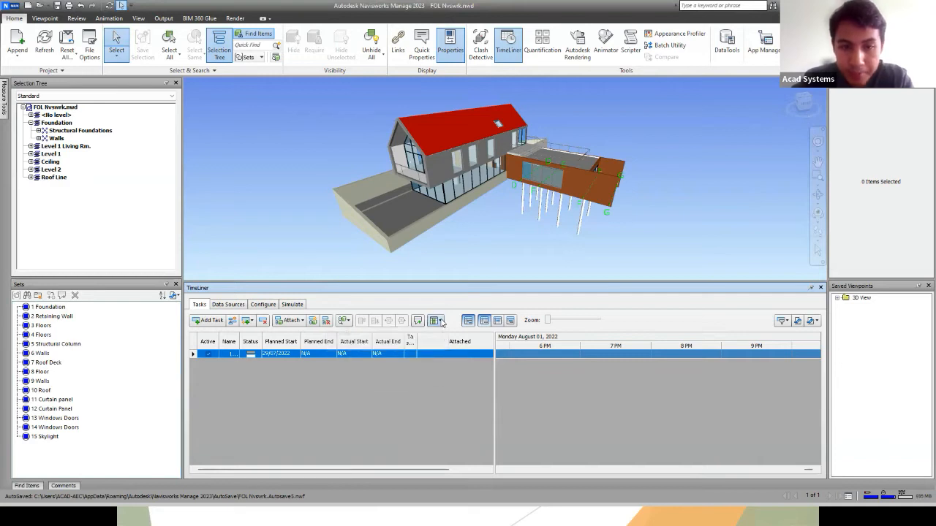
pyautogui.click(439, 321)
pyautogui.click(393, 339)
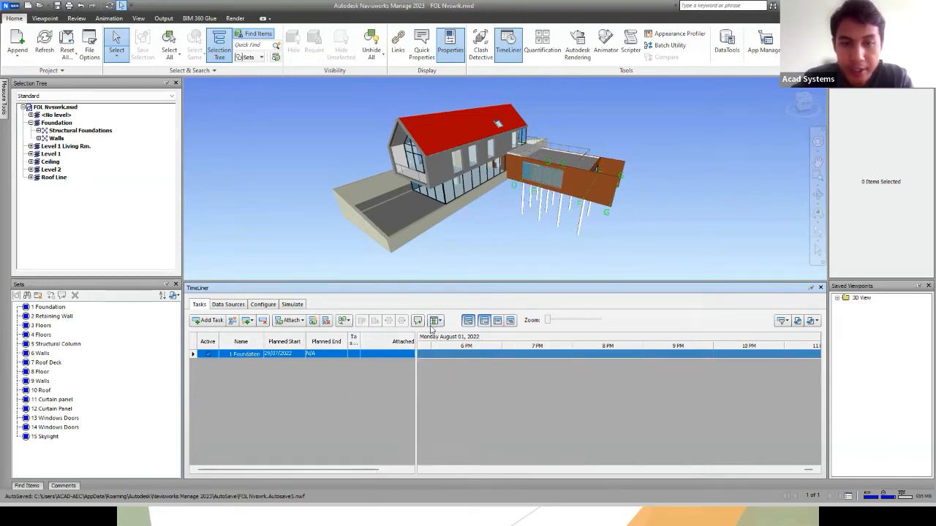
pyautogui.click(436, 321)
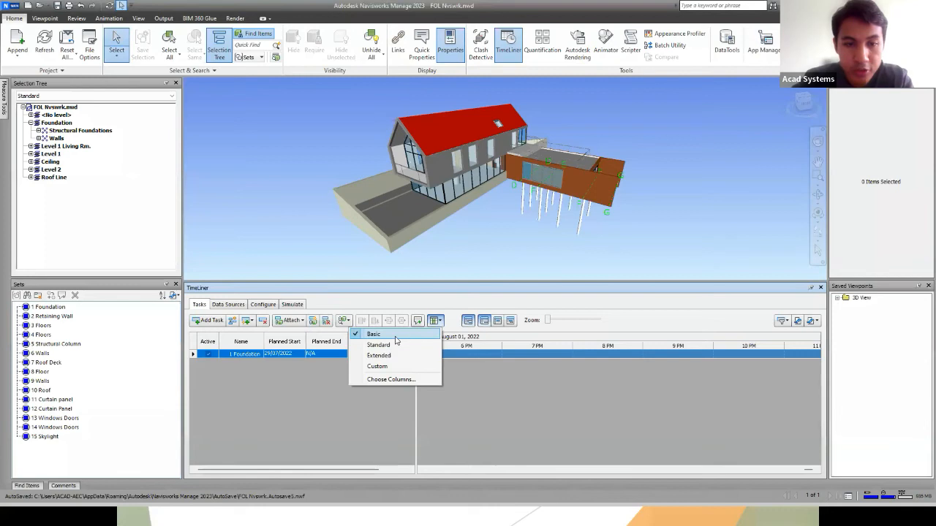
pyautogui.click(310, 387)
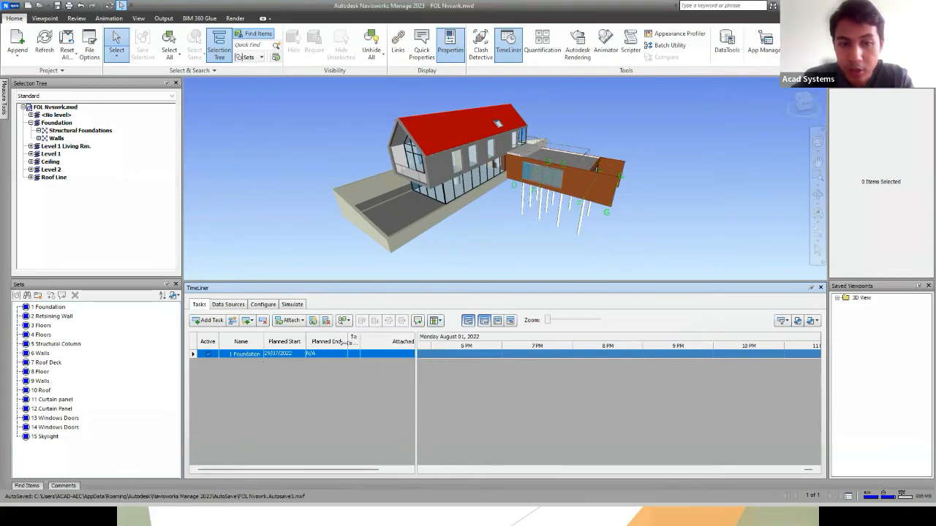
# Step: Compare the Standard and Extended column sets and leave the task table on Standard
pyautogui.click(441, 325)
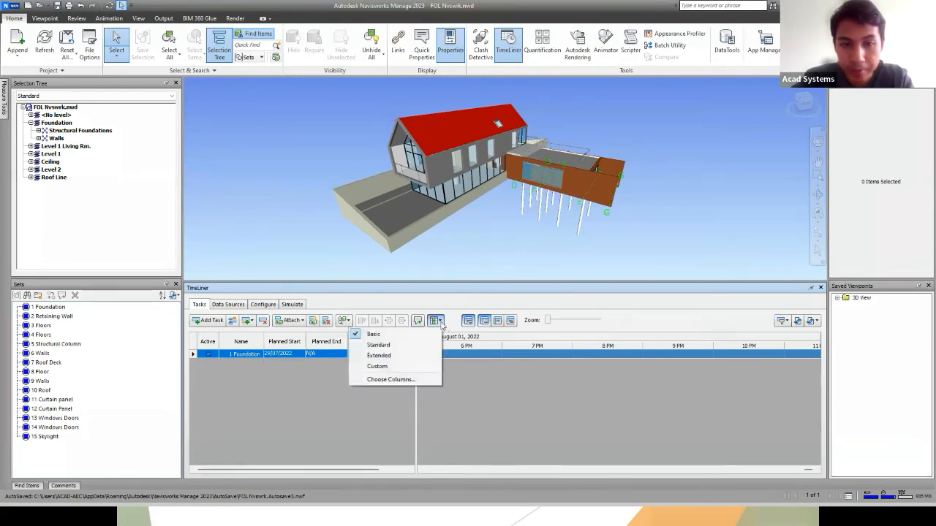
pyautogui.click(389, 346)
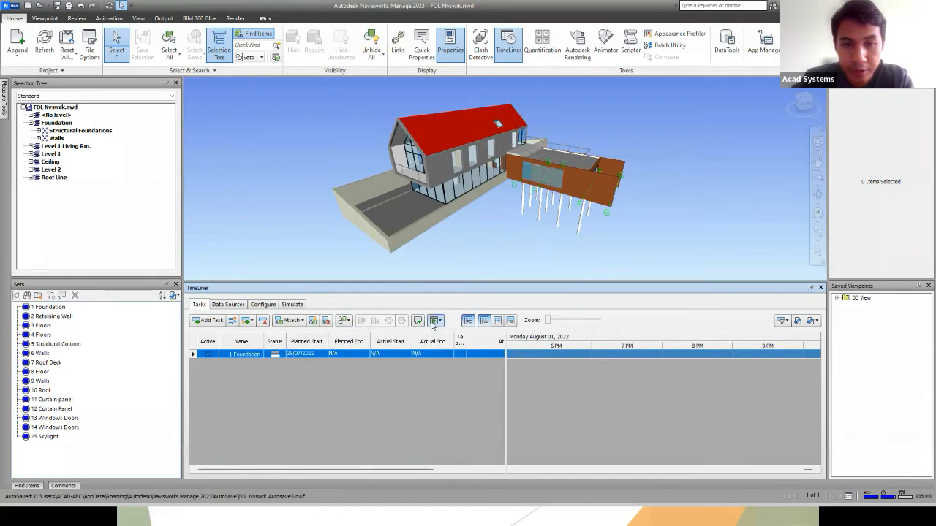
pyautogui.click(437, 323)
pyautogui.click(399, 355)
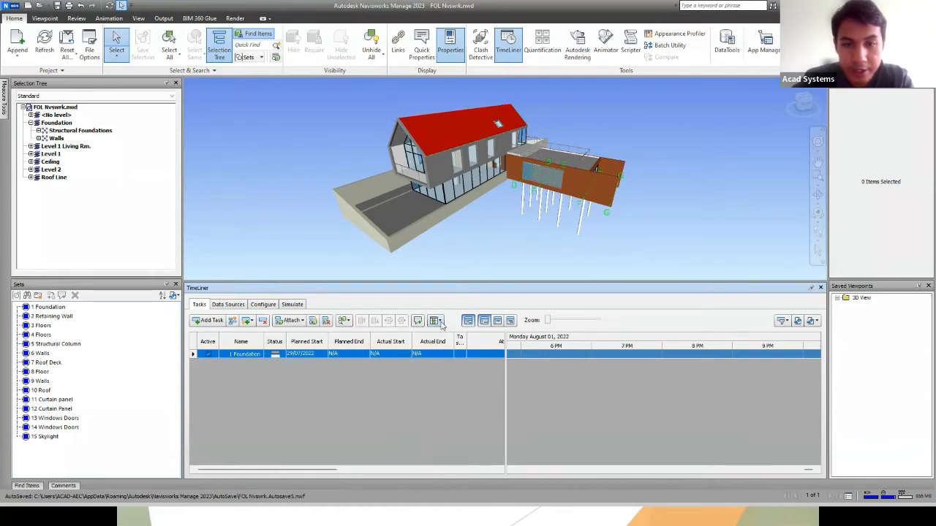
pyautogui.click(437, 321)
pyautogui.click(406, 347)
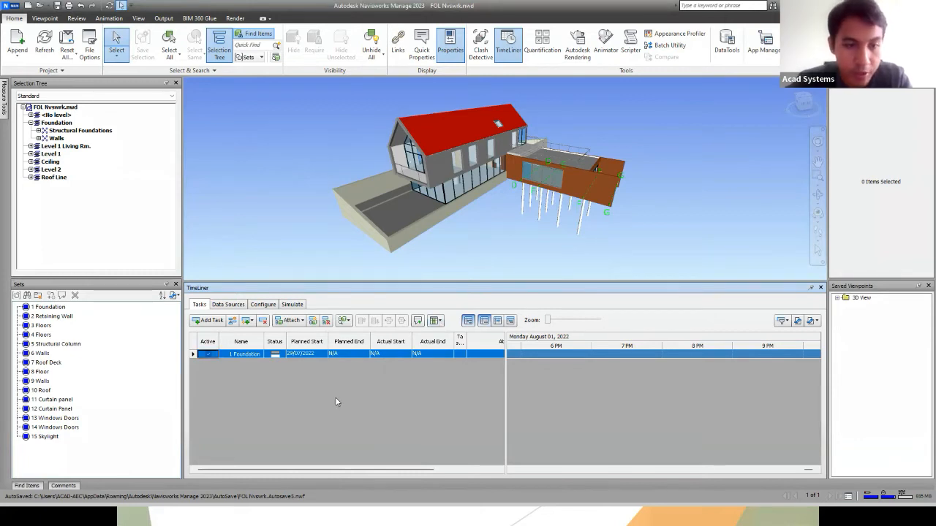
# Step: Attach the 1 Foundation selection set to the 1 Foundation task
pyautogui.moveTo(373, 470); pyautogui.dragTo(415, 469)
pyautogui.click(442, 353)
pyautogui.rightClick(443, 353)
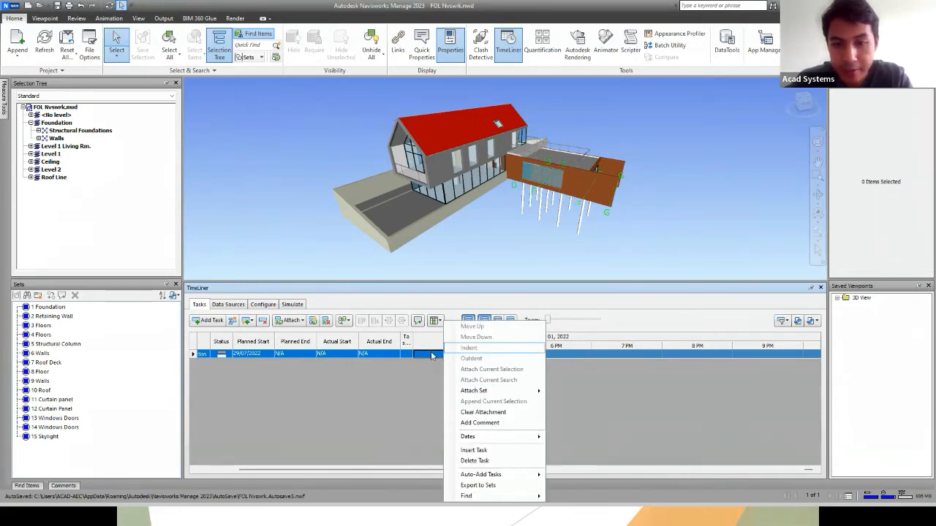
pyautogui.moveTo(479, 393)
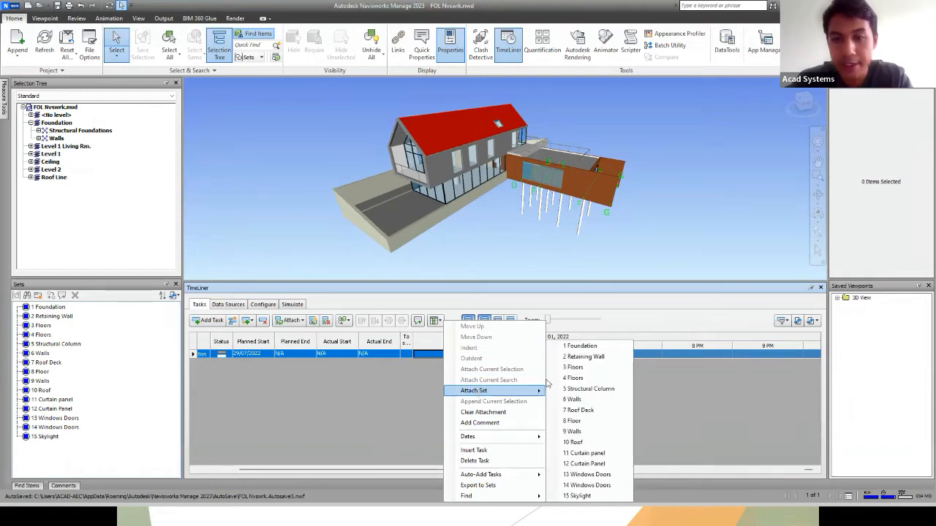
pyautogui.click(569, 348)
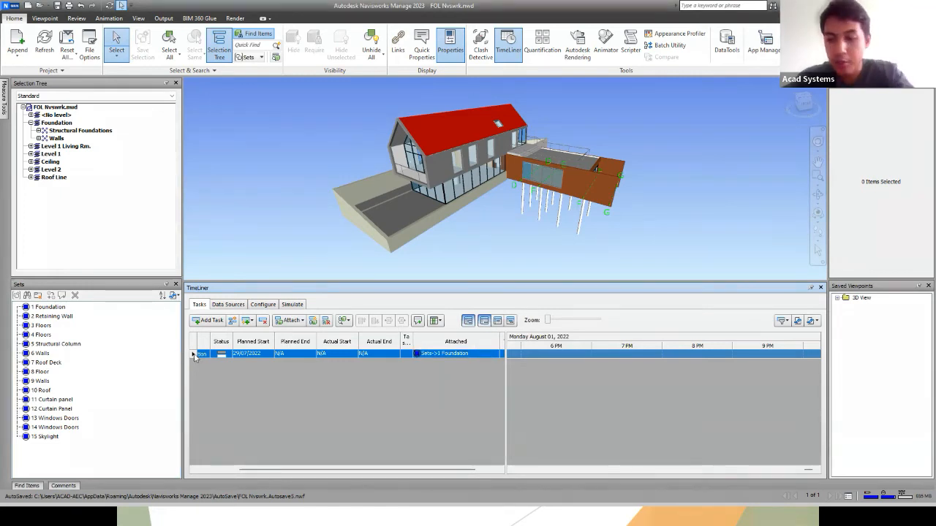
# Step: Delete the 1 Foundation task and auto-add a TimeLiner task for every selection set
pyautogui.press('Delete')
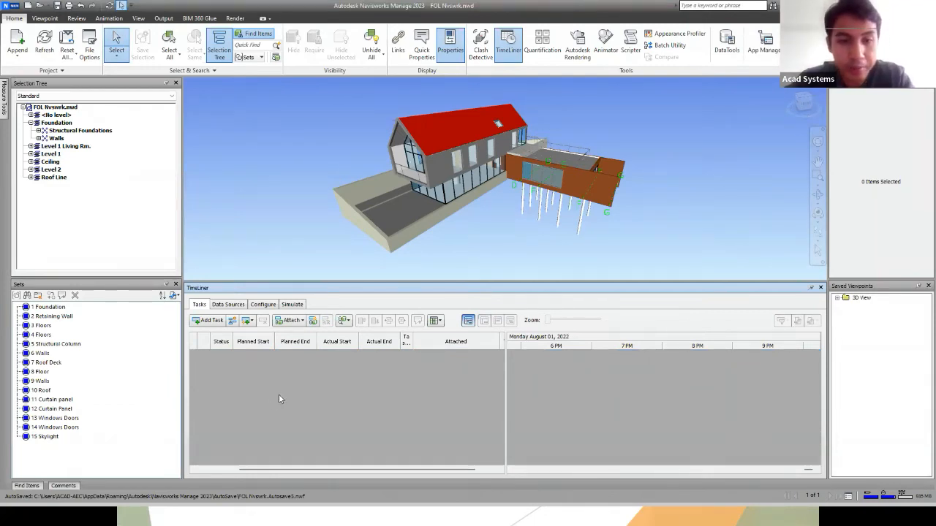
pyautogui.rightClick(245, 375)
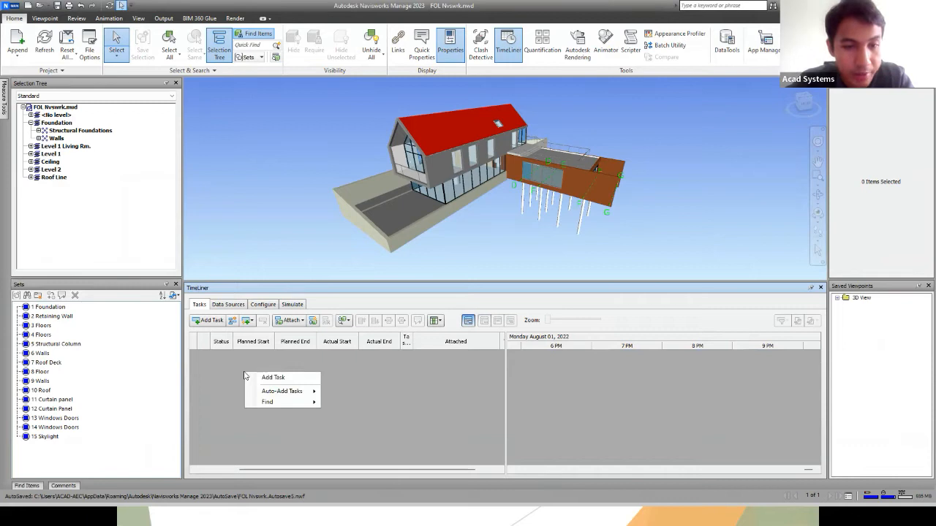
pyautogui.moveTo(264, 392)
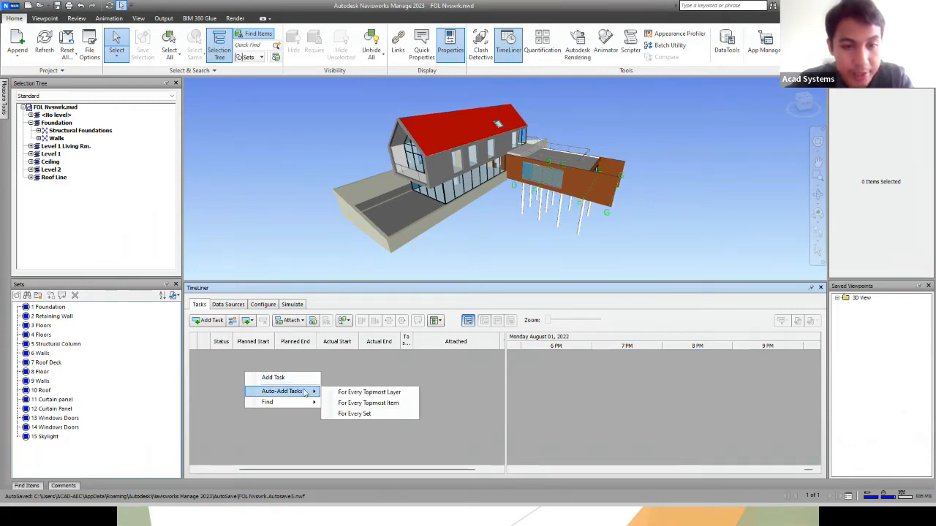
pyautogui.click(347, 415)
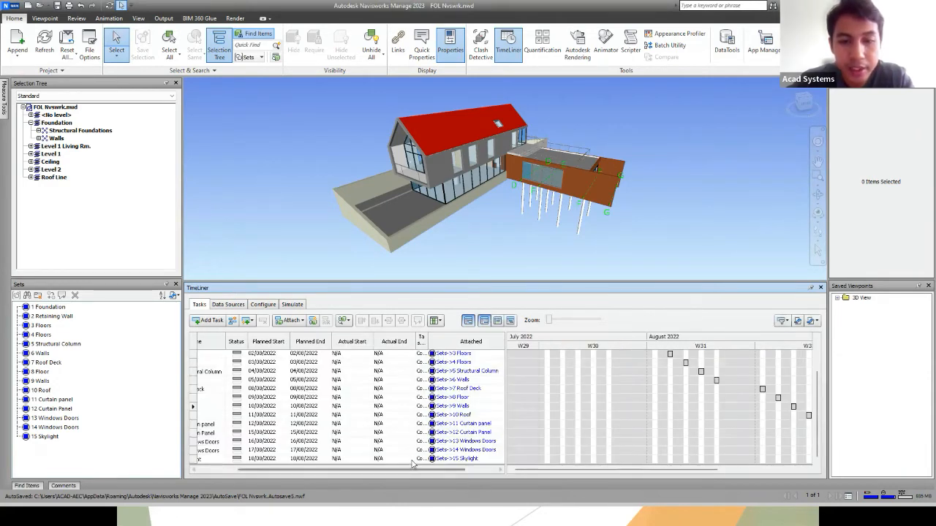
pyautogui.moveTo(411, 466); pyautogui.dragTo(371, 466)
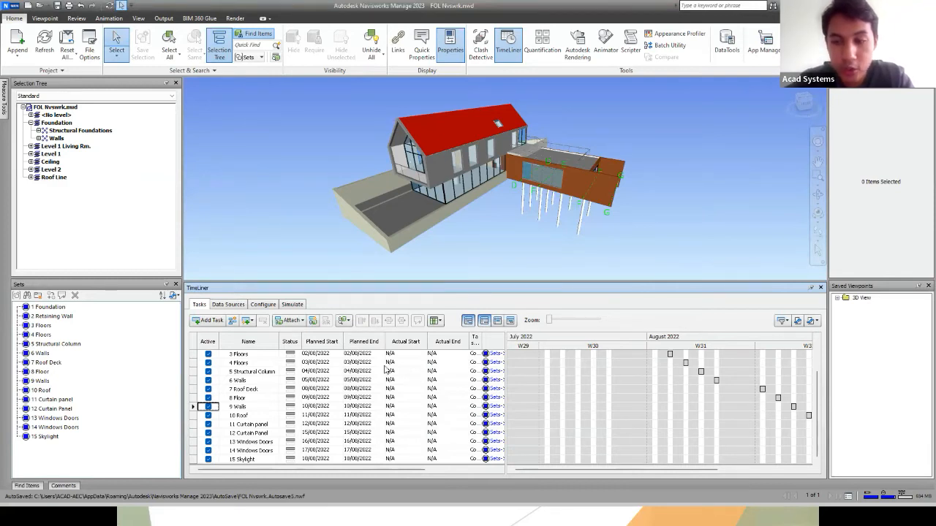
# Step: Set the planned end of the 3 Floors task to 07/08/2022
pyautogui.click(322, 356)
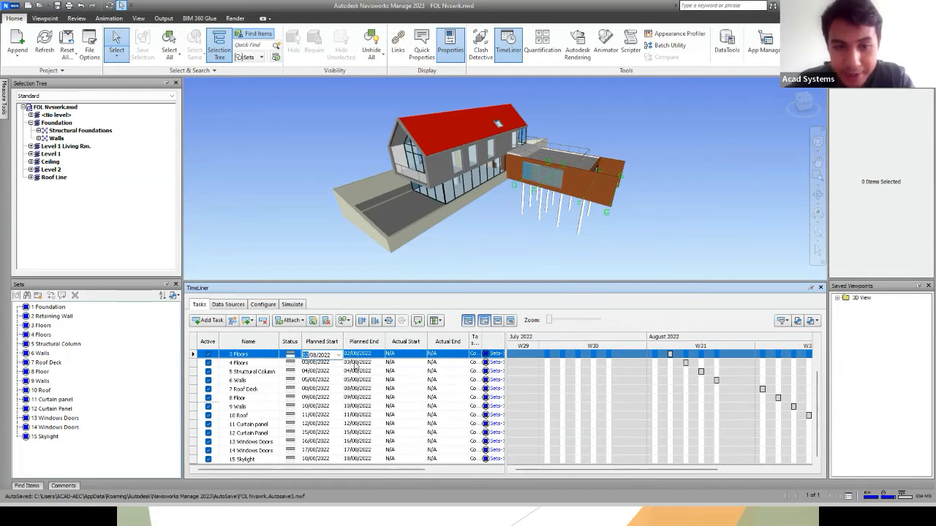
pyautogui.press('Tab')
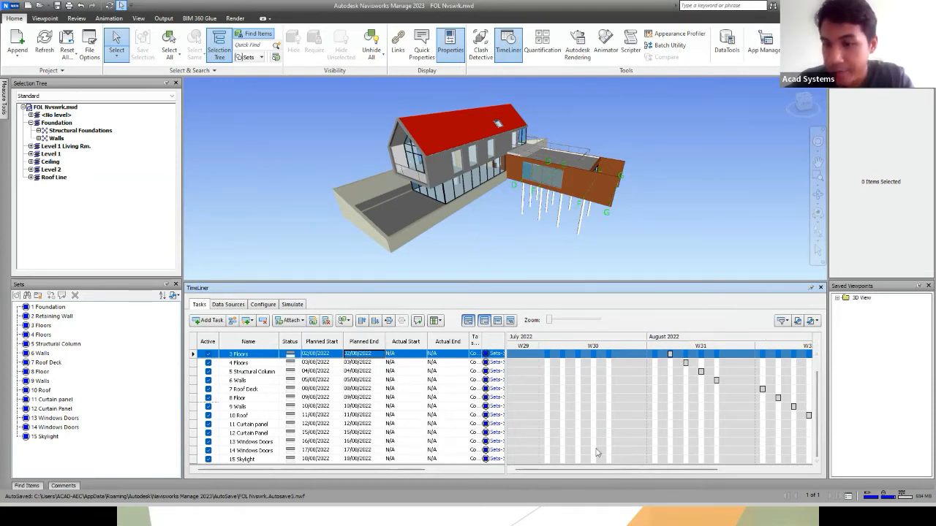
pyautogui.moveTo(658, 461); pyautogui.dragTo(729, 463)
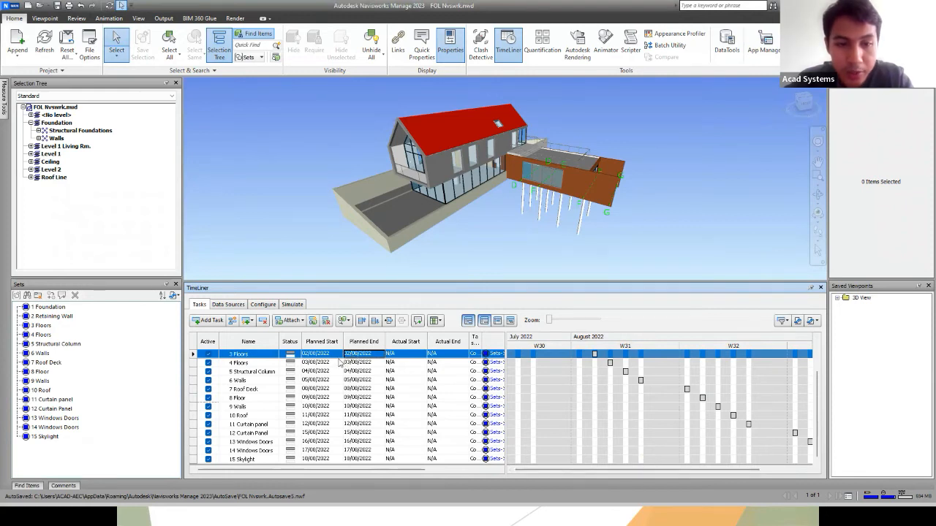
pyautogui.click(378, 357)
pyautogui.click(381, 356)
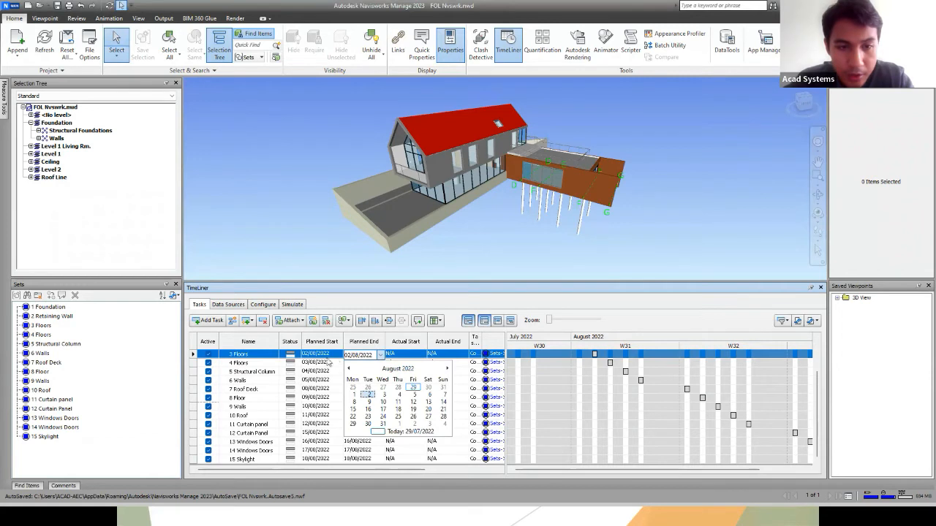
pyautogui.click(429, 395)
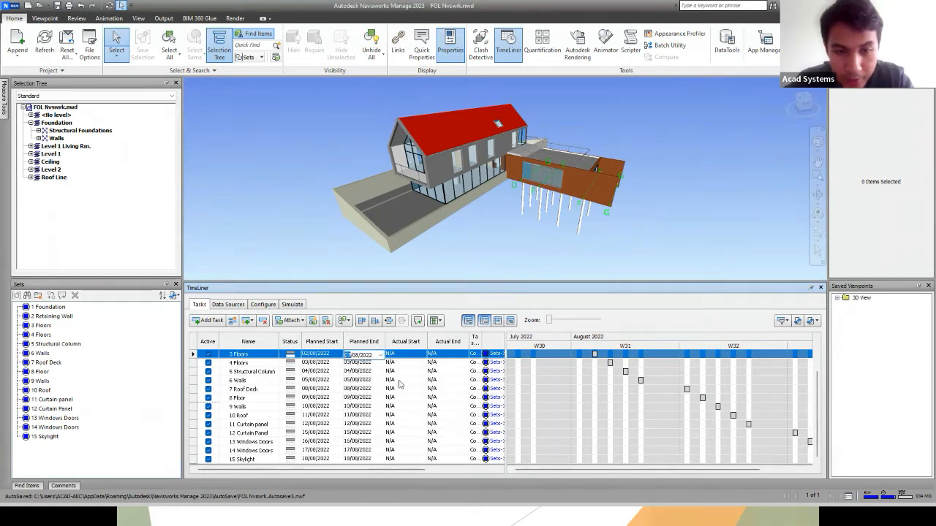
# Step: Set the 4 Floors task's planned start to 07/08/2022 and its planned end to 14/08/2022
pyautogui.click(339, 364)
pyautogui.click(339, 364)
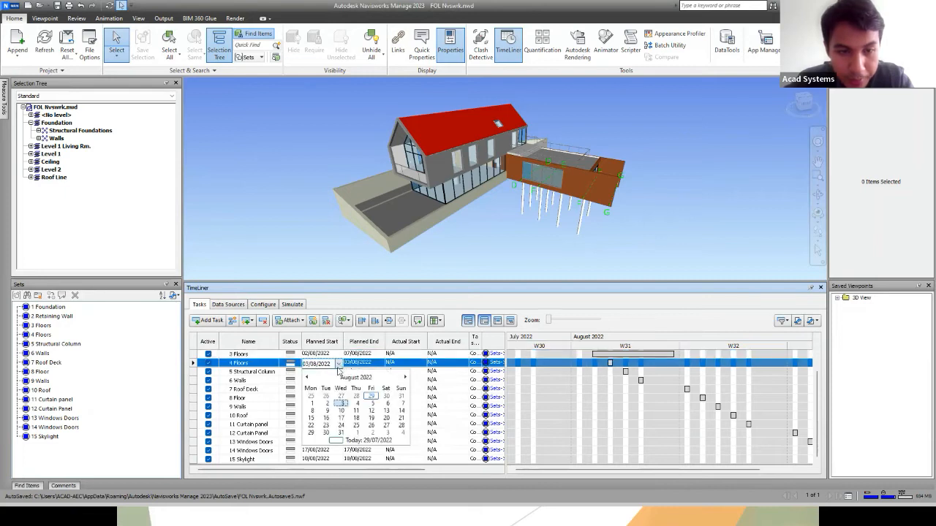
pyautogui.click(399, 404)
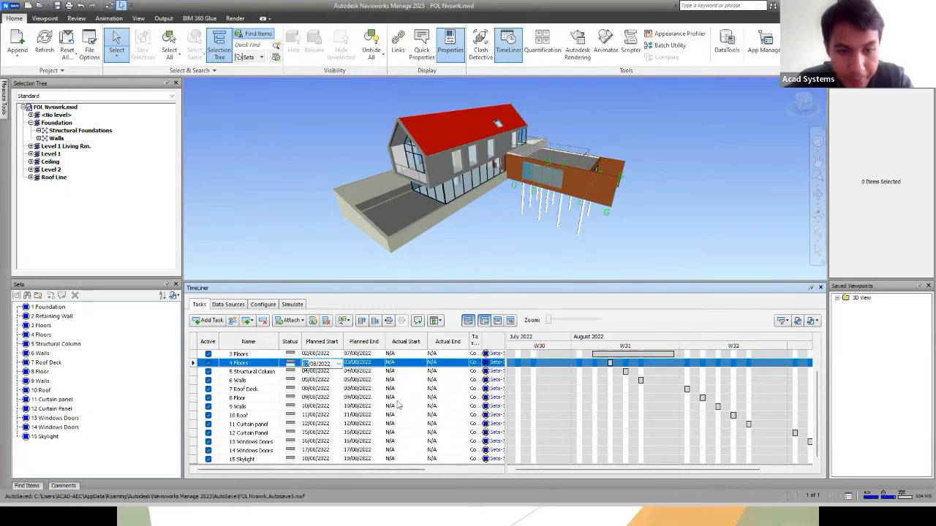
pyautogui.click(379, 364)
pyautogui.click(380, 363)
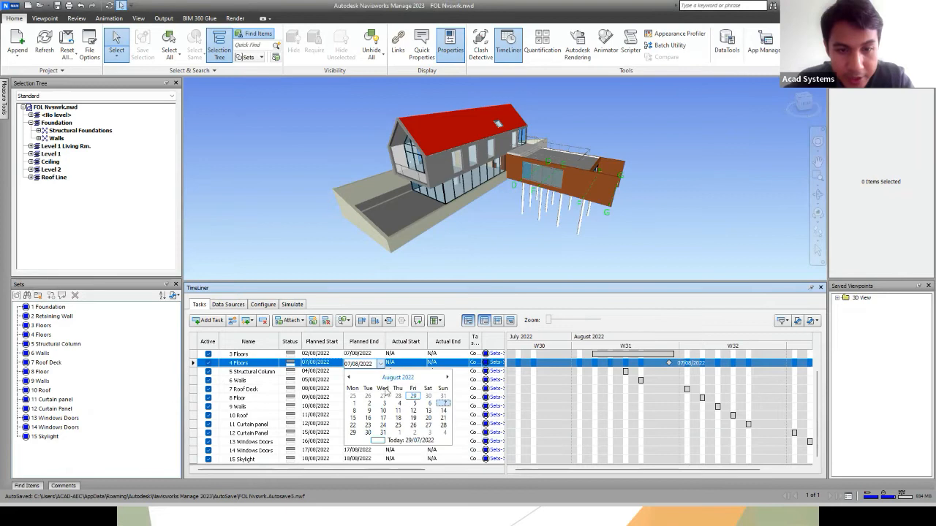
pyautogui.click(443, 411)
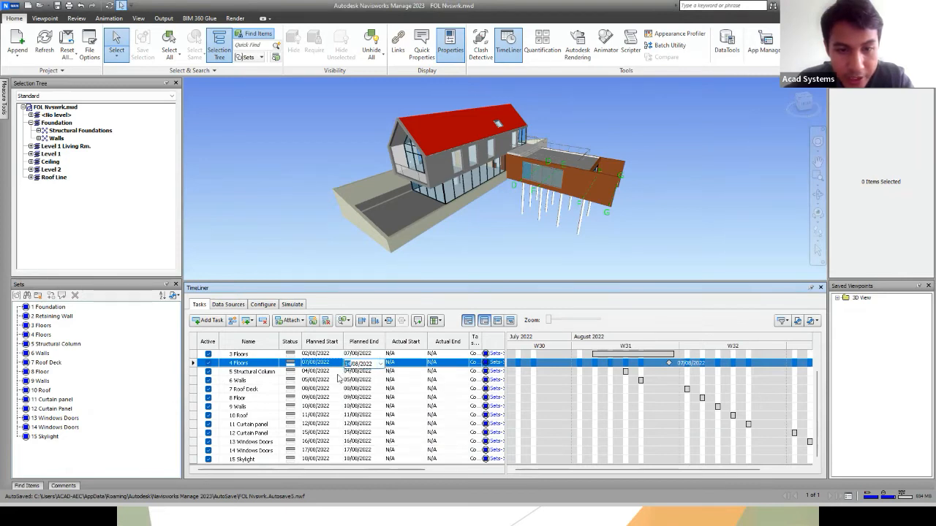
# Step: Set the 5 Structural Column task's planned start to 08/08/2022 and its planned end to 14/08/2022
pyautogui.click(337, 373)
pyautogui.click(339, 372)
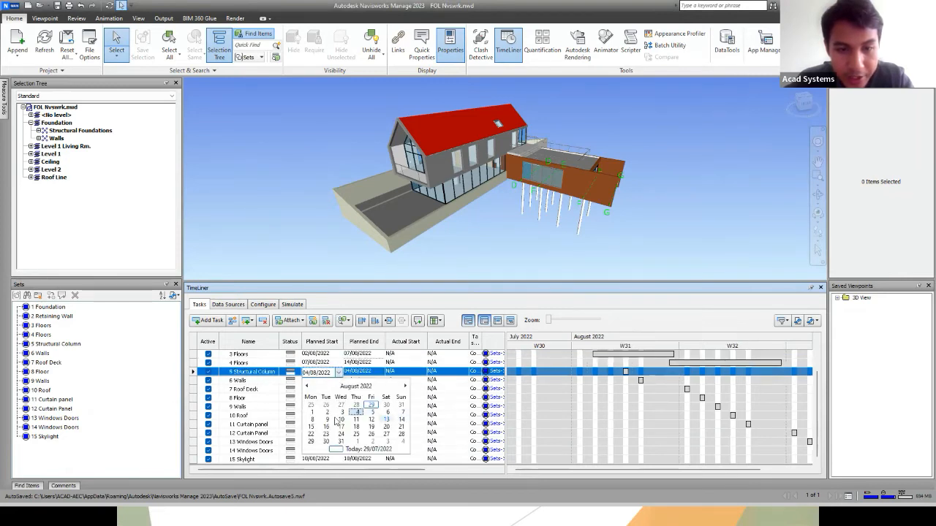
pyautogui.click(313, 420)
pyautogui.click(381, 374)
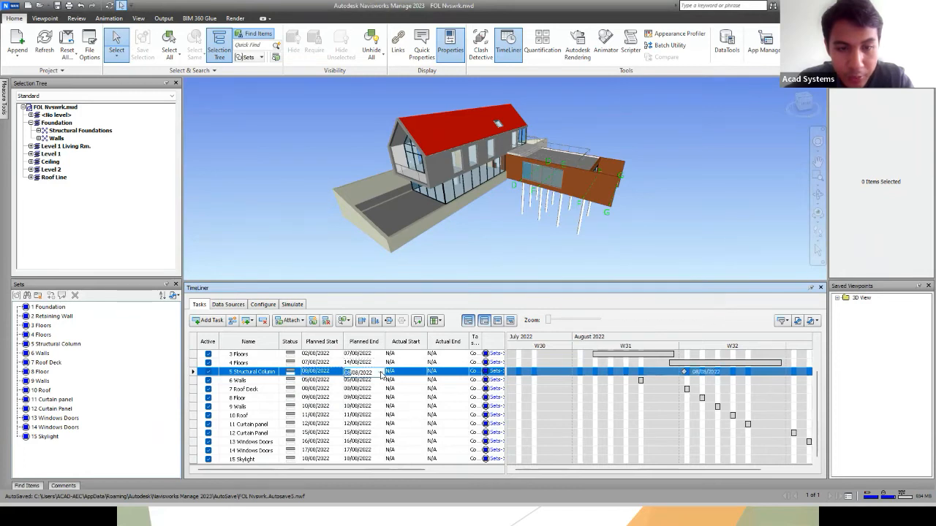
pyautogui.click(381, 374)
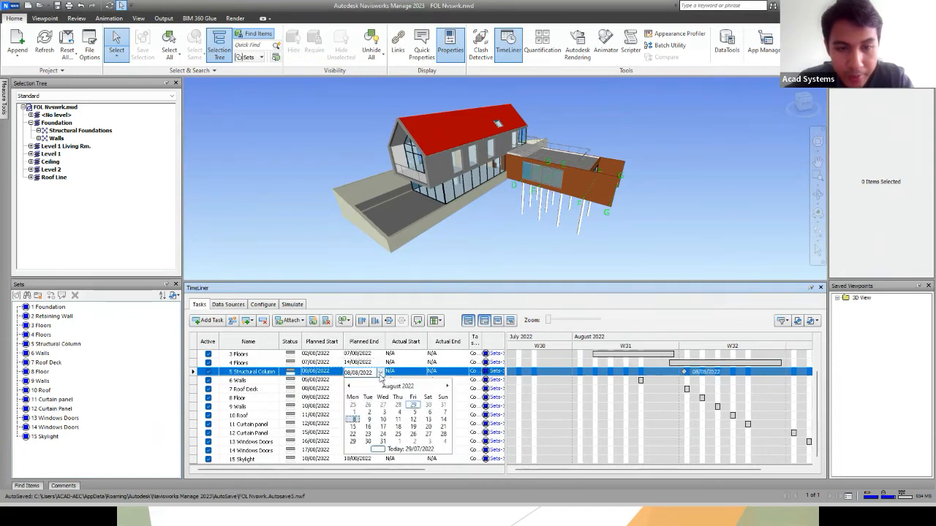
pyautogui.click(442, 427)
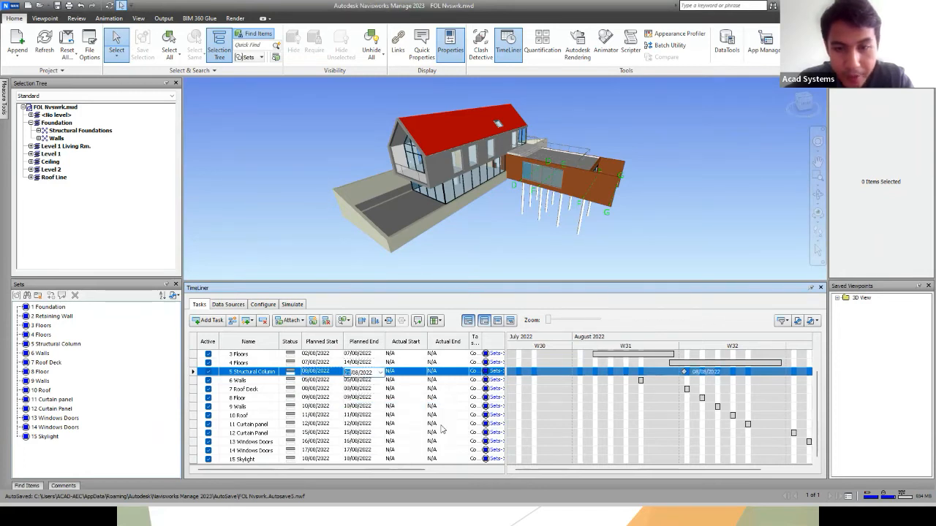
pyautogui.click(387, 373)
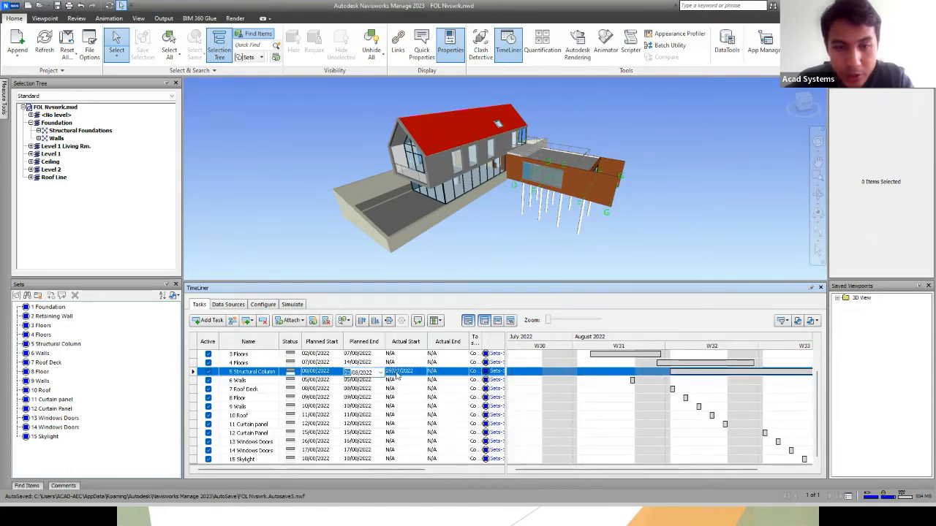
pyautogui.click(380, 373)
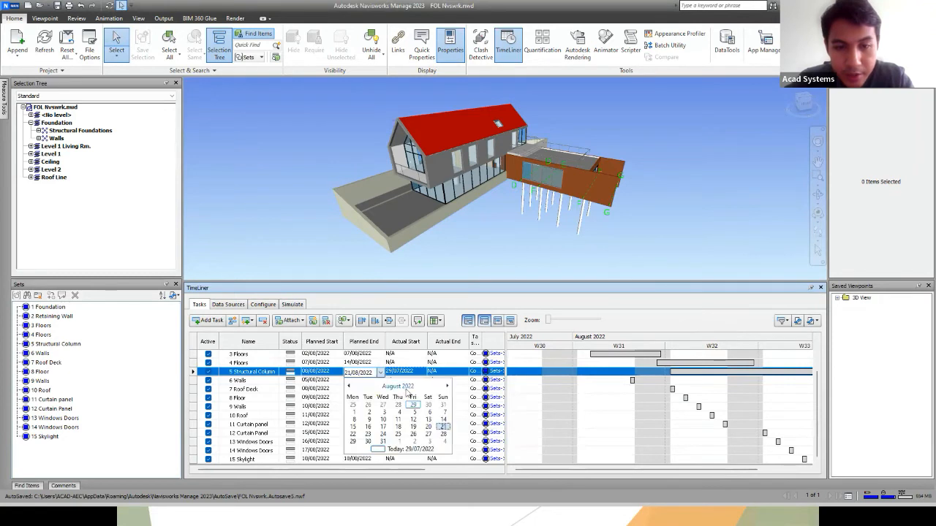
pyautogui.click(439, 424)
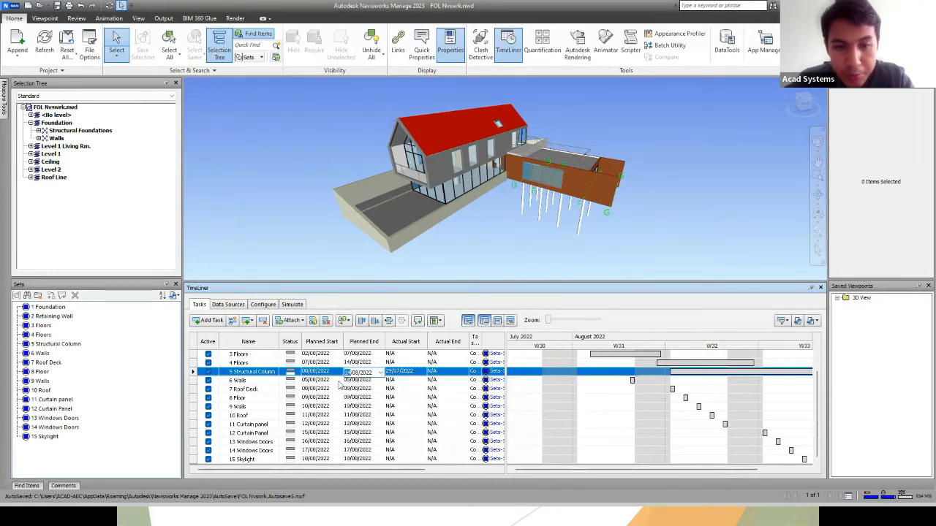
pyautogui.click(338, 382)
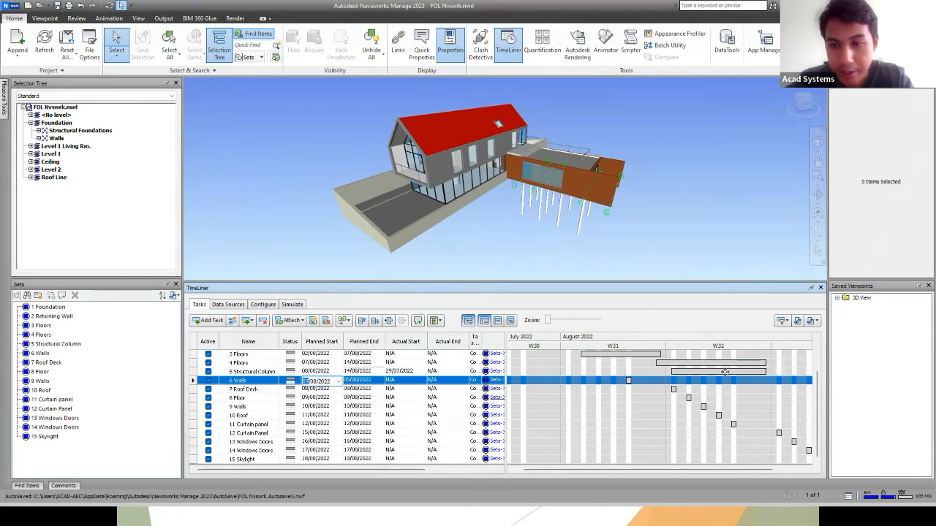
# Step: Reschedule the 5 Structural Column bar on the Gantt chart to run from 14/08/2022 to 21/08/2022
pyautogui.click(672, 371)
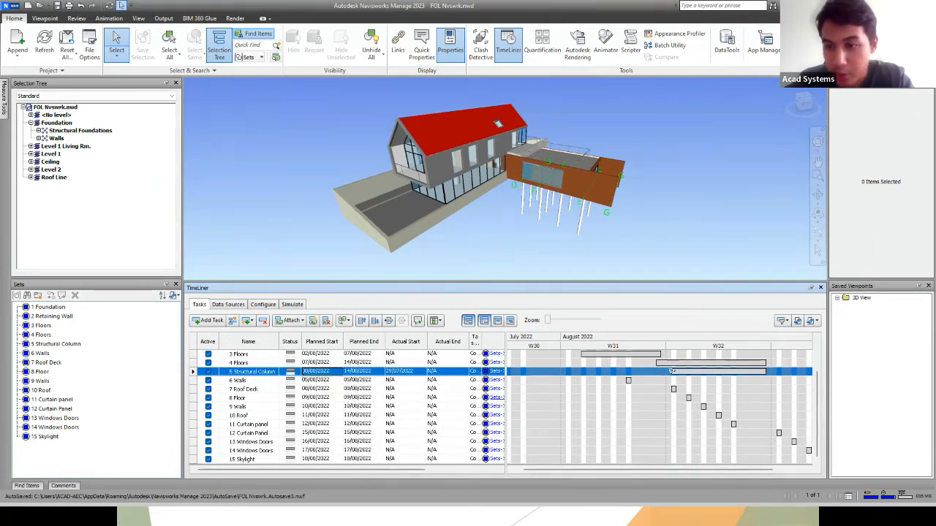
pyautogui.moveTo(672, 371); pyautogui.dragTo(765, 370)
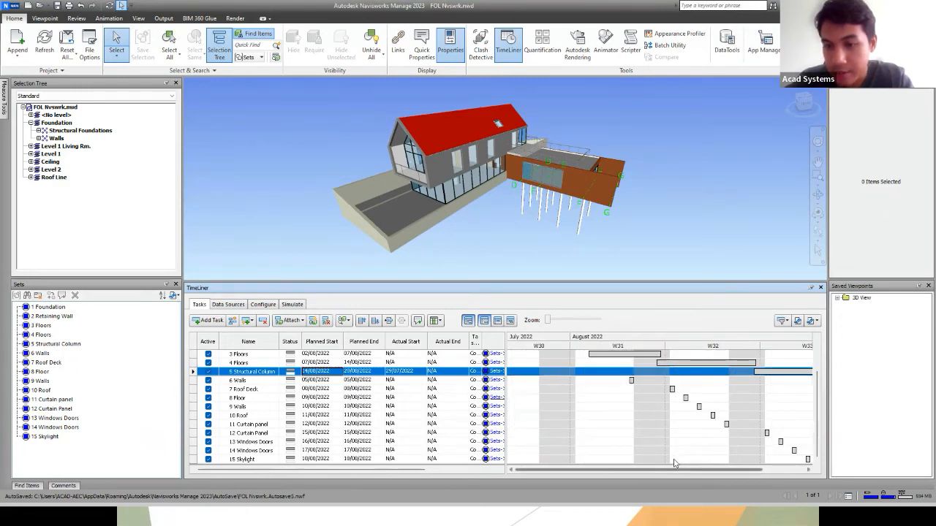
pyautogui.hscroll(2, 674, 463)
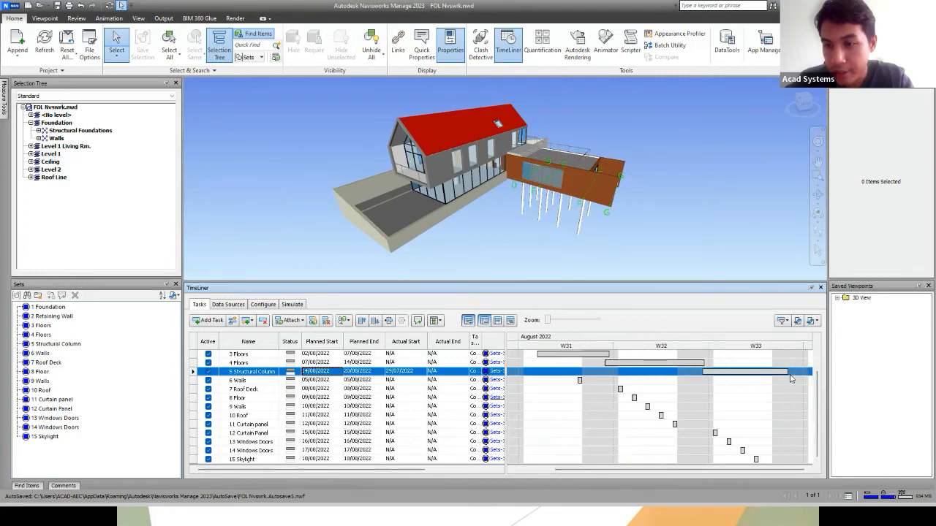
pyautogui.moveTo(793, 371)
pyautogui.mouseDown()
pyautogui.moveTo(801, 371)
pyautogui.moveTo(731, 371)
pyautogui.moveTo(792, 372)
pyautogui.mouseUp()
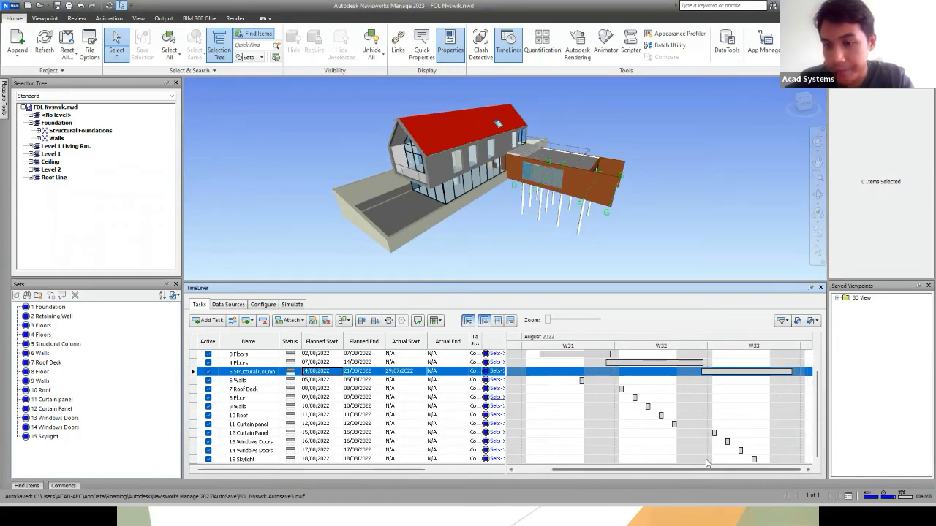
# Step: Reschedule the 6 Walls bar on the Gantt chart to run from 21/08/2022 to 28/08/2022
pyautogui.moveTo(658, 471); pyautogui.dragTo(661, 470)
pyautogui.moveTo(577, 379); pyautogui.dragTo(633, 381)
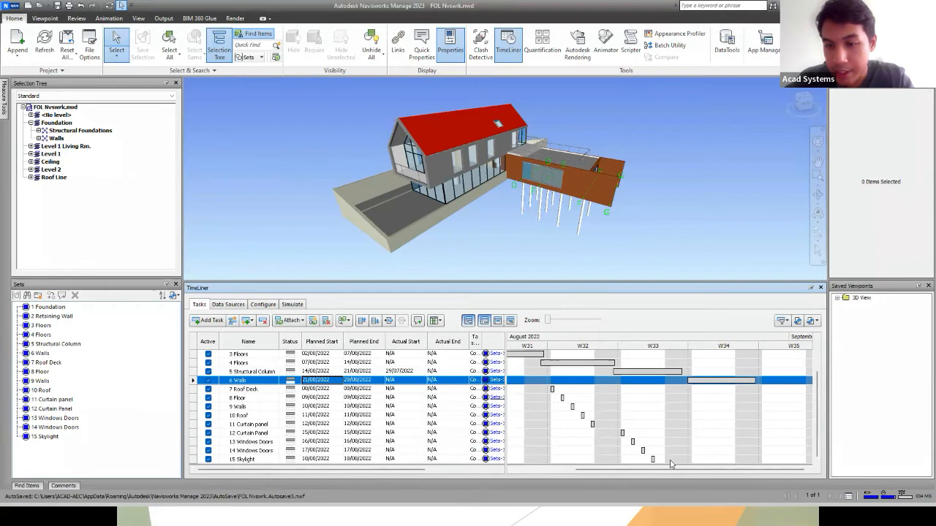
pyautogui.hscroll(-5, 658, 457)
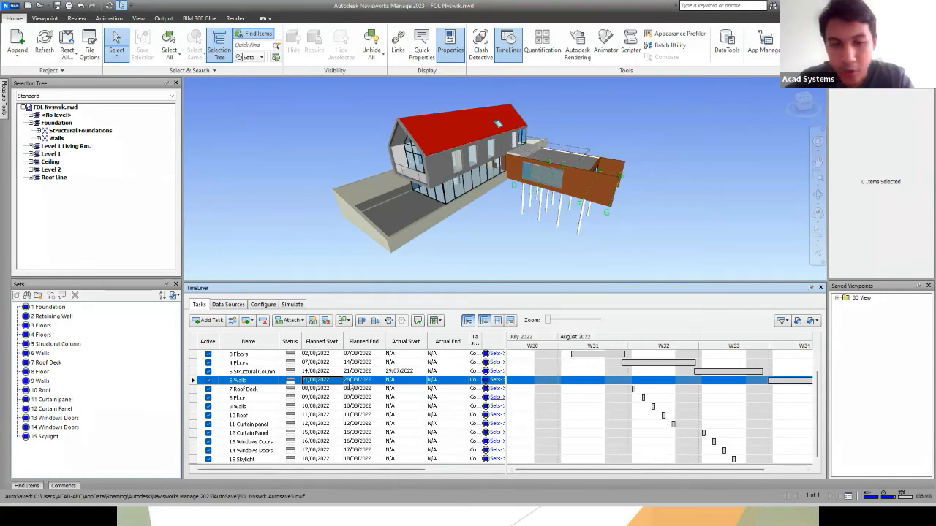
# Step: Set the 7 Roof Deck task's planned start to 15/08/2022 and its planned end to 21/08/2022
pyautogui.click(341, 390)
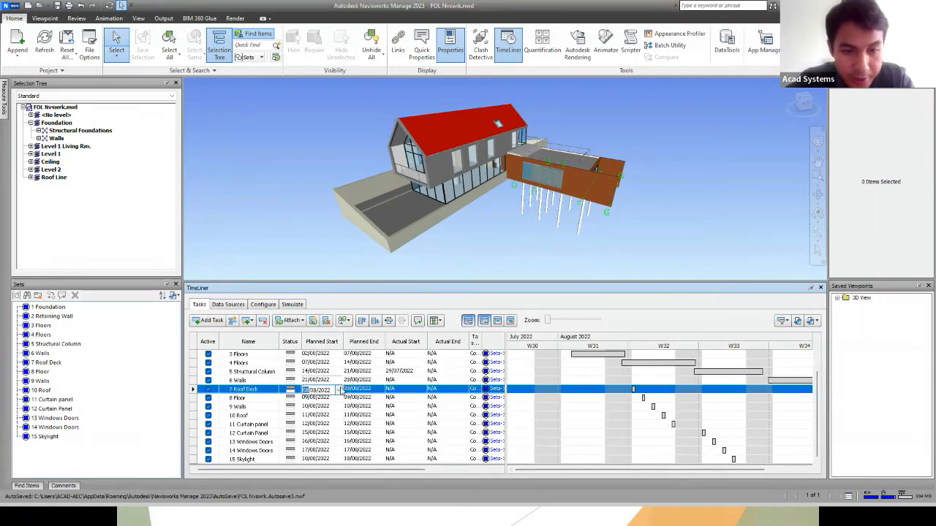
pyautogui.click(339, 390)
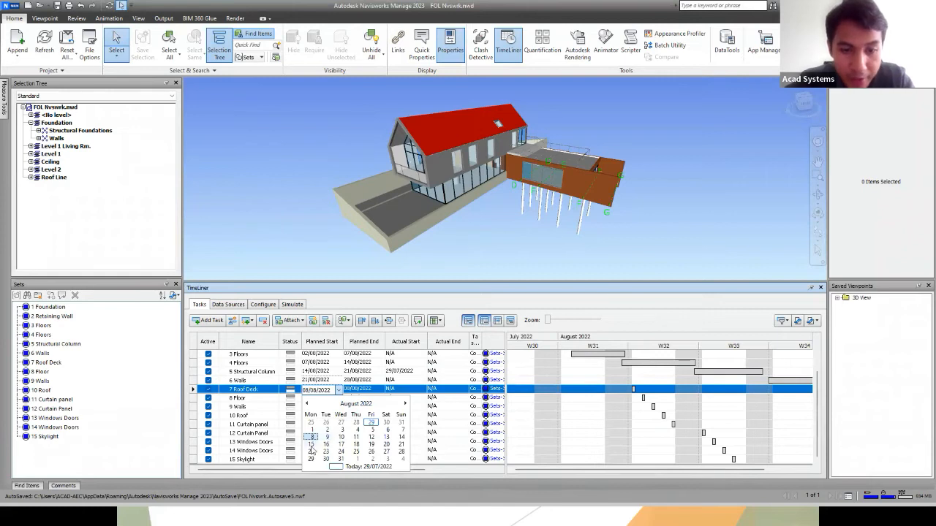
pyautogui.click(310, 445)
pyautogui.click(380, 390)
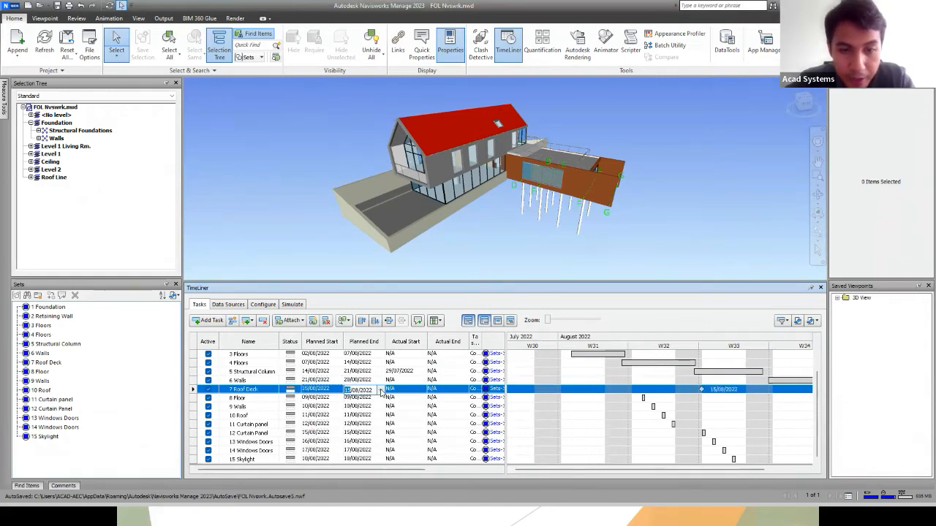
pyautogui.click(380, 390)
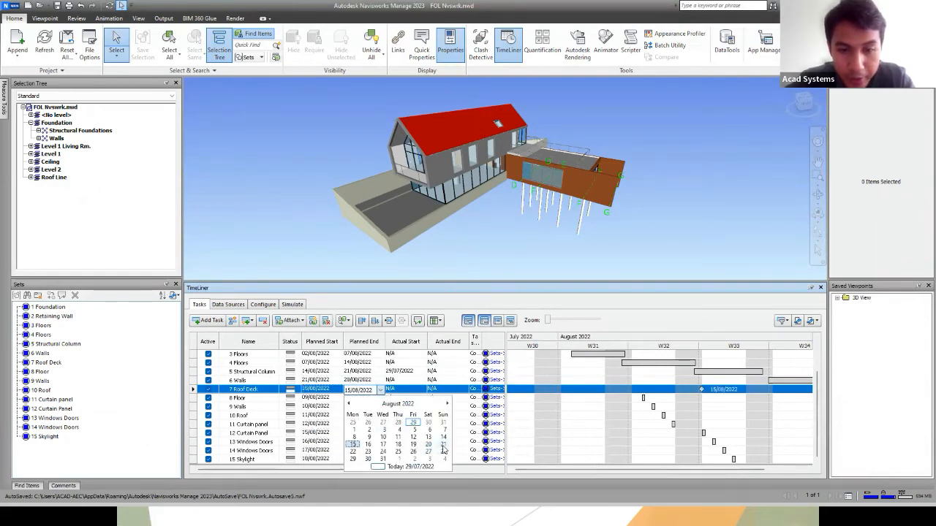
pyautogui.click(442, 451)
# Step: Set the 8 Floor task's planned start to 22/08/2022 and its planned end to 28/08/2022
pyautogui.click(338, 400)
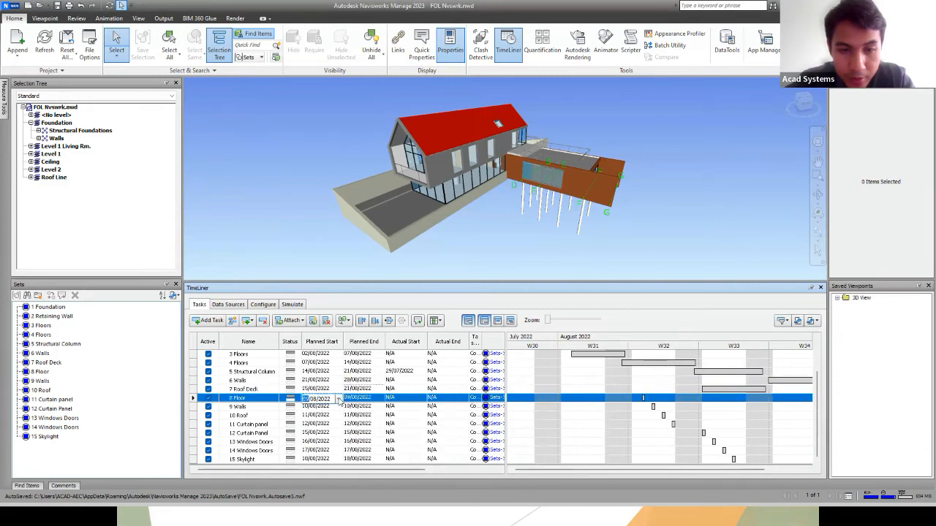
pyautogui.click(339, 399)
pyautogui.click(315, 459)
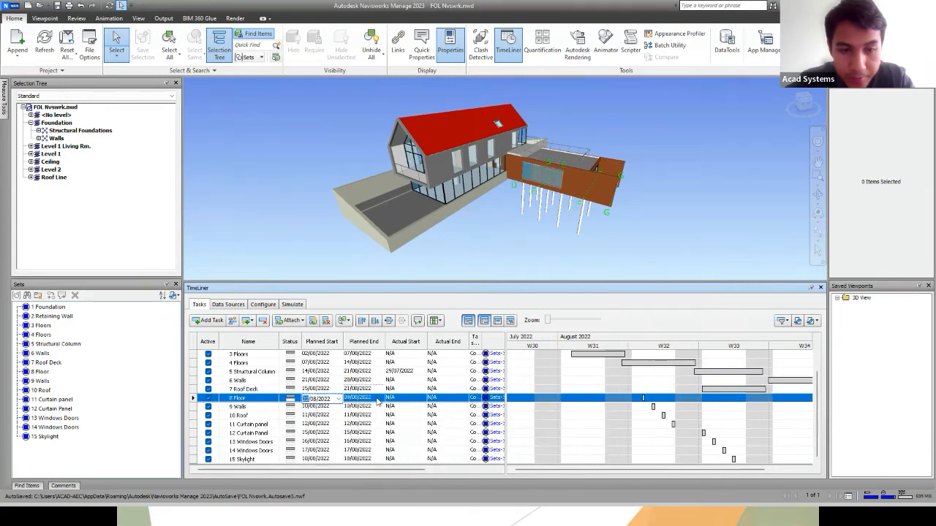
pyautogui.click(366, 400)
pyautogui.click(380, 399)
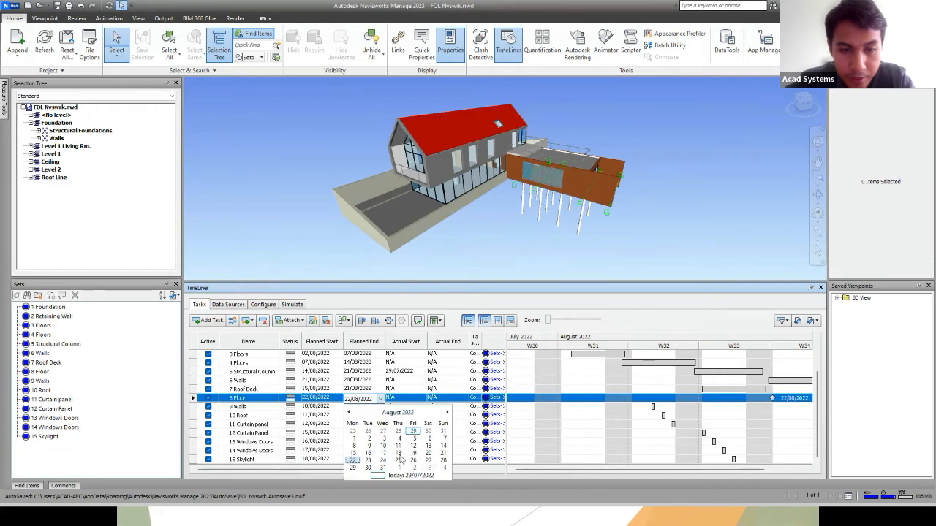
pyautogui.click(443, 460)
# Step: Set the 9 Walls task's planned start to 29/07/2022 and its planned end to 10/08/2022
pyautogui.click(338, 408)
pyautogui.click(339, 407)
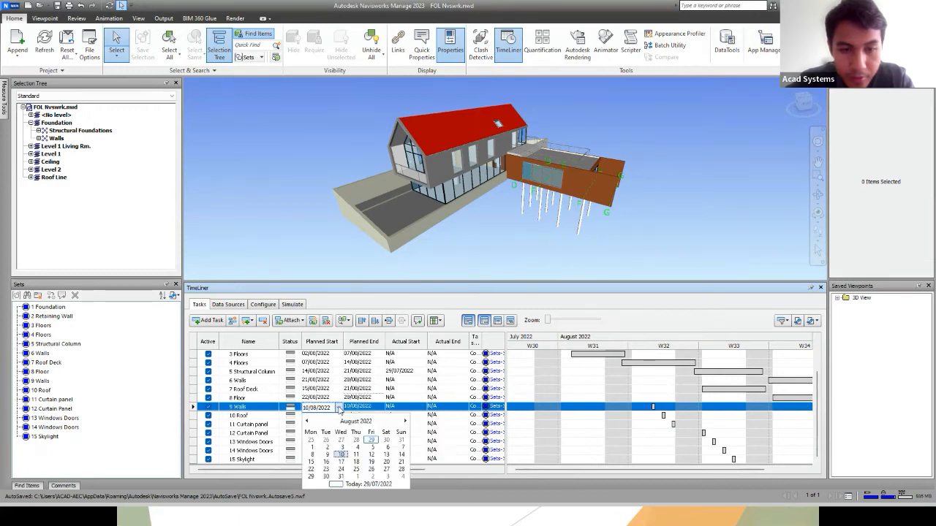
pyautogui.scroll(-1, 326, 464)
pyautogui.scroll(2, 326, 463)
pyautogui.click(326, 465)
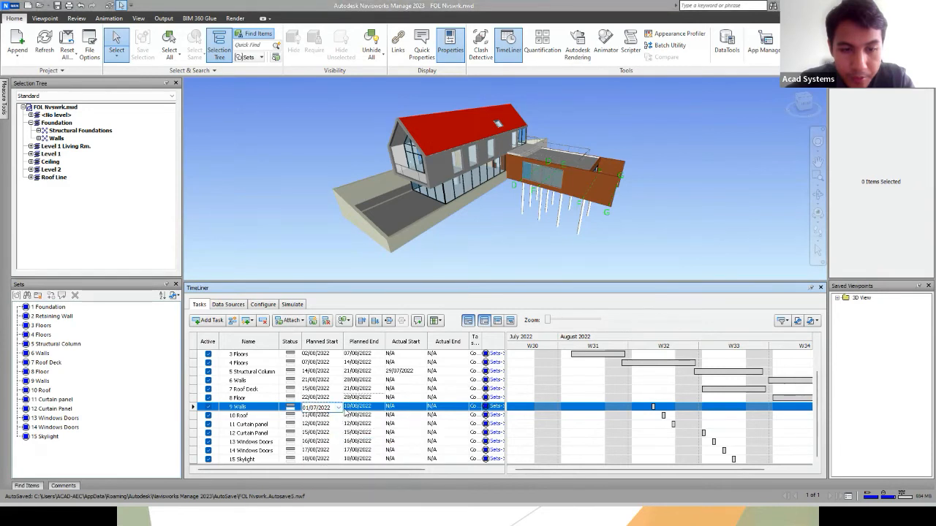
pyautogui.click(338, 407)
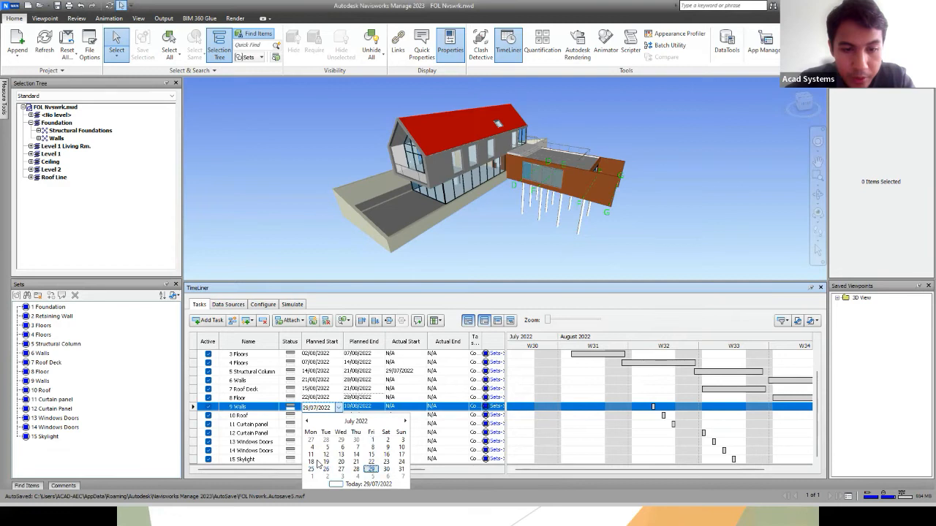
pyautogui.click(372, 468)
pyautogui.click(381, 408)
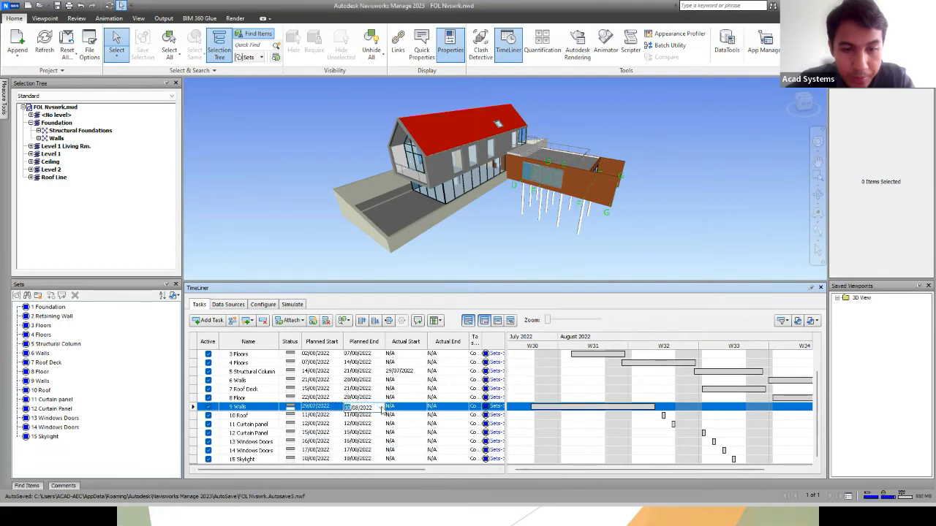
pyautogui.click(380, 407)
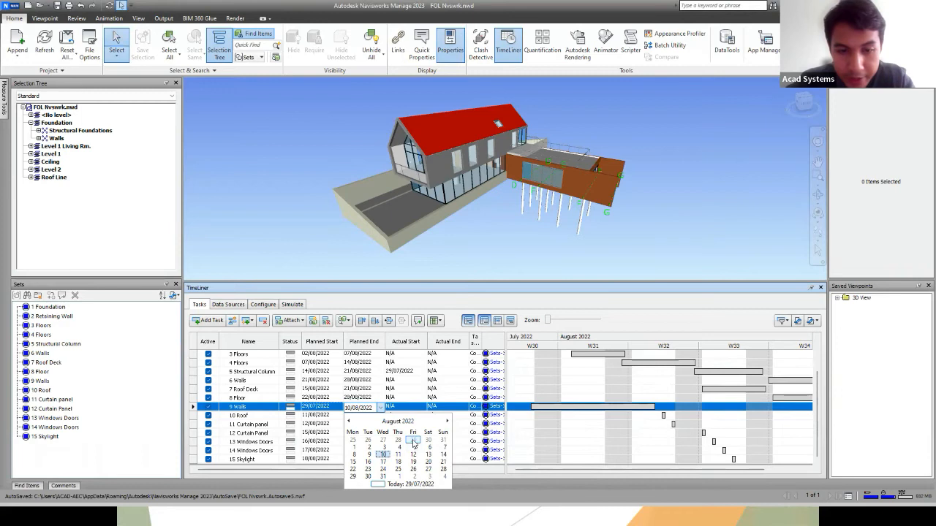
pyautogui.click(383, 454)
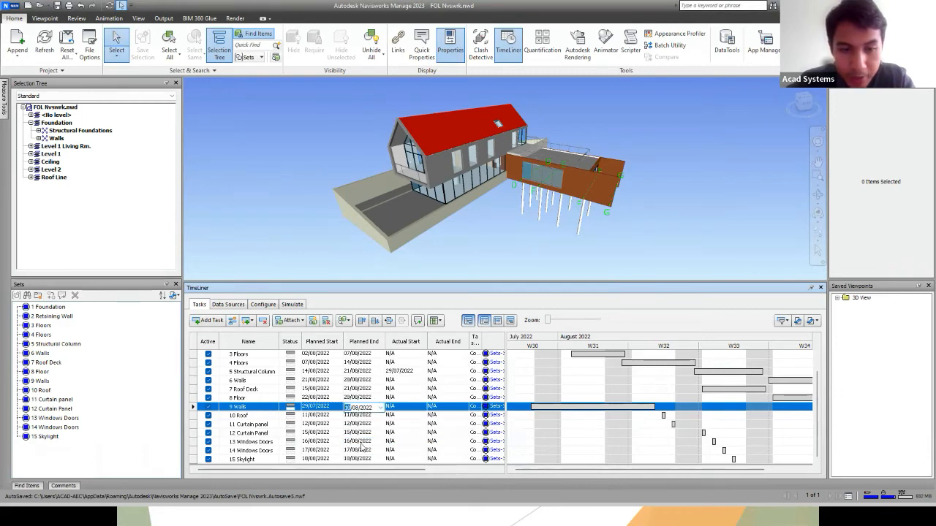
# Step: Set the 10 Roof task's planned end to 14/08/2022
pyautogui.click(339, 416)
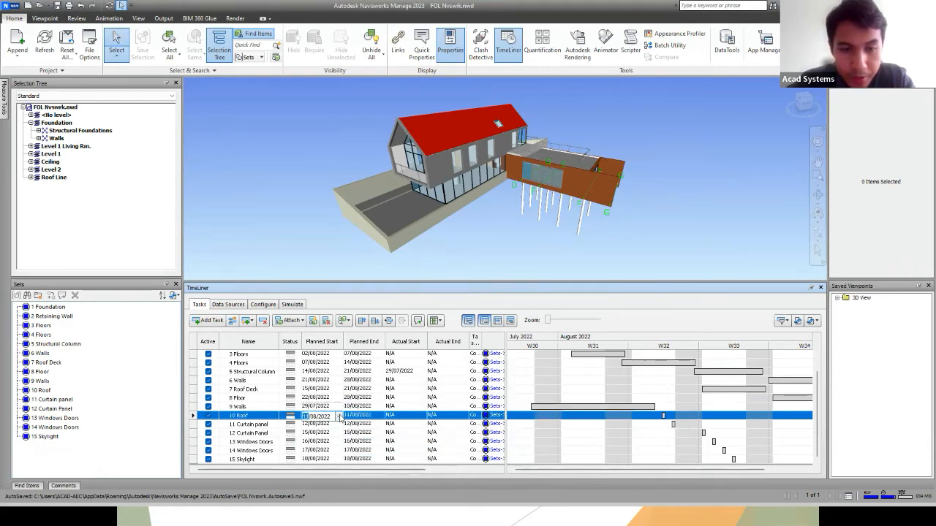
pyautogui.click(381, 416)
pyautogui.click(380, 416)
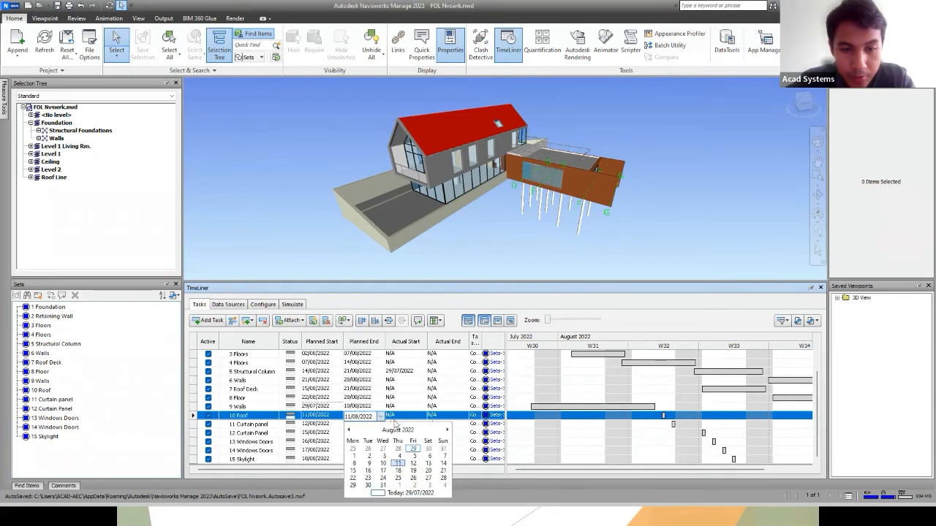
pyautogui.click(429, 463)
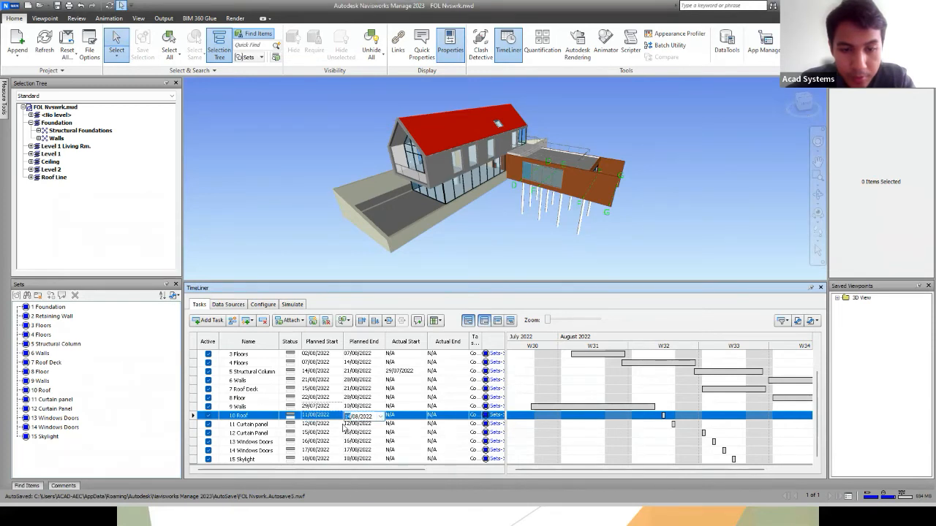
# Step: Set the 11 Curtain panel task's planned end to 21/08/2022
pyautogui.click(340, 424)
pyautogui.click(339, 426)
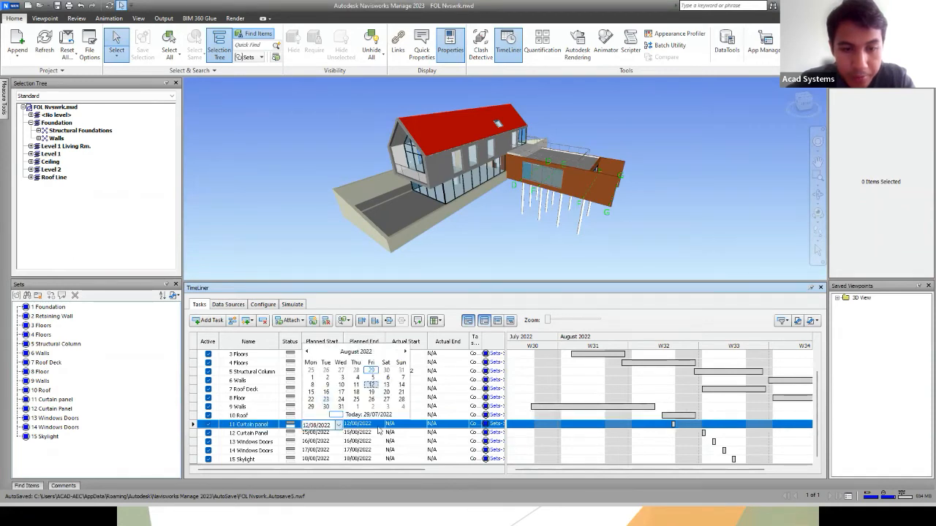
pyautogui.click(380, 428)
pyautogui.click(381, 426)
pyautogui.click(381, 427)
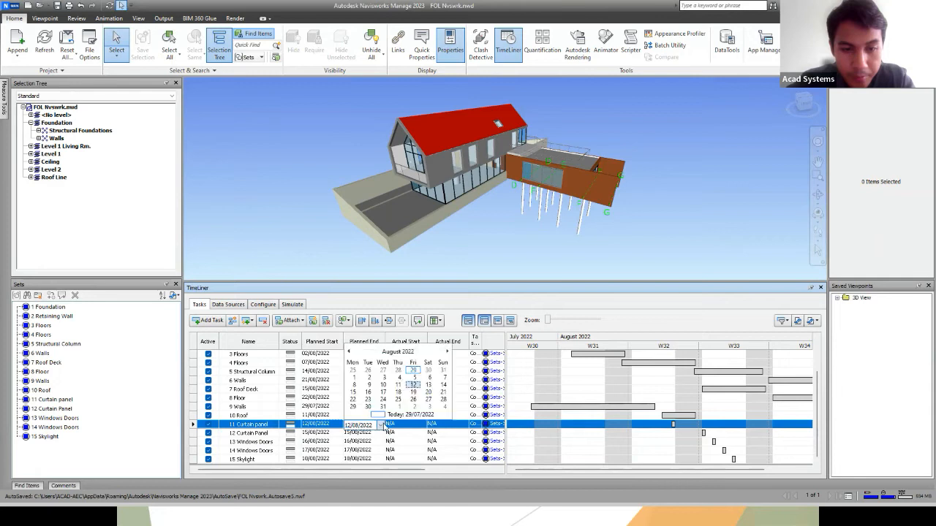
pyautogui.click(443, 392)
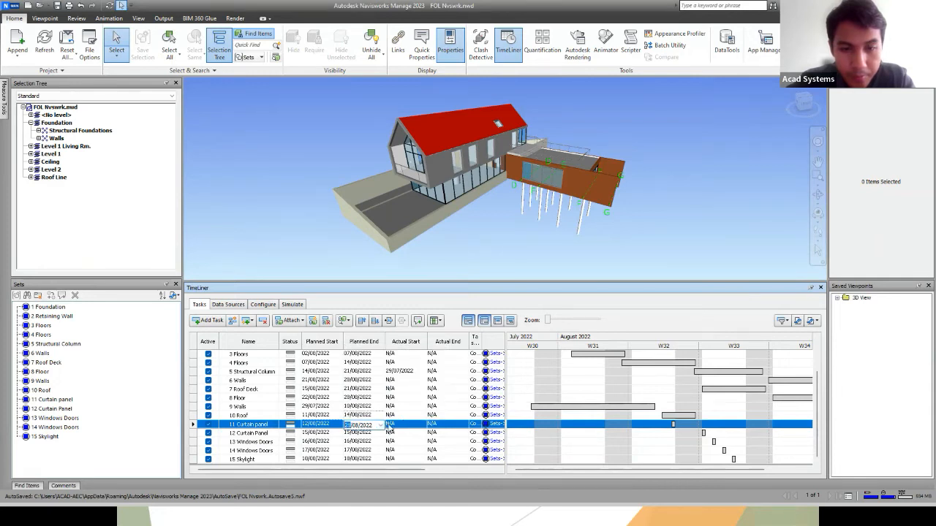
# Step: Set the 12 Curtain Panel task's planned start to 21/08/2022 and its planned end to 28/08/2022
pyautogui.click(333, 432)
pyautogui.click(338, 433)
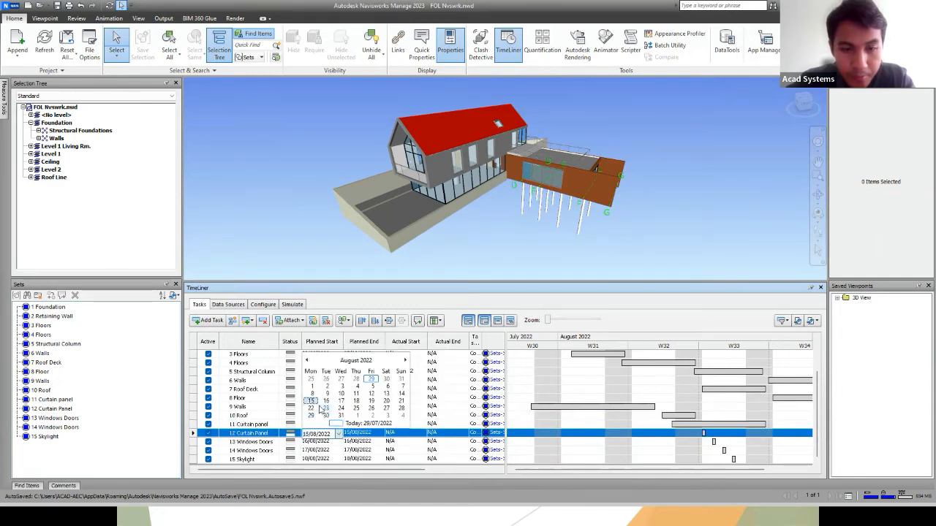
pyautogui.click(401, 401)
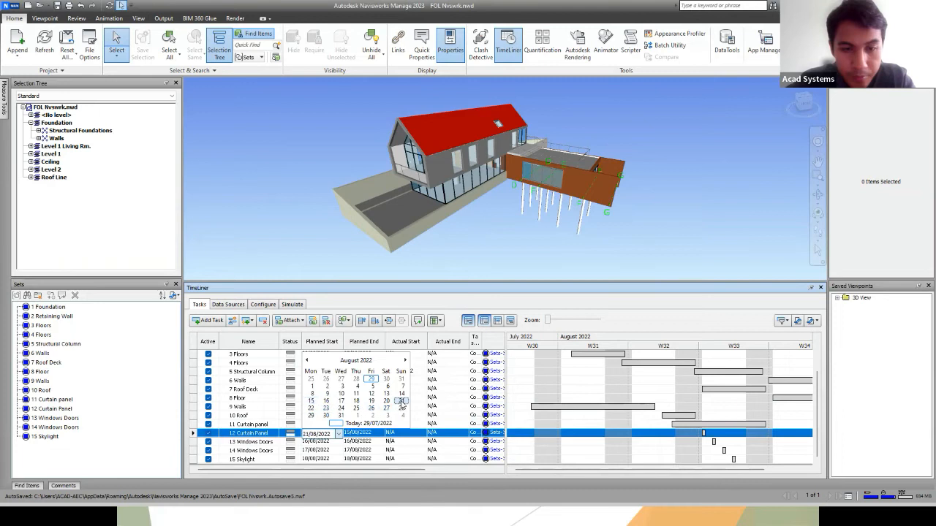
pyautogui.click(380, 434)
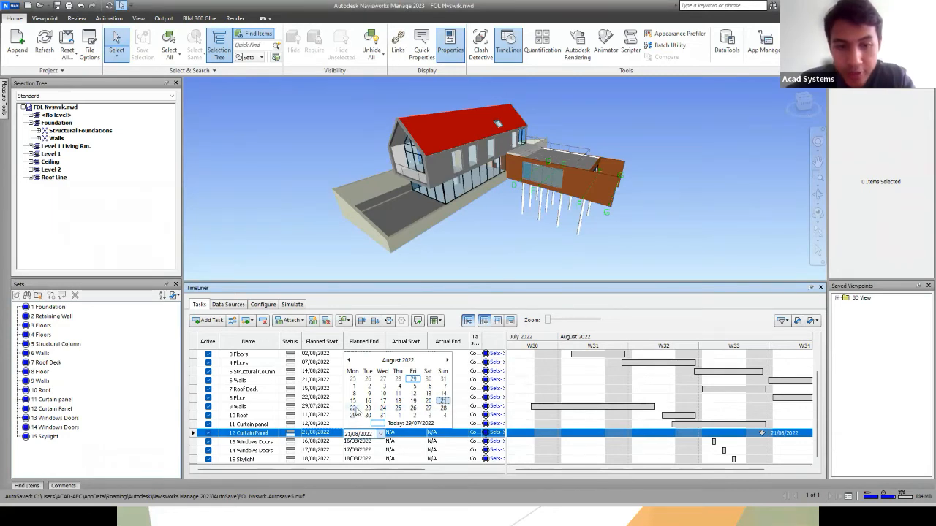
pyautogui.click(443, 409)
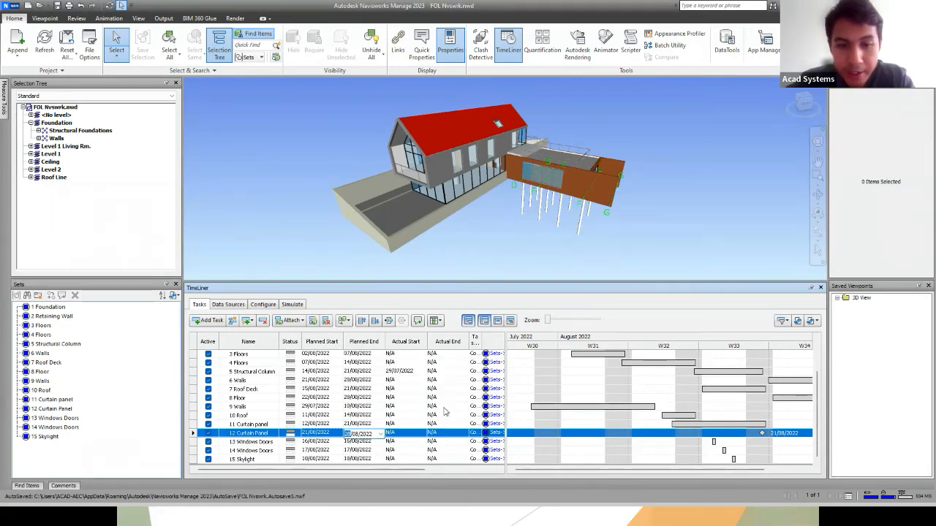
# Step: Set the 14 Windows Doors task's planned start to 22/08/2022 and its planned end to 28/08/2022
pyautogui.click(321, 441)
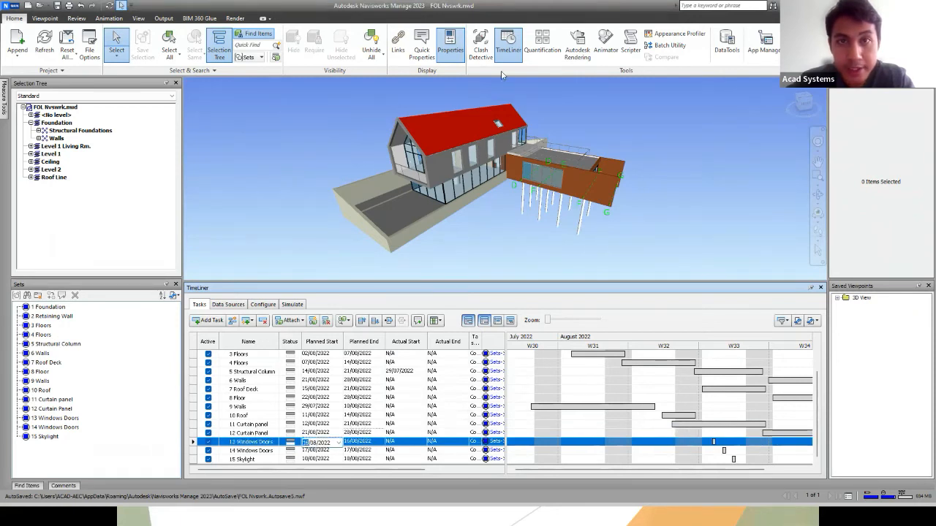
pyautogui.click(338, 451)
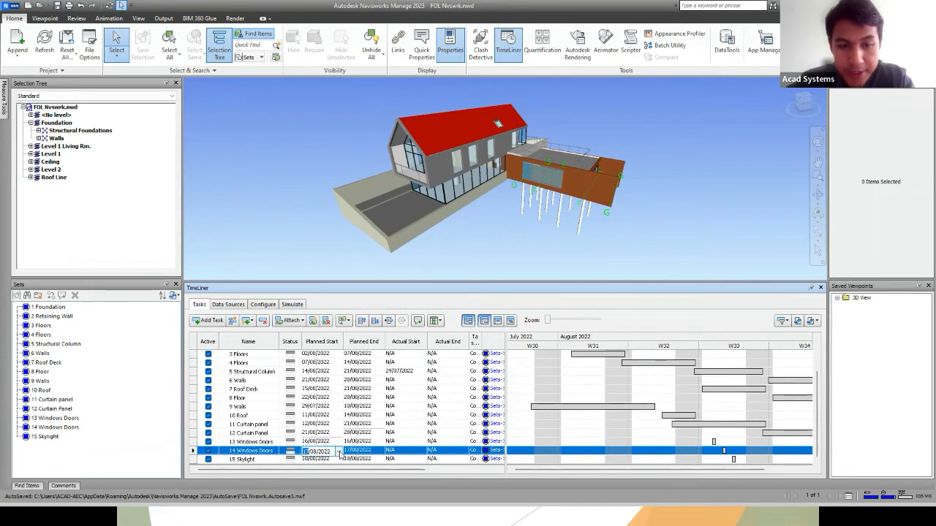
pyautogui.click(338, 451)
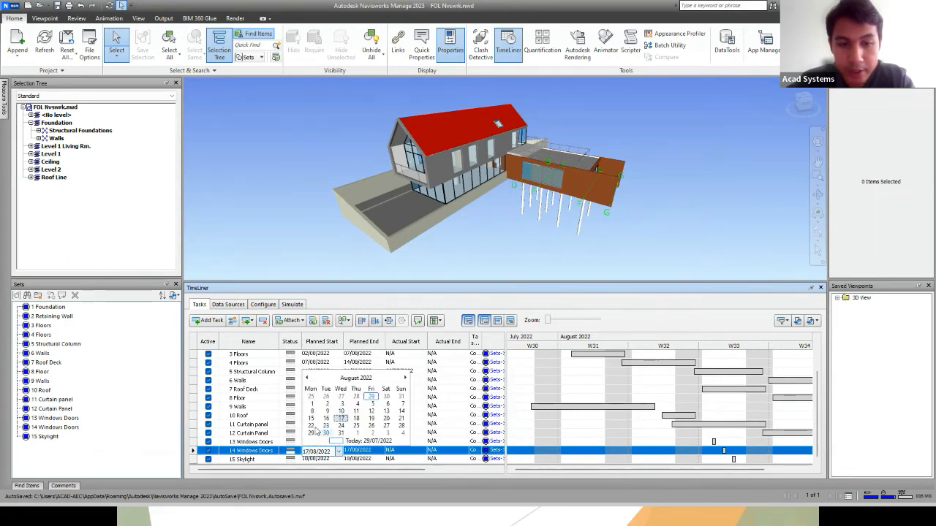
pyautogui.click(311, 426)
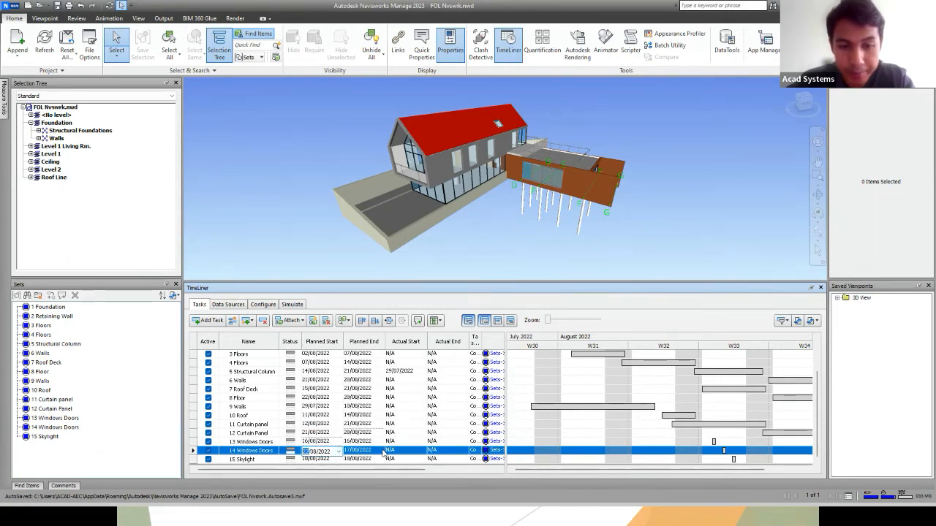
pyautogui.click(381, 452)
pyautogui.click(380, 451)
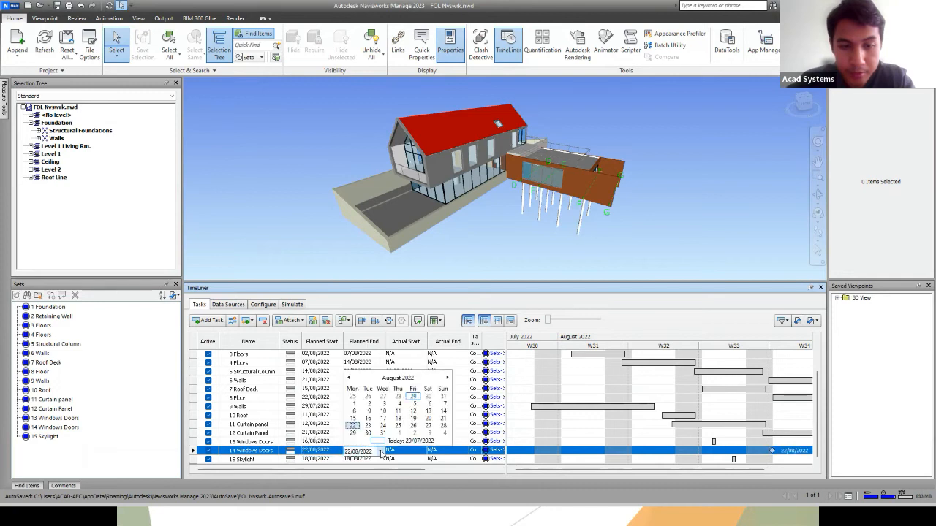
pyautogui.click(443, 428)
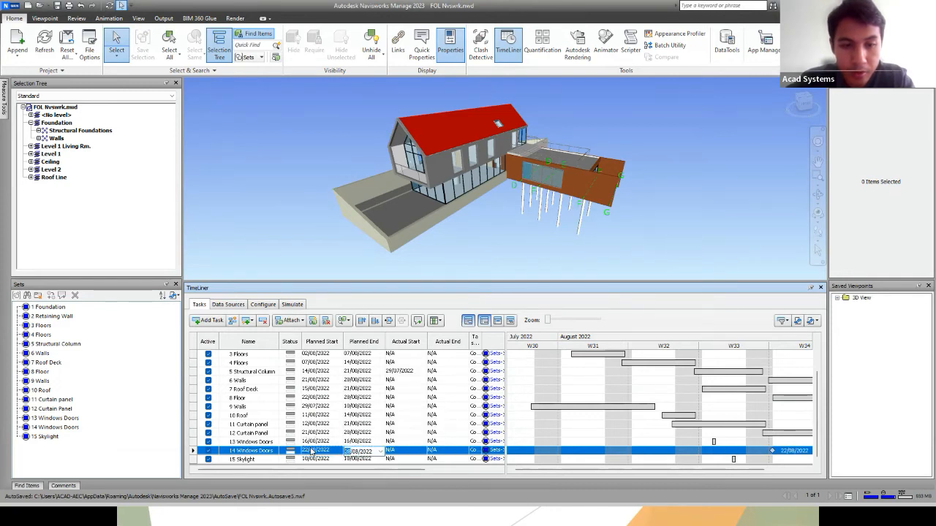
# Step: Set both the planned start and the planned end of the 15 Skylight task to 28/08/2022
pyautogui.click(338, 461)
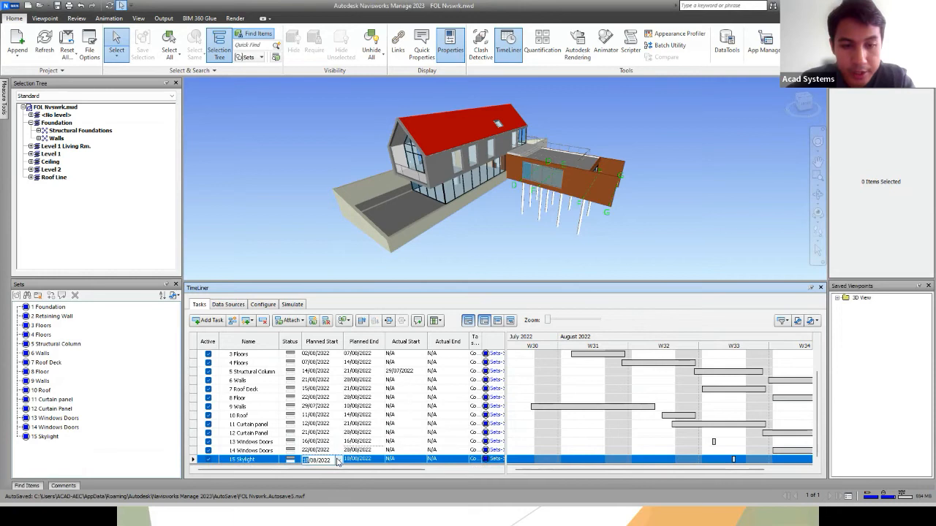
pyautogui.click(338, 460)
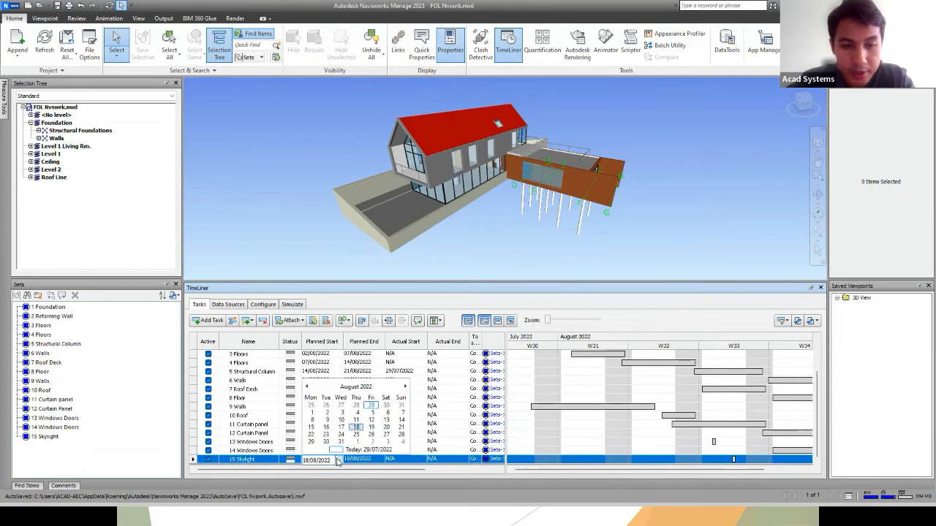
pyautogui.click(358, 429)
pyautogui.click(338, 461)
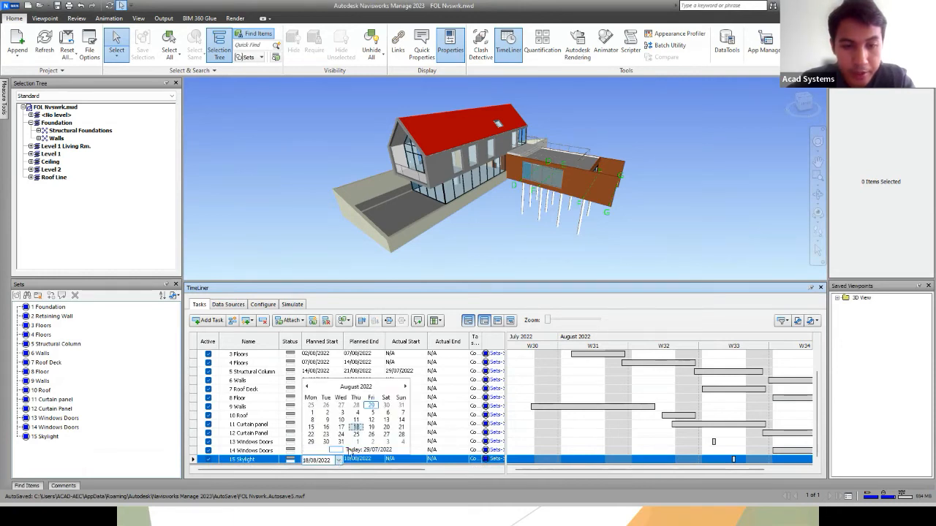
pyautogui.click(400, 435)
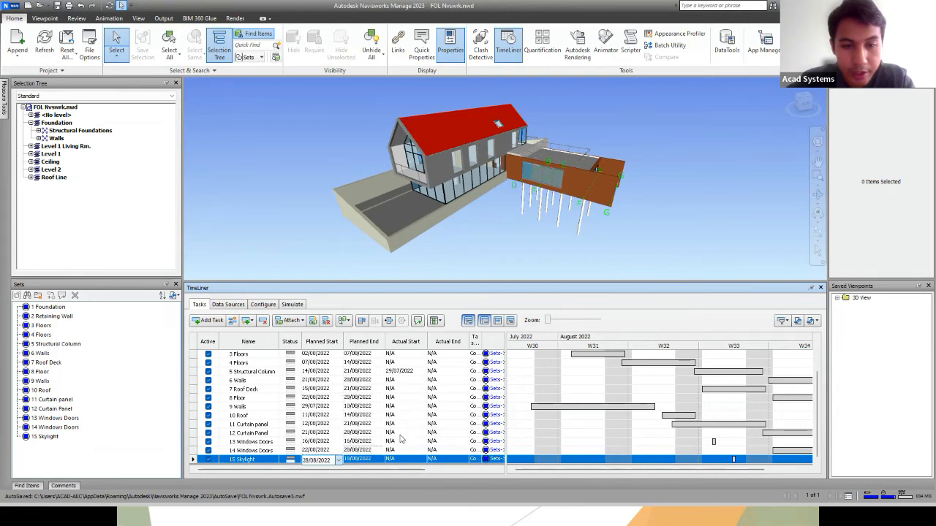
pyautogui.click(387, 459)
pyautogui.click(380, 461)
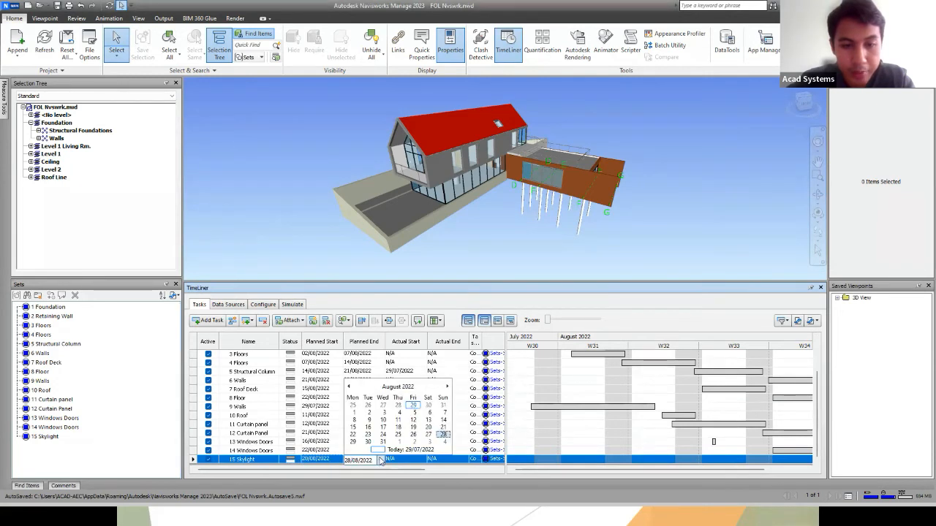
pyautogui.click(441, 434)
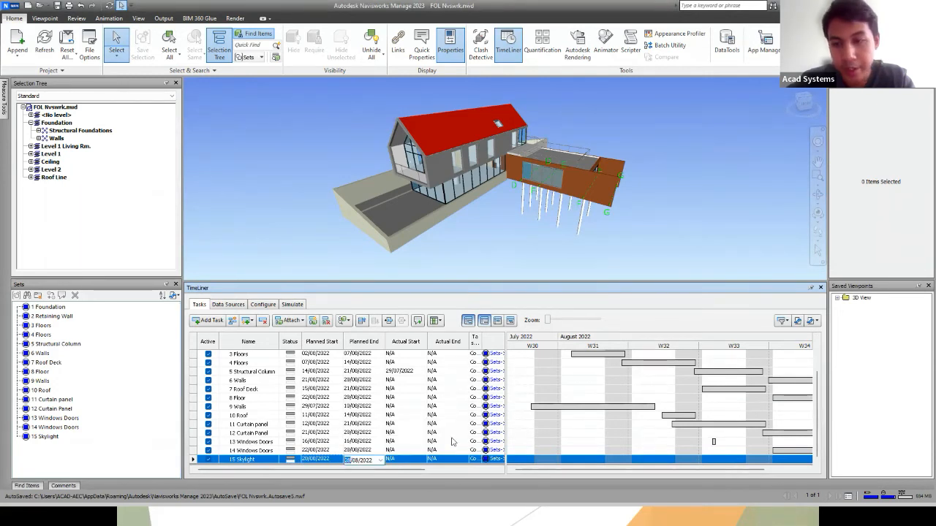
# Step: Review the planned date bars of all tasks in the Gantt chart through week 34 of August 2022
pyautogui.click(619, 464)
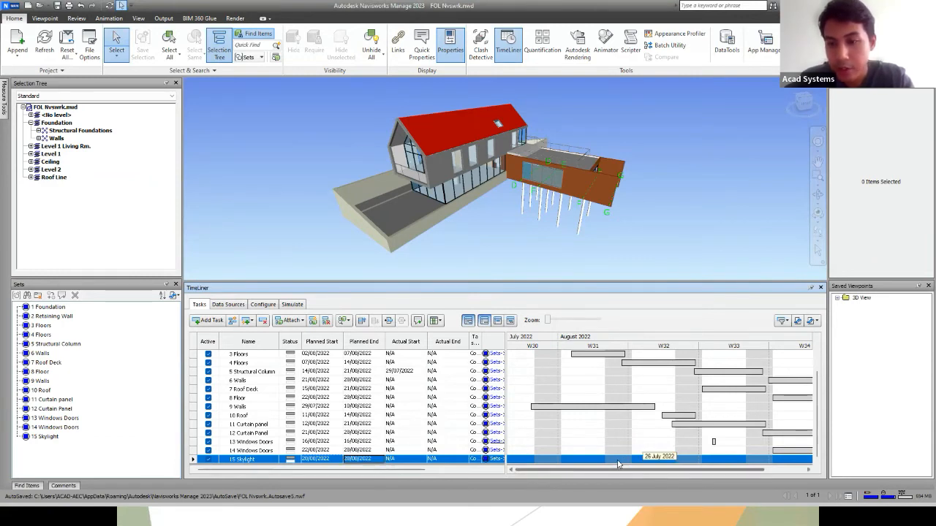
pyautogui.hscroll(5, 619, 464)
pyautogui.moveTo(619, 464); pyautogui.dragTo(685, 462)
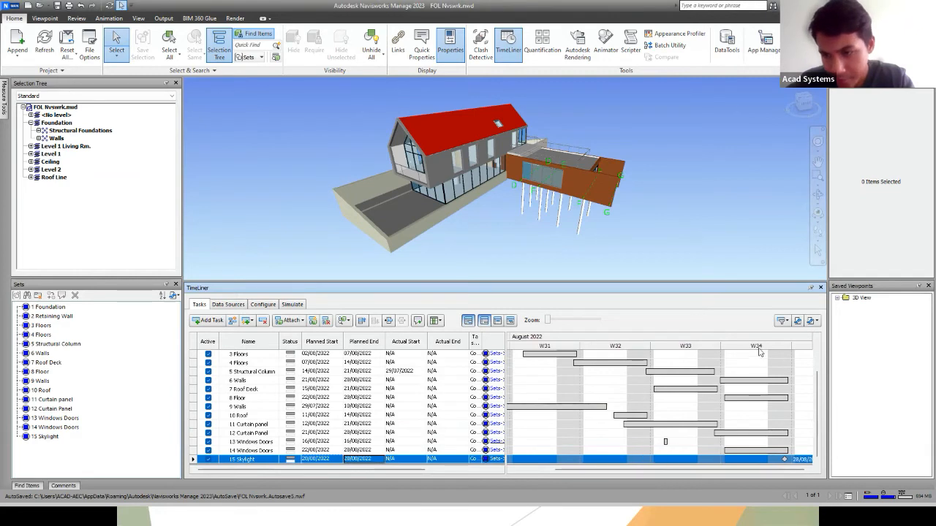
pyautogui.moveTo(814, 389); pyautogui.dragTo(815, 380)
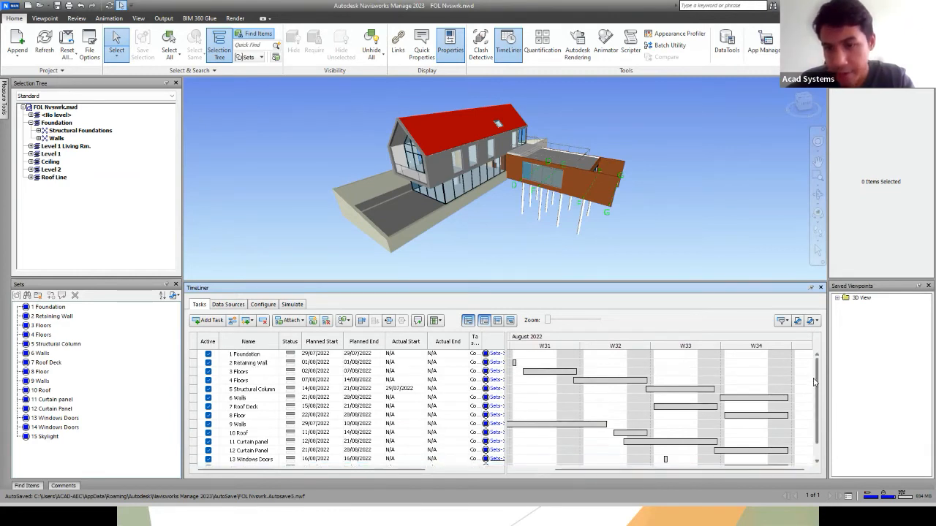
pyautogui.scroll(-1, 700, 402)
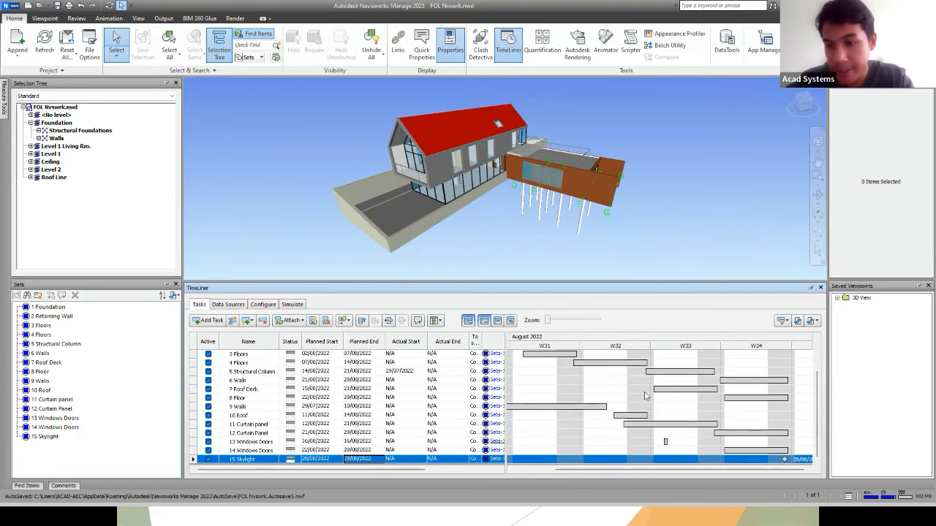
pyautogui.scroll(1, 506, 420)
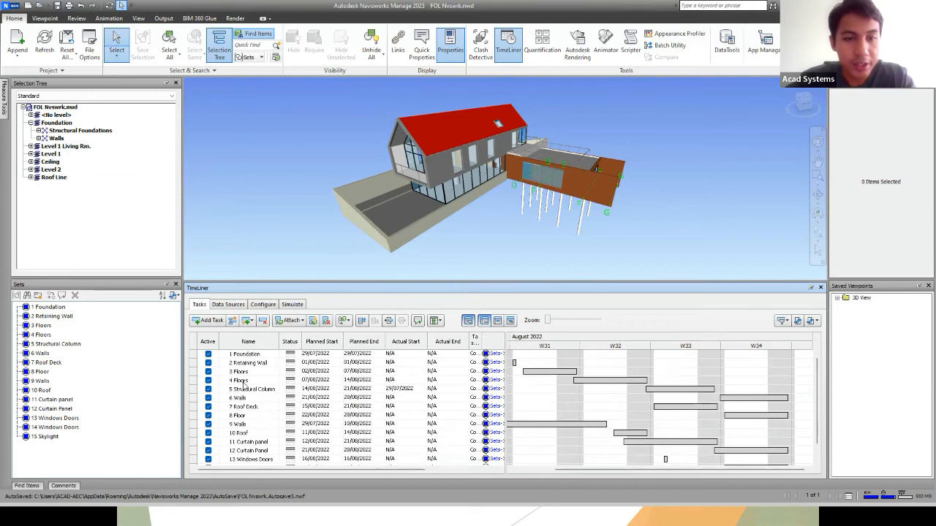
# Step: Highlight the 9 Walls set in the model and review TimeLiner's data sources and task type configuration
pyautogui.click(149, 382)
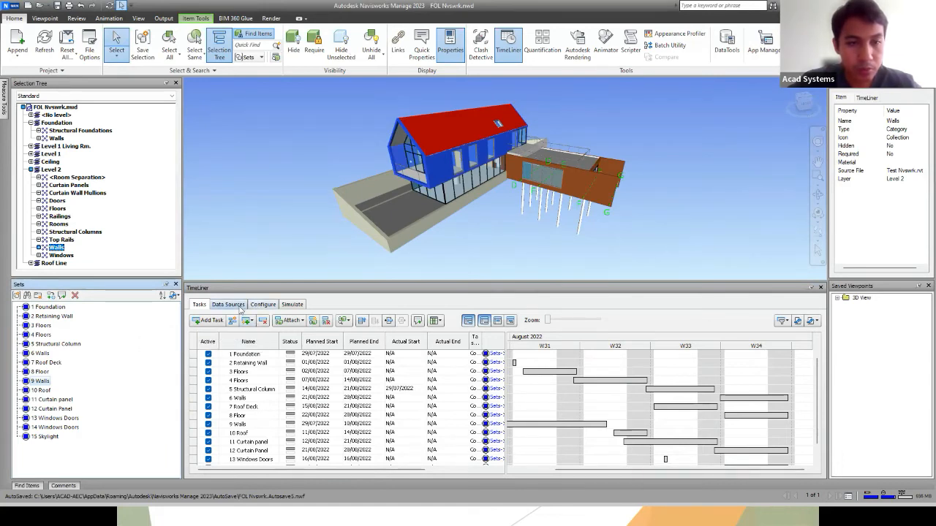
pyautogui.click(228, 305)
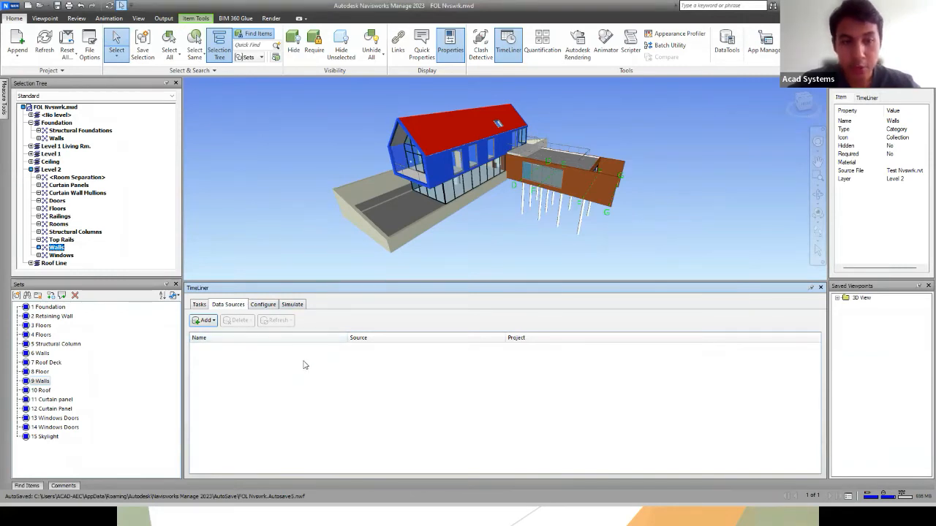
pyautogui.click(198, 305)
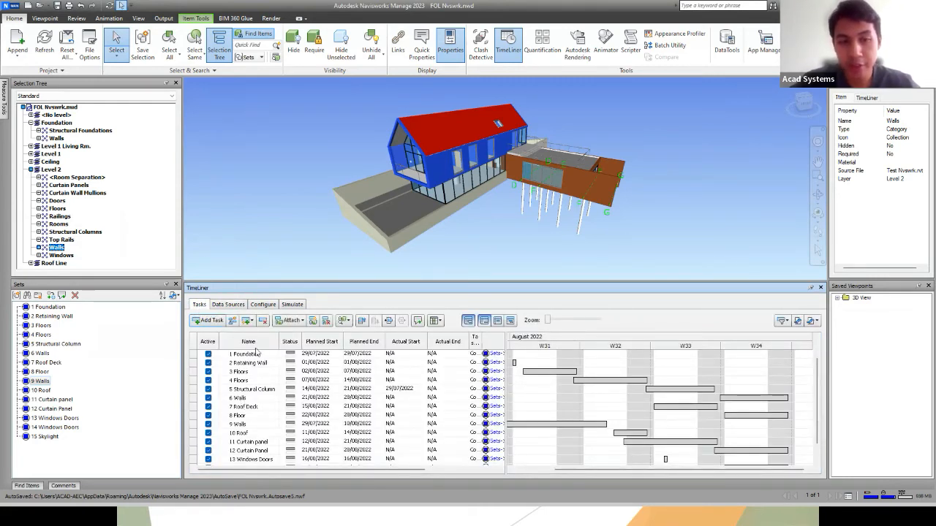
pyautogui.click(226, 306)
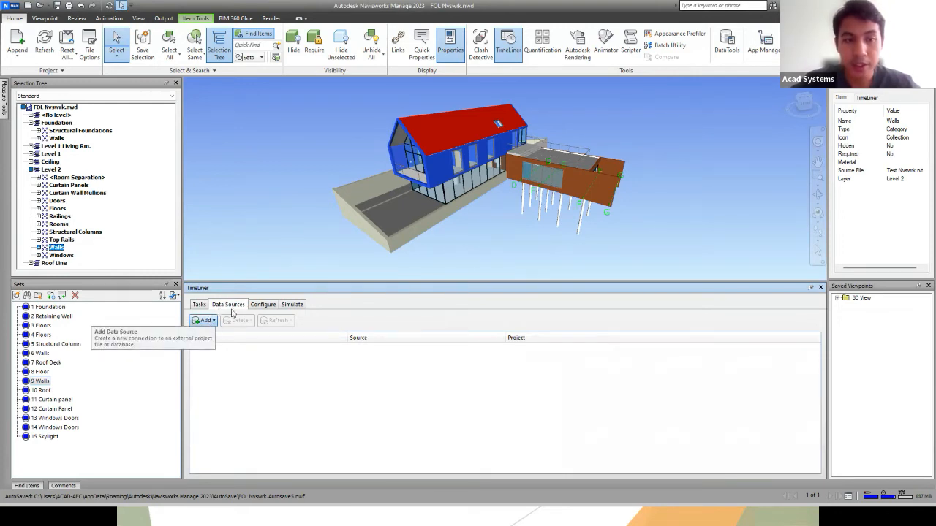
pyautogui.click(265, 305)
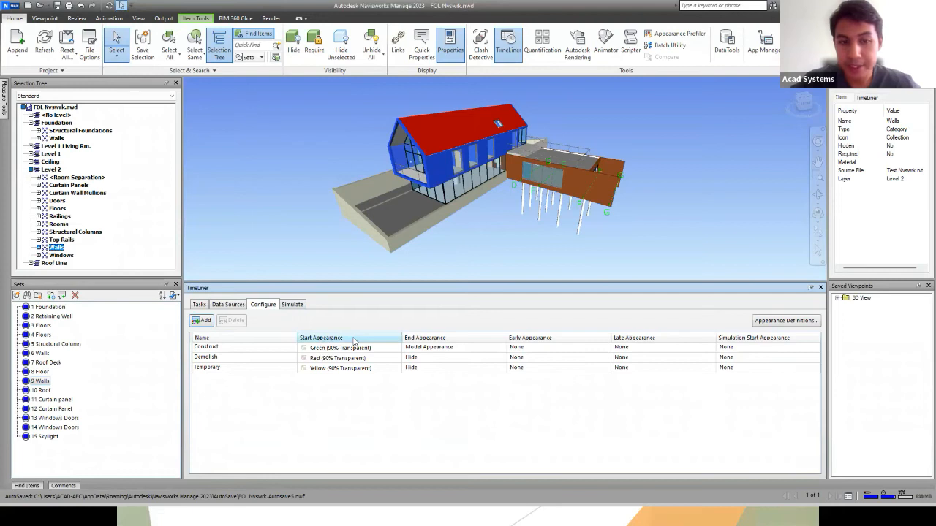
pyautogui.click(204, 306)
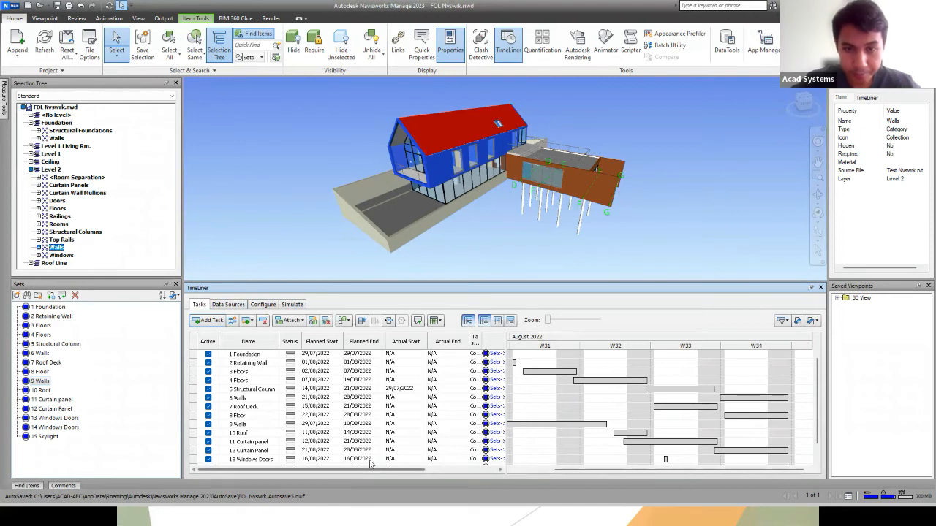
# Step: Widen the task list's Task Type column and inspect the task types available for the 1 Foundation task
pyautogui.moveTo(371, 464); pyautogui.dragTo(408, 465)
pyautogui.click(432, 363)
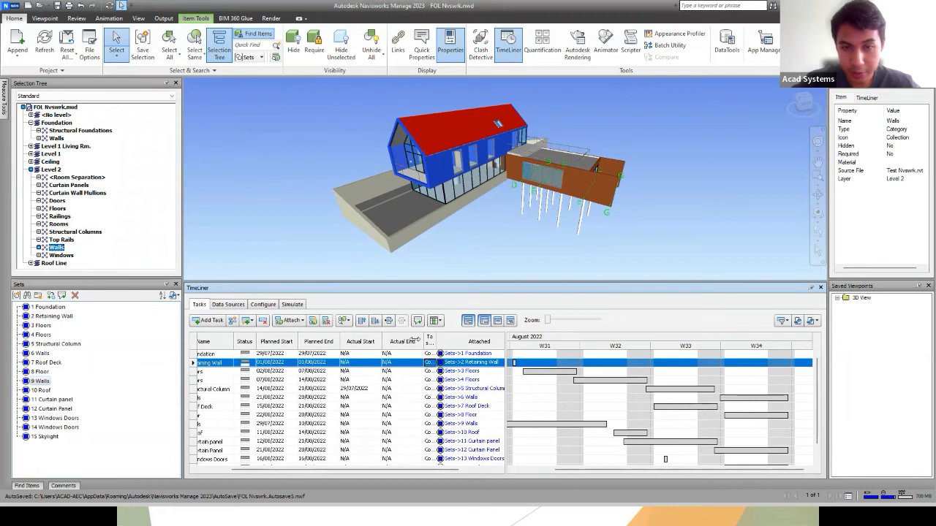
pyautogui.moveTo(422, 341)
pyautogui.mouseDown()
pyautogui.moveTo(414, 343)
pyautogui.moveTo(424, 343)
pyautogui.mouseUp()
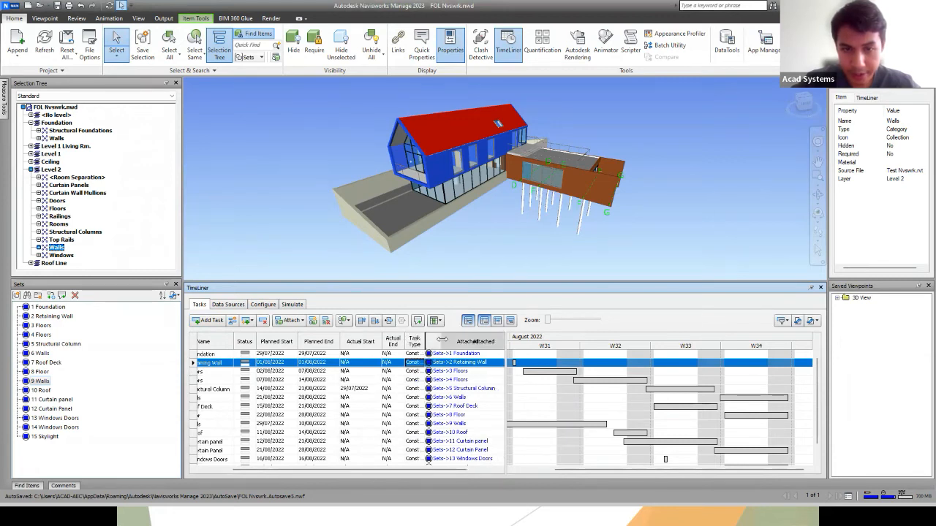
pyautogui.click(422, 355)
pyautogui.click(422, 355)
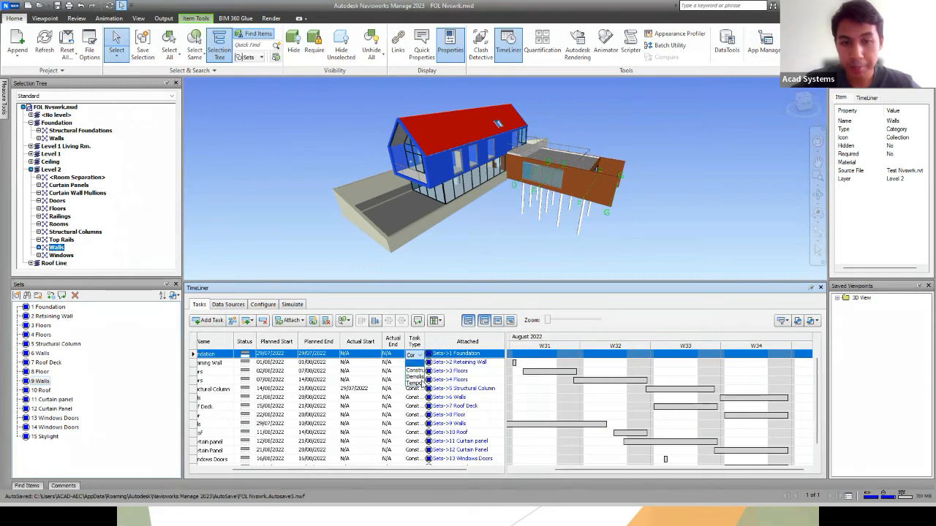
pyautogui.click(435, 303)
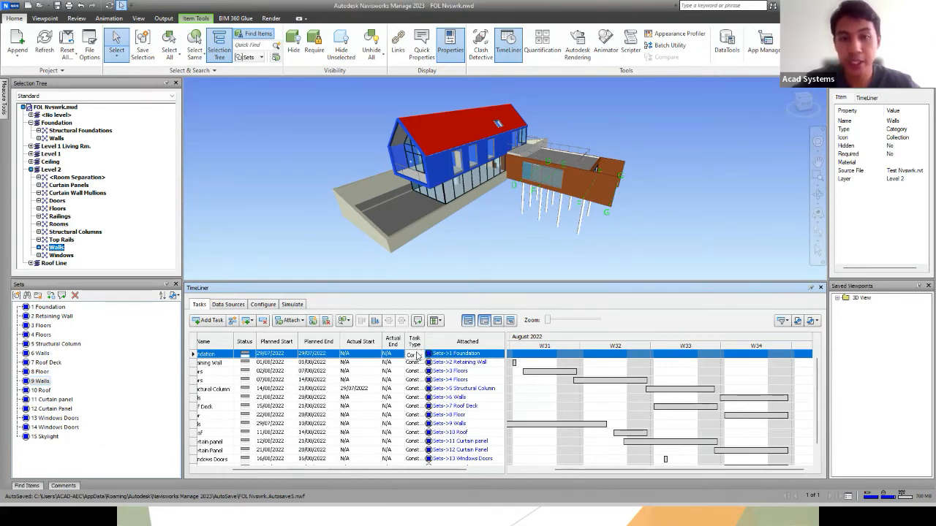
# Step: Set the Construct task type's start appearance to Green (90% Transparent) and clear the model selection
pyautogui.click(264, 305)
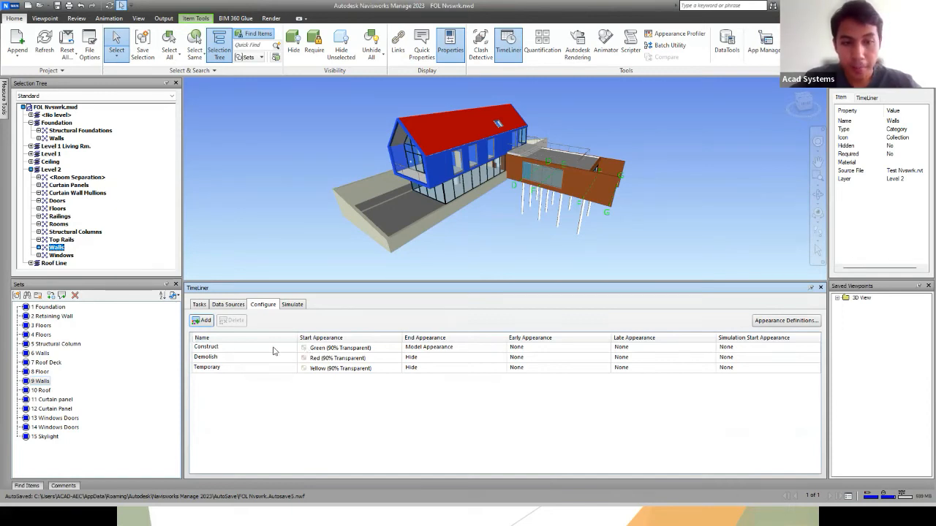
pyautogui.click(319, 349)
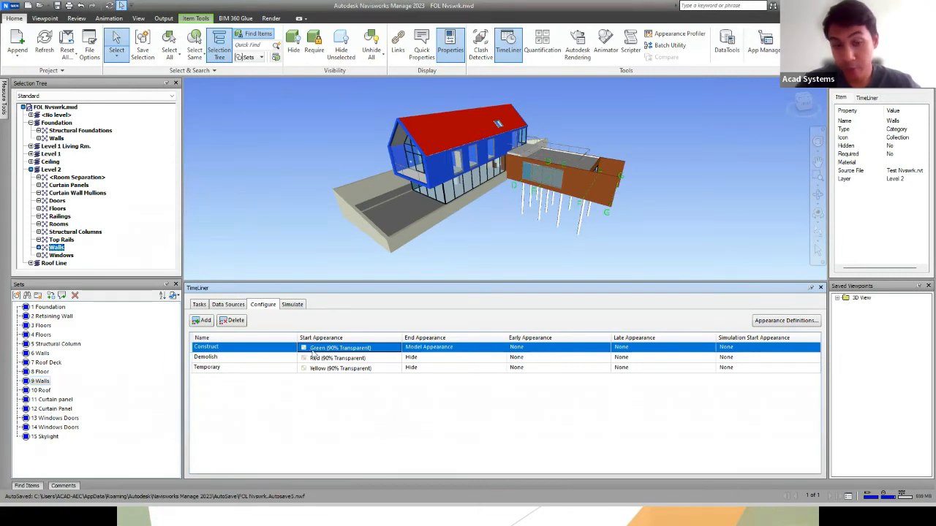
pyautogui.click(314, 353)
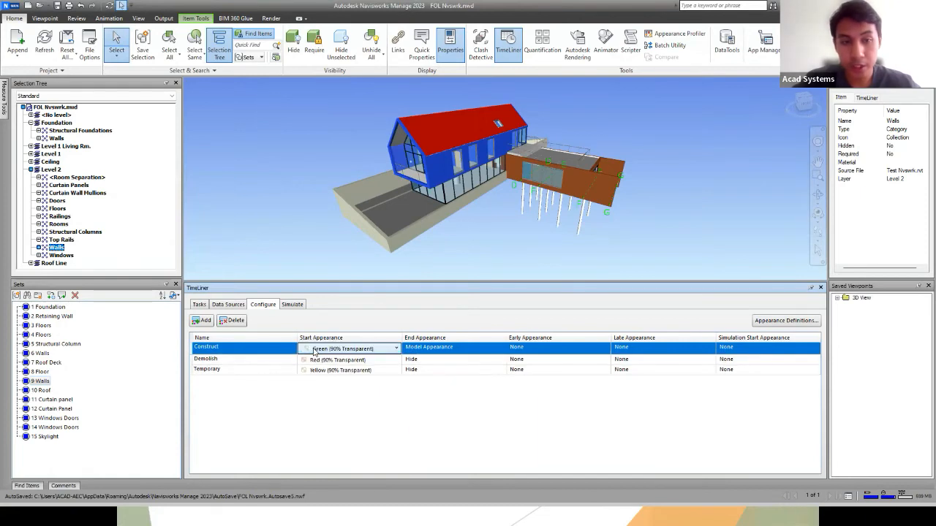
pyautogui.click(314, 352)
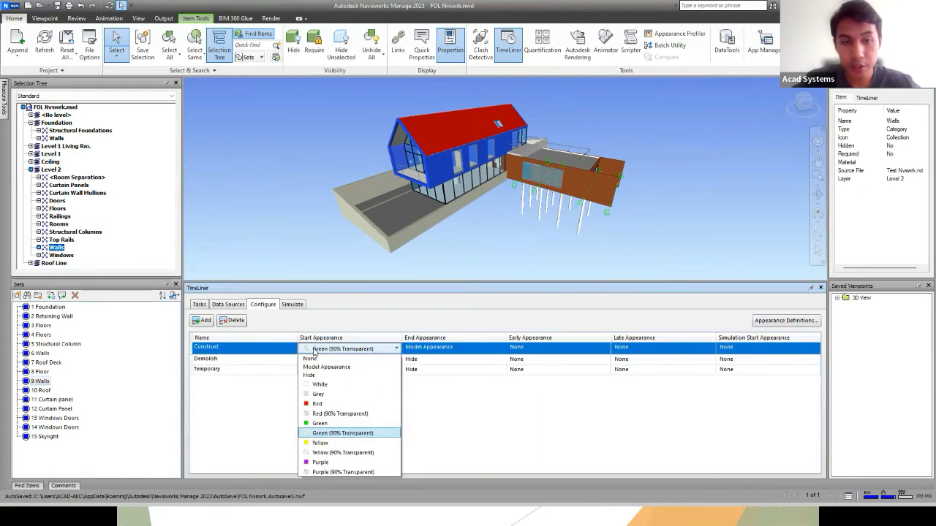
pyautogui.click(336, 432)
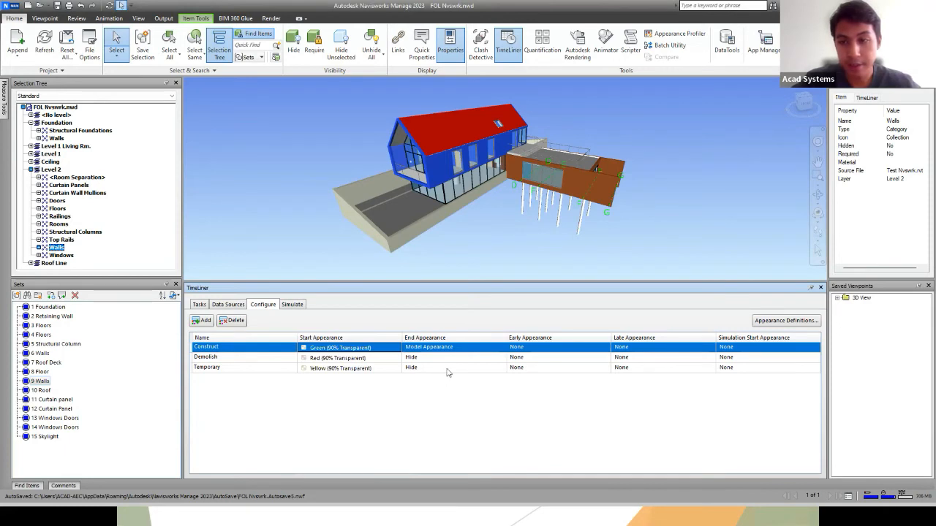
pyautogui.click(414, 346)
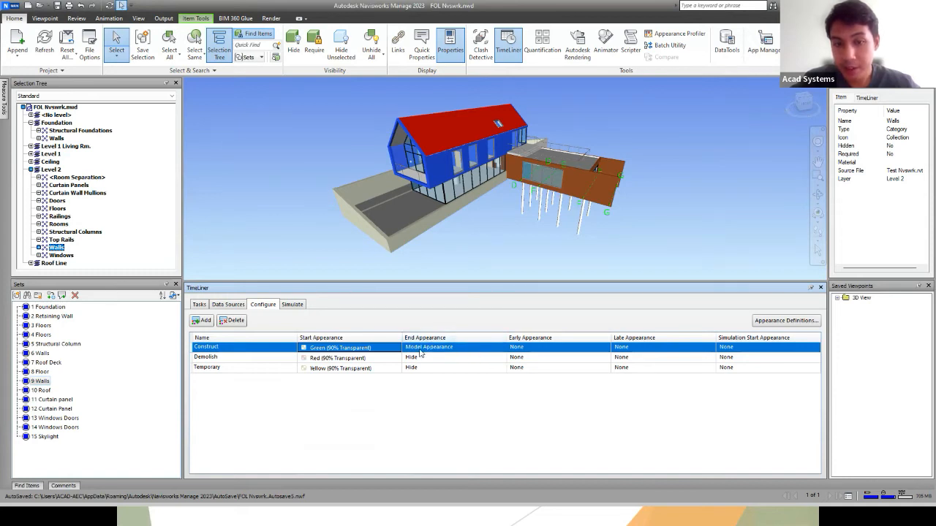
pyautogui.click(488, 220)
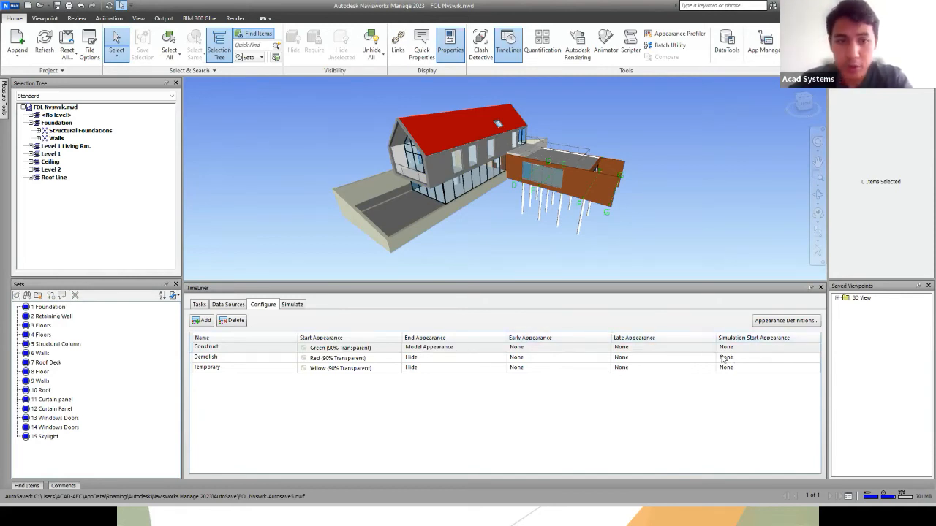
# Step: Delete the 9 Walls task from the simulation and check the remaining tasks in the task list
pyautogui.click(294, 305)
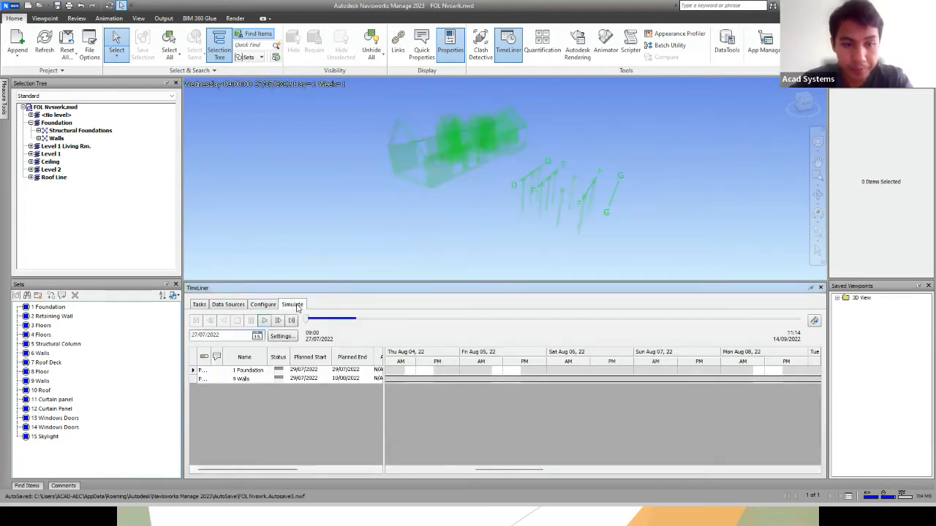
pyautogui.click(206, 380)
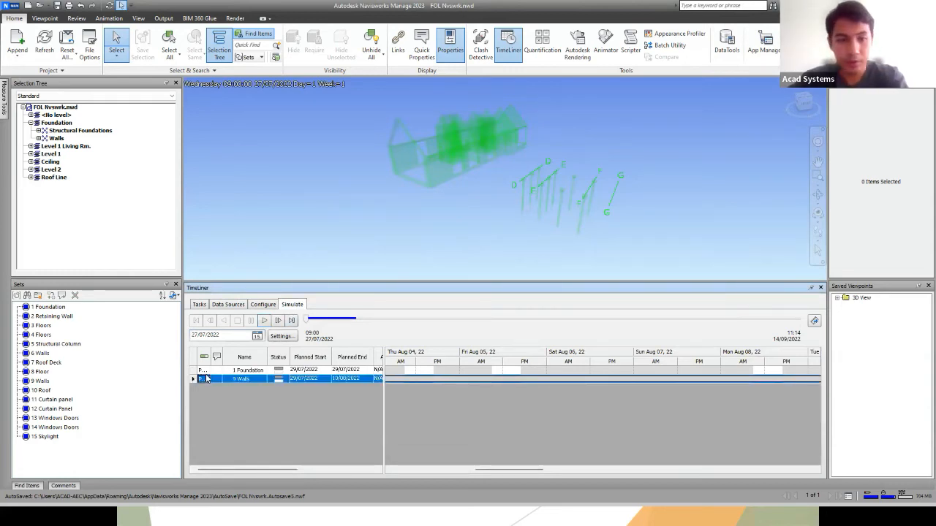
pyautogui.press('Delete')
pyautogui.press('Delete')
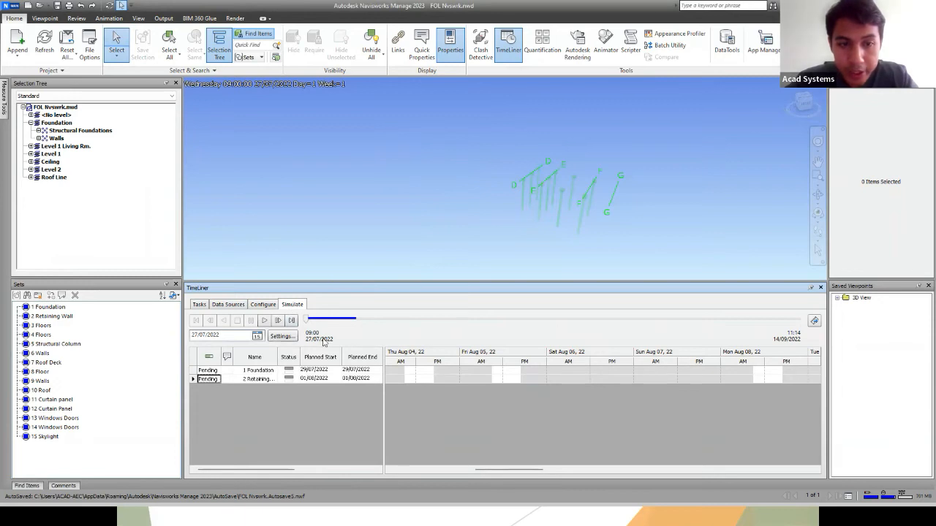
pyautogui.scroll(3, 752, 168)
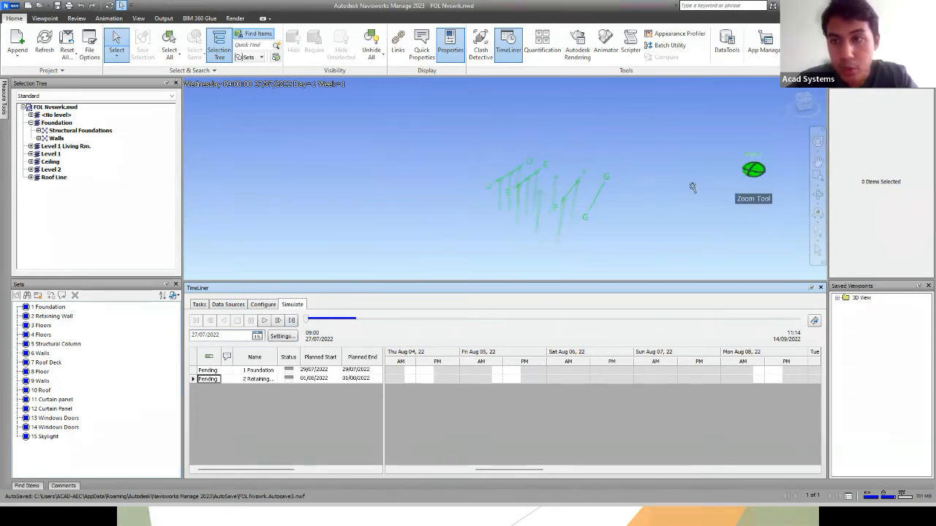
pyautogui.click(199, 304)
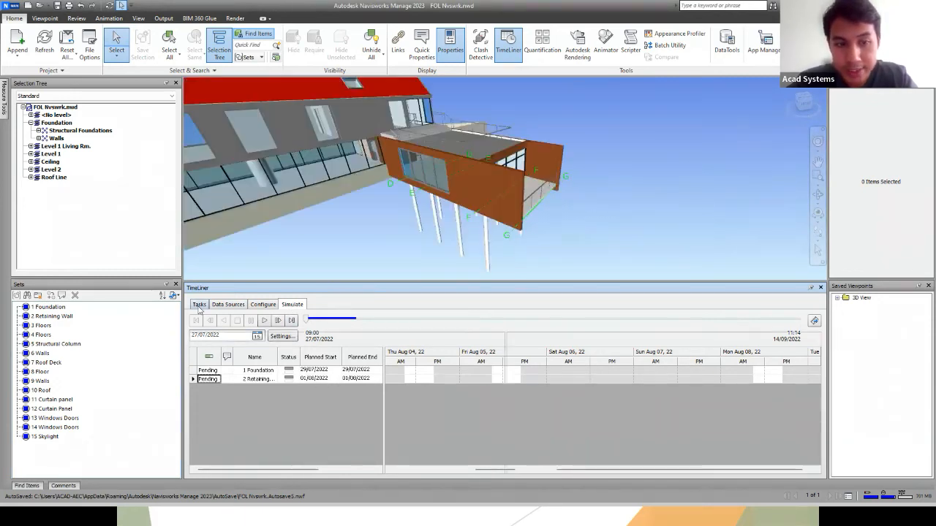
pyautogui.moveTo(431, 470); pyautogui.dragTo(393, 470)
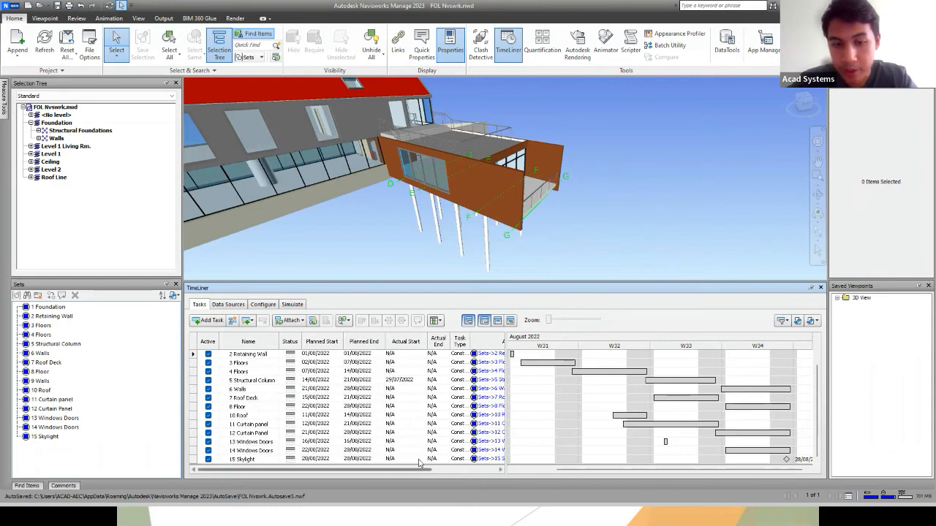
# Step: Scrub the construction simulation forward to 31/07/2022 and check the Construct task type's appearance settings
pyautogui.click(292, 304)
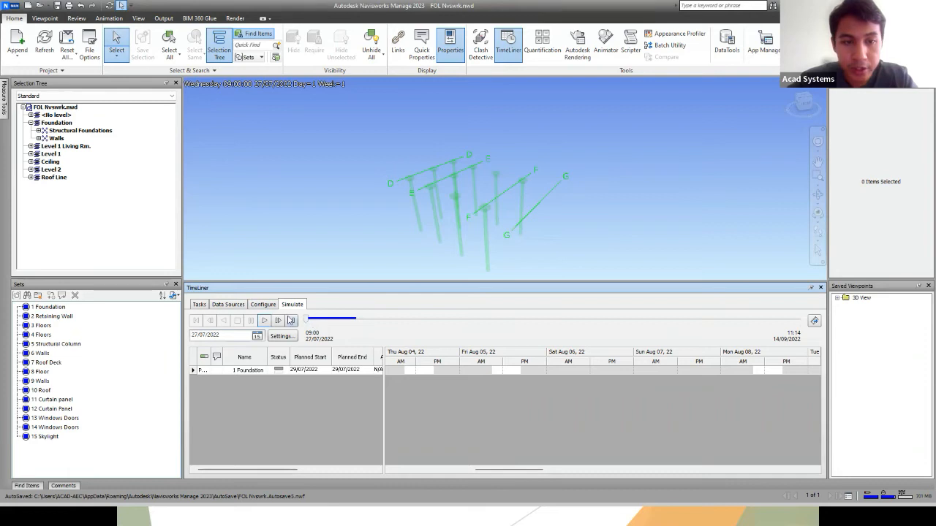
pyautogui.moveTo(311, 323); pyautogui.dragTo(345, 319)
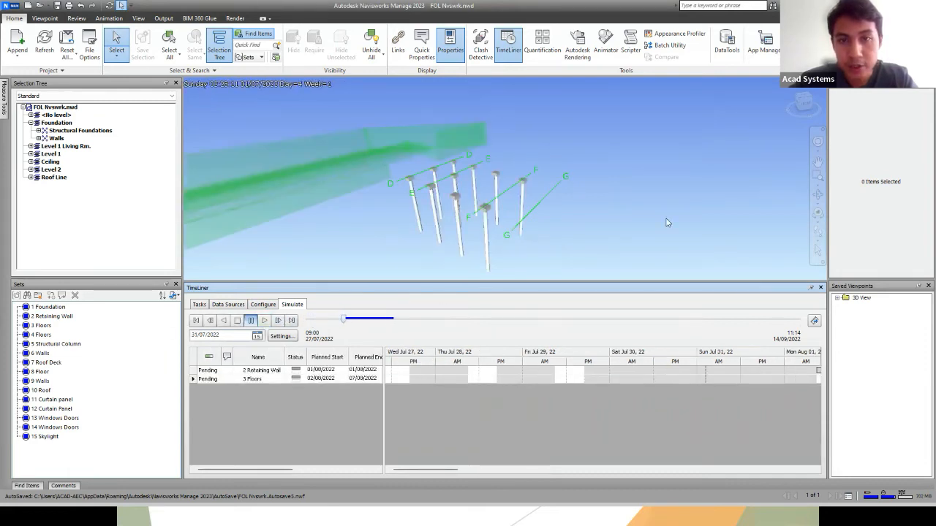
pyautogui.scroll(-1, 666, 221)
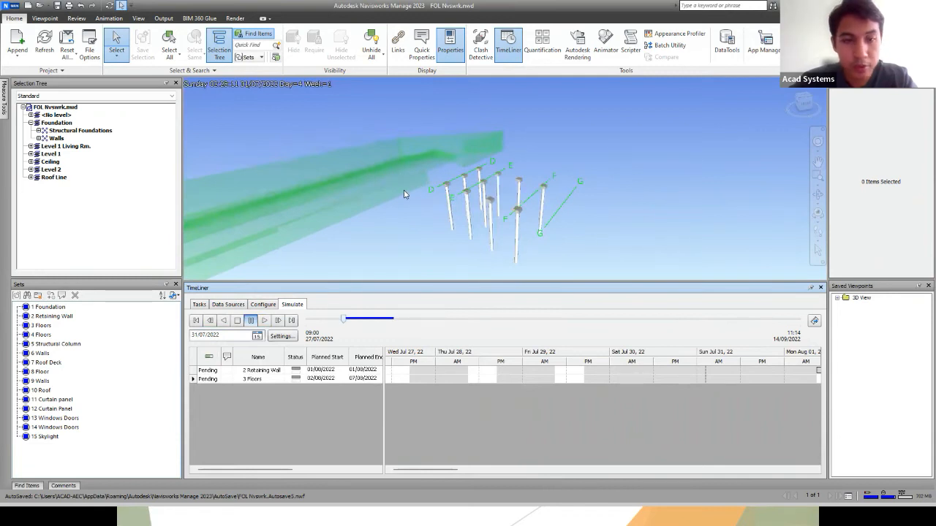
pyautogui.click(269, 305)
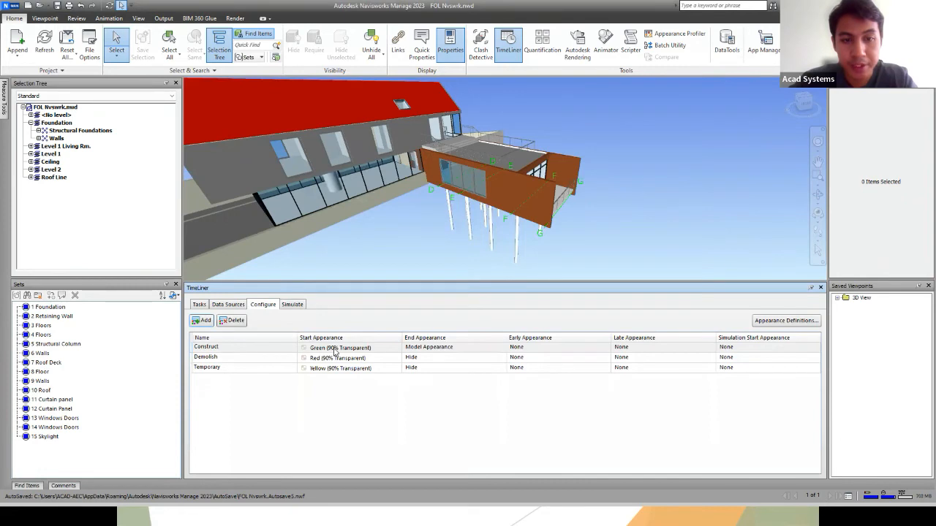
# Step: Rewind the construction simulation to its start on 27/07/2022 and play it with more of the model in view
pyautogui.click(293, 305)
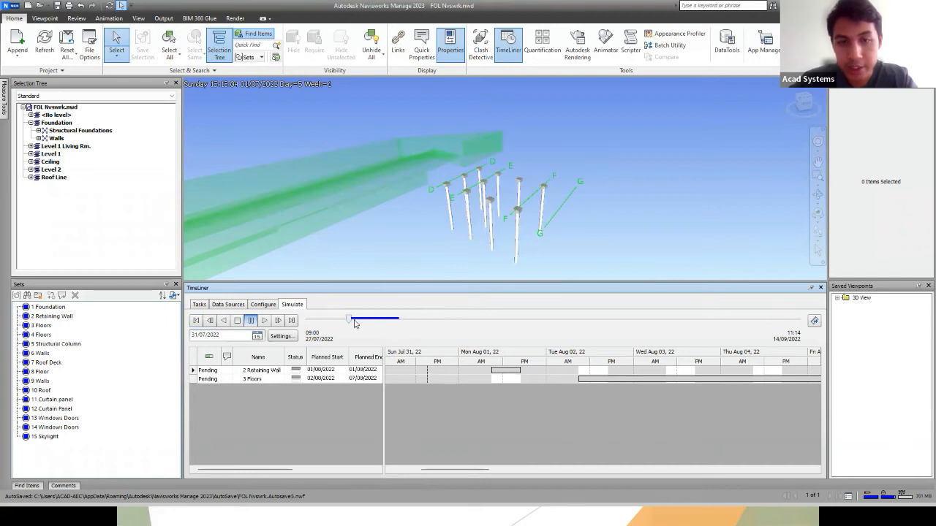
pyautogui.moveTo(350, 321); pyautogui.dragTo(276, 314)
pyautogui.click(264, 320)
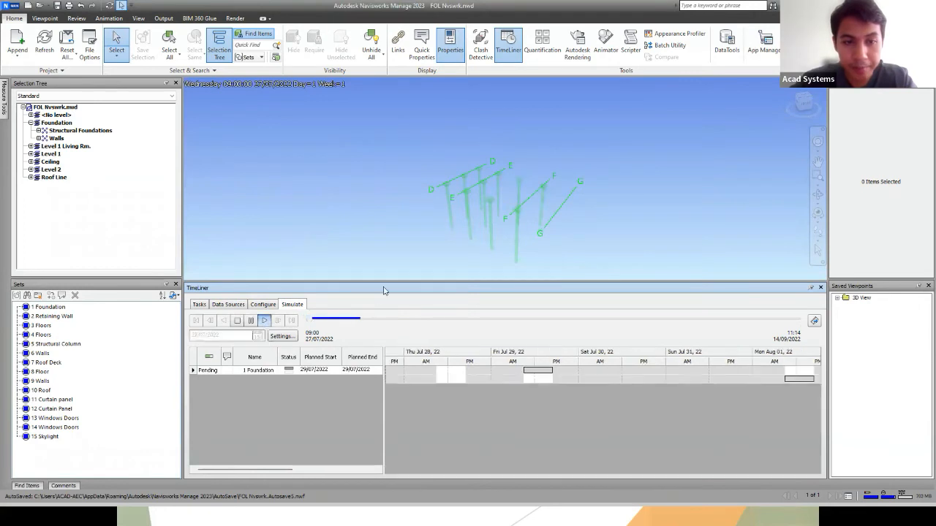
pyautogui.scroll(-5, 563, 191)
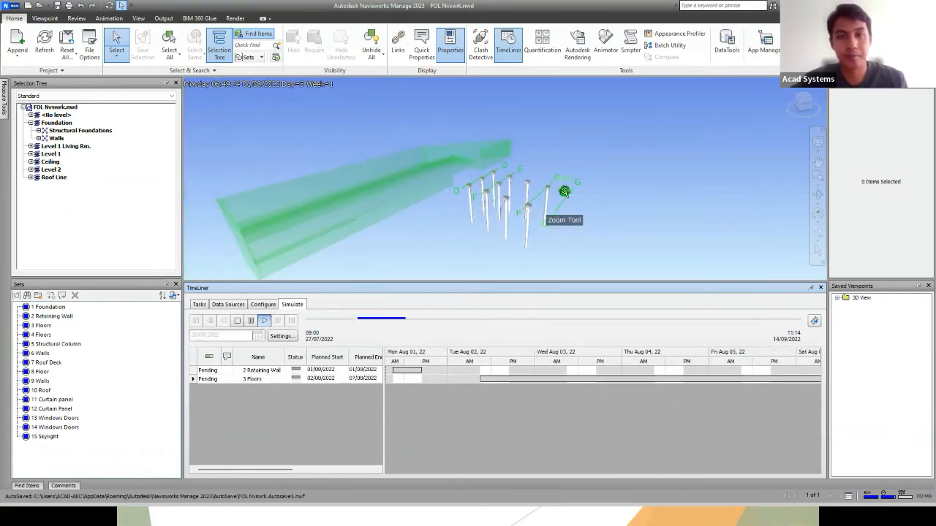
# Step: Set the overridden start date of the construction simulation to 28/07/2022 in the simulation settings
pyautogui.keyDown('shift'); pyautogui.moveTo(458, 242); pyautogui.dragTo(453, 230, button='middle'); pyautogui.keyUp('shift')
pyautogui.scroll(3, 395, 176)
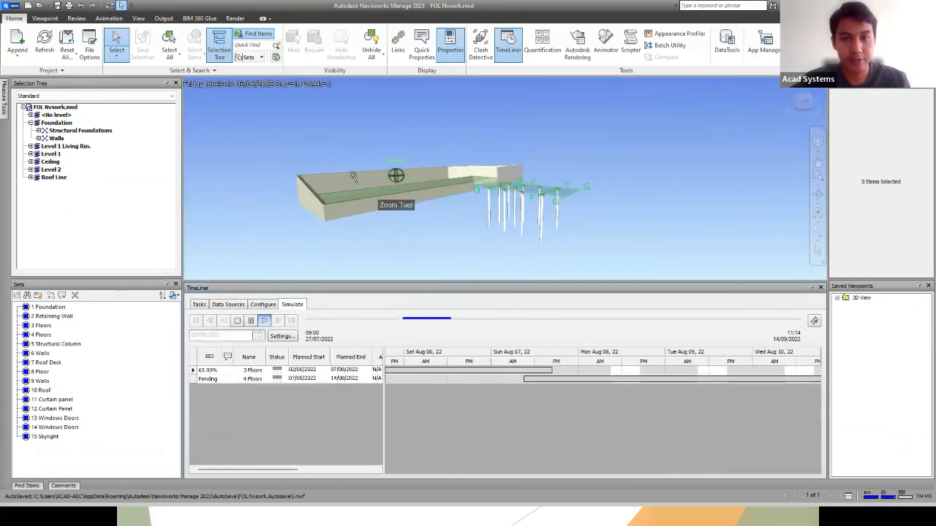
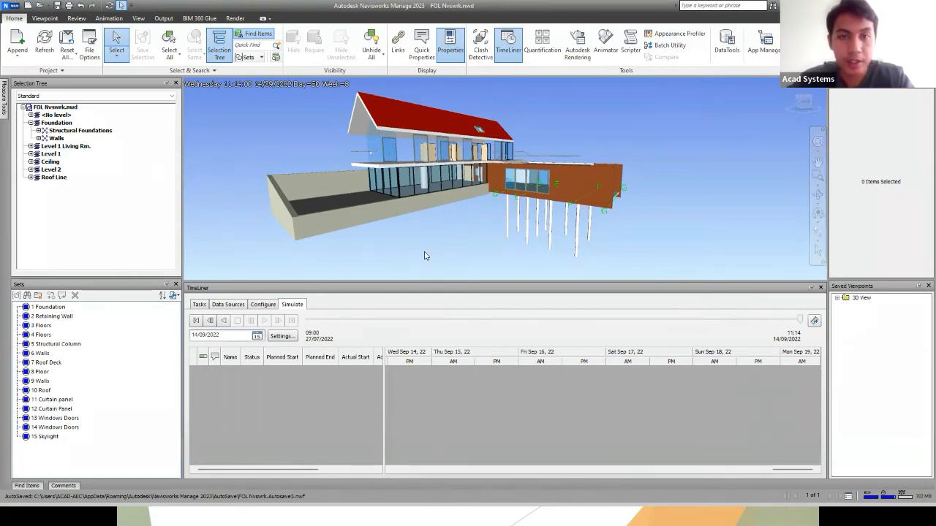
pyautogui.click(287, 337)
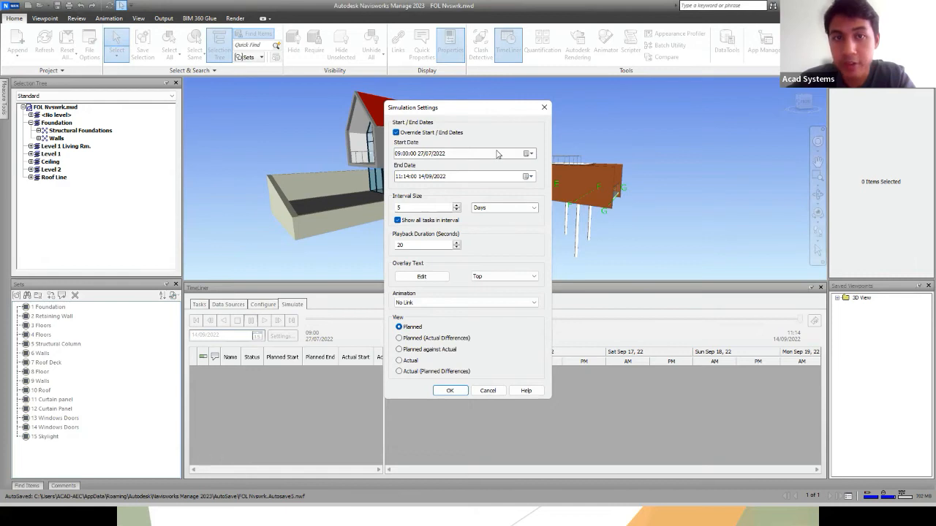
pyautogui.click(526, 155)
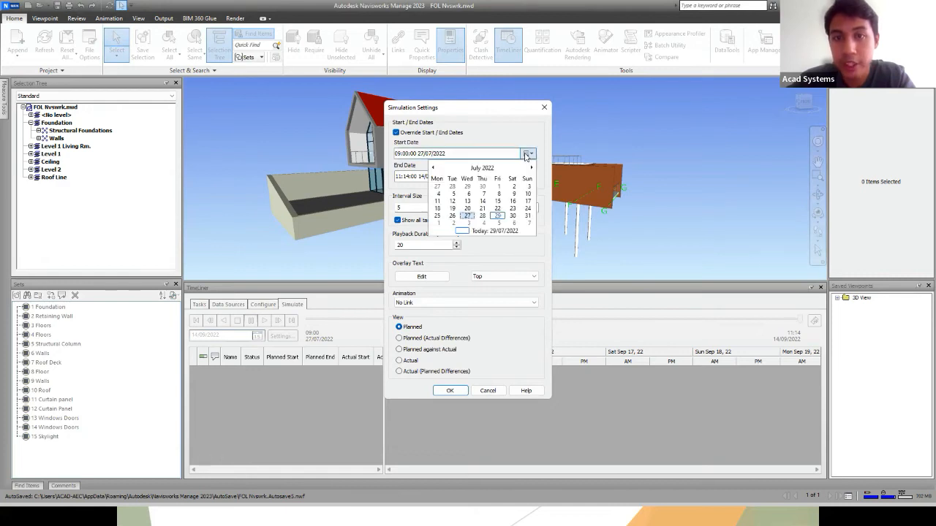
pyautogui.click(483, 216)
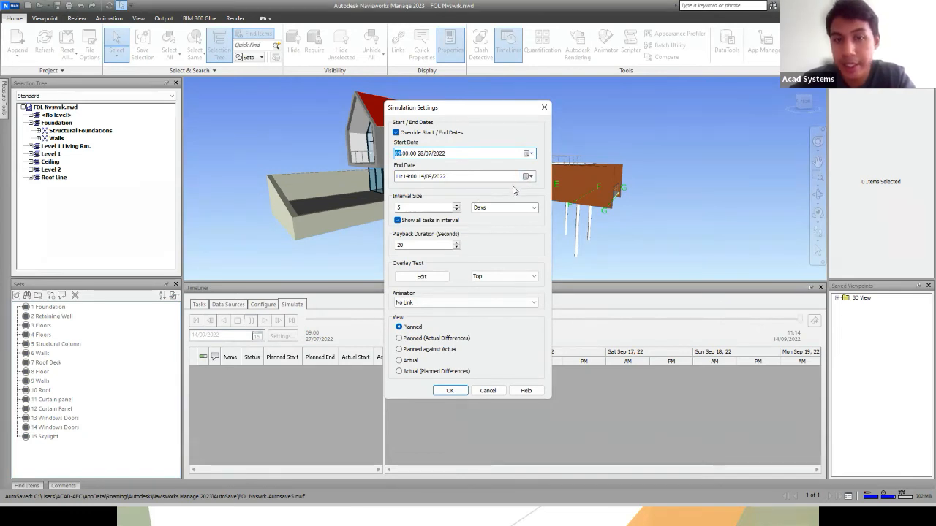
# Step: Set the simulation interval size to 6 Days and turn off showing all tasks in the interval
pyautogui.click(457, 210)
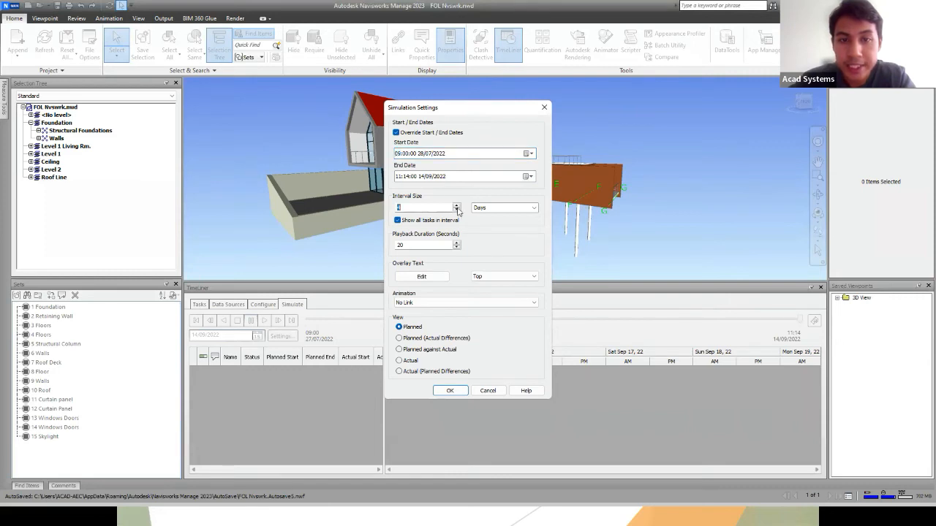
pyautogui.click(456, 205)
pyautogui.click(533, 207)
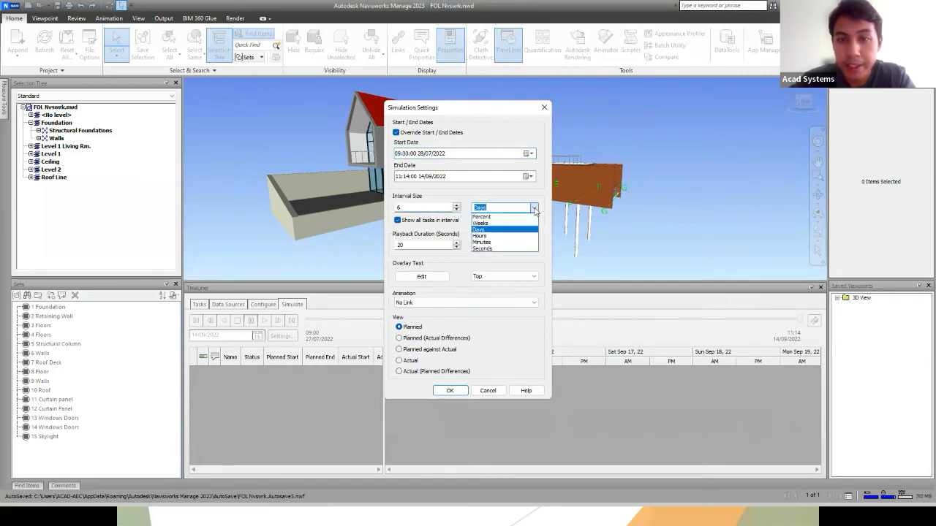
pyautogui.click(494, 230)
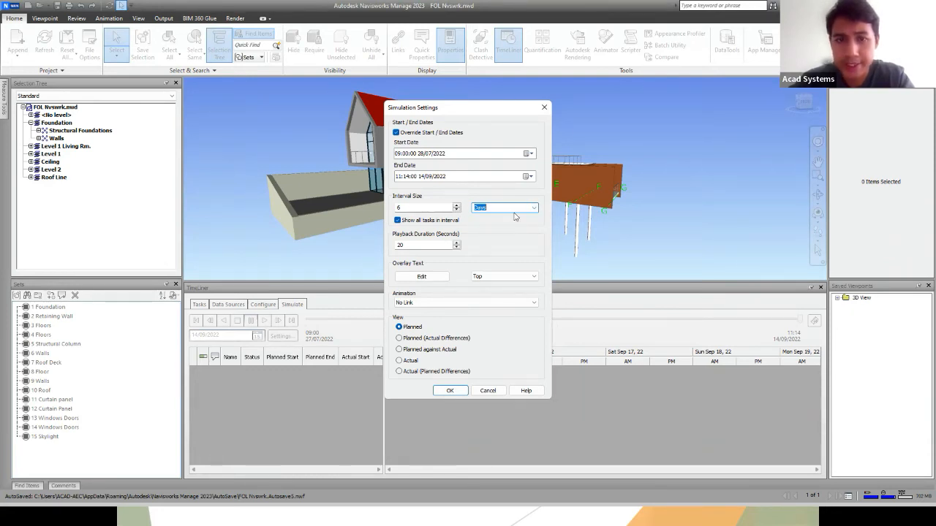
pyautogui.click(504, 221)
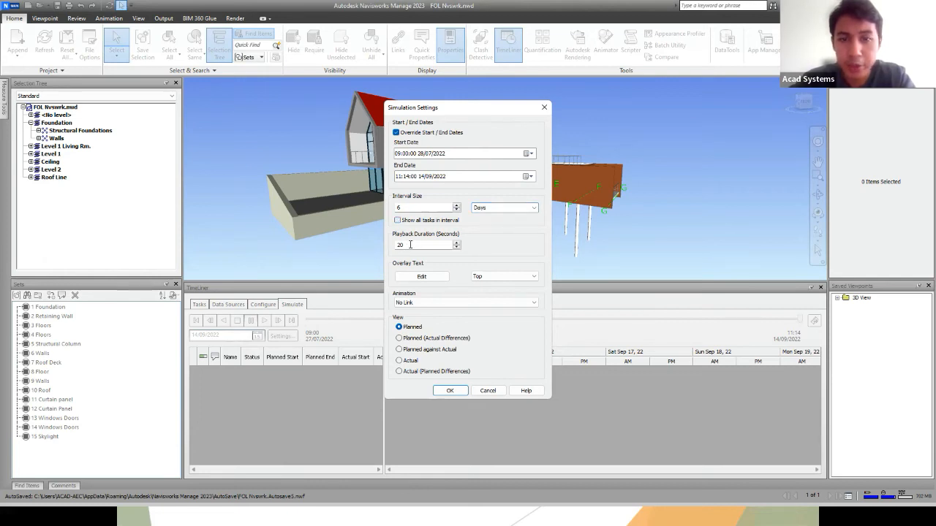
# Step: Set the simulation's playback duration to 25 seconds
pyautogui.click(410, 245)
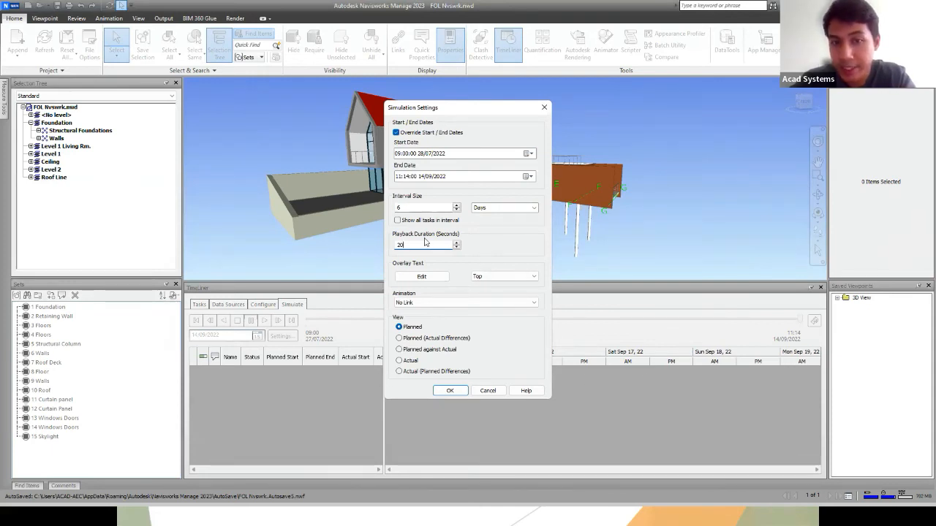
pyautogui.moveTo(415, 247); pyautogui.dragTo(381, 249)
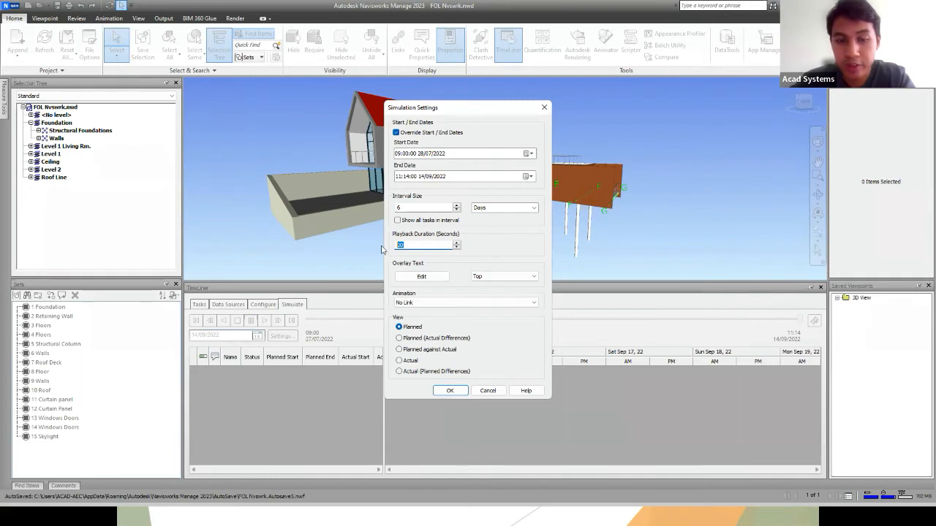
pyautogui.write('2')
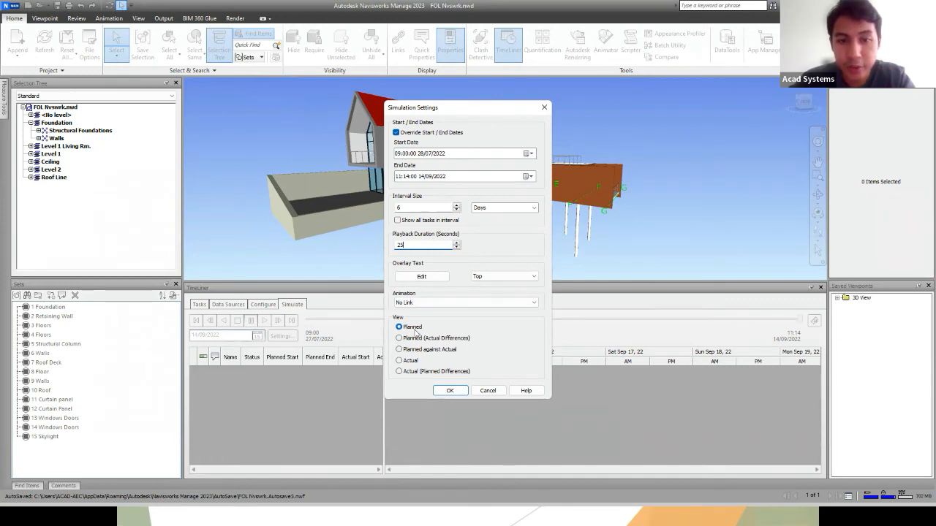
# Step: Apply the simulation settings with the animation kept at No Link and play the construction simulation
pyautogui.click(405, 304)
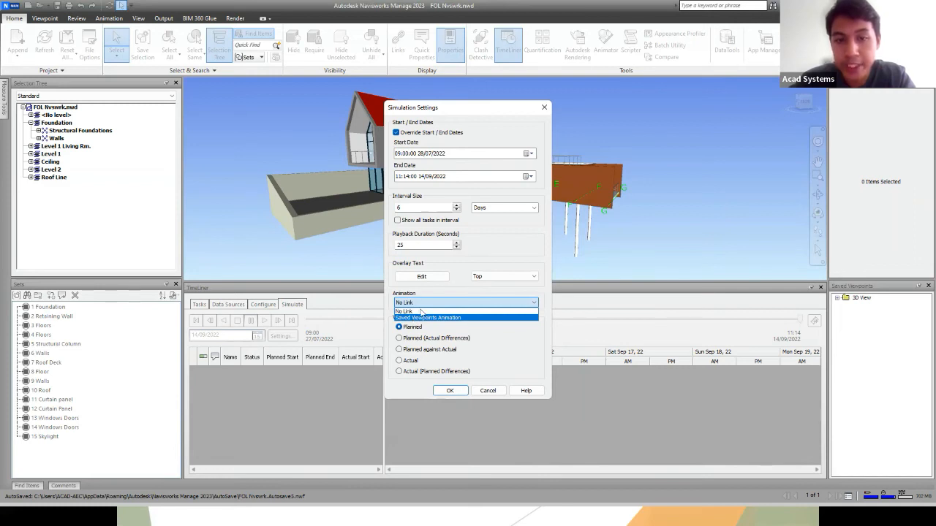
pyautogui.click(428, 303)
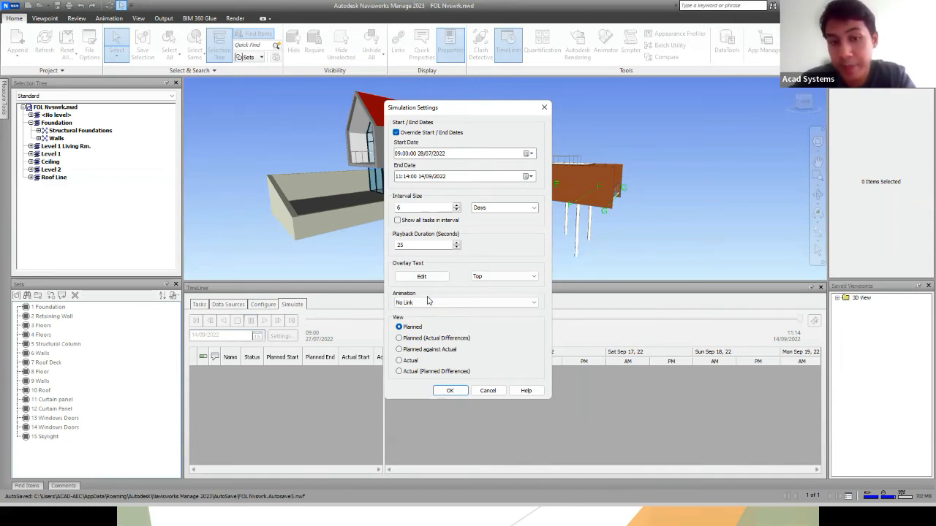
pyautogui.click(428, 301)
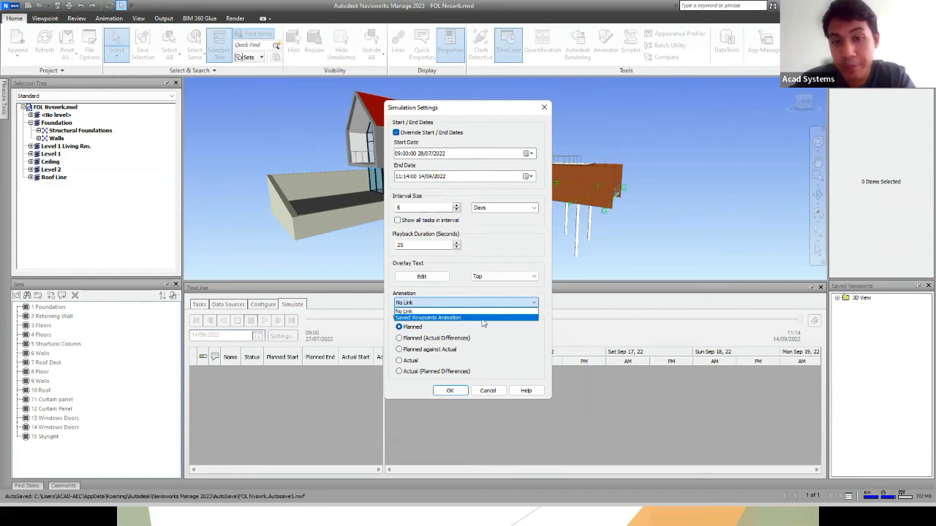
pyautogui.click(478, 295)
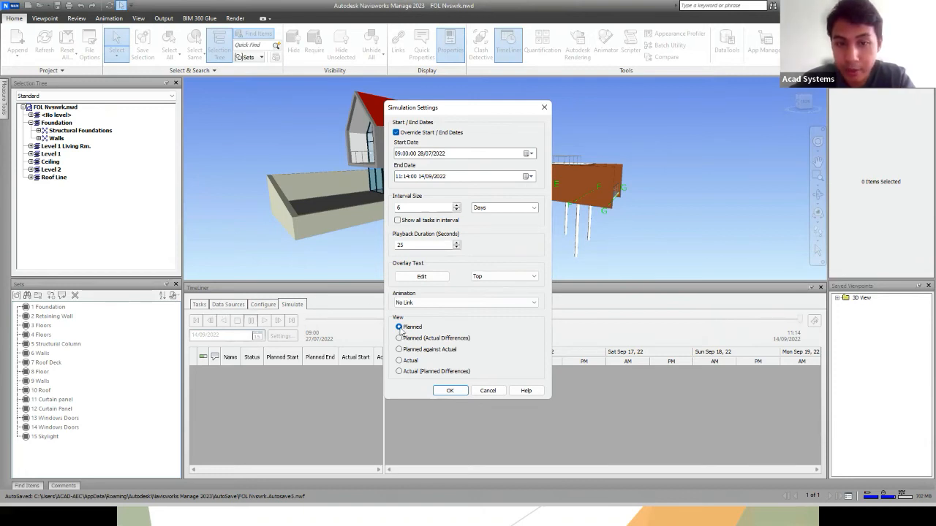
pyautogui.click(451, 391)
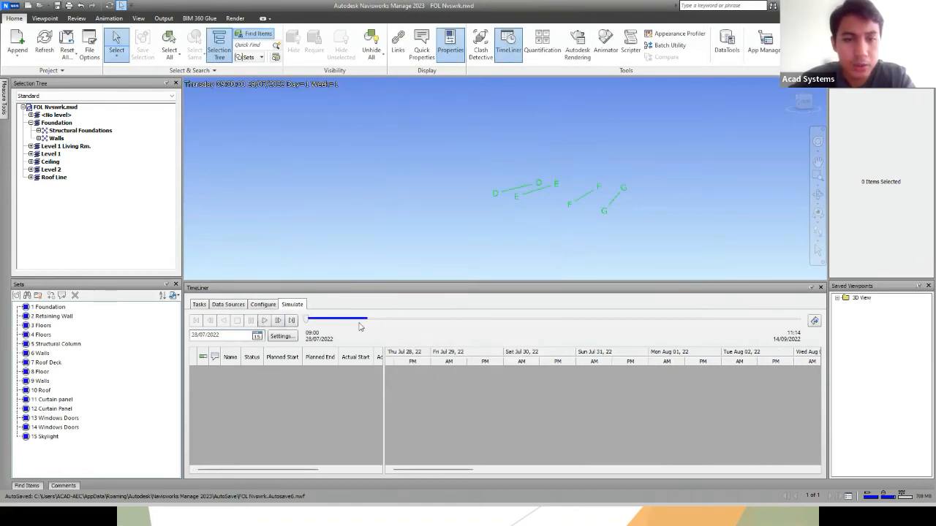
pyautogui.click(265, 323)
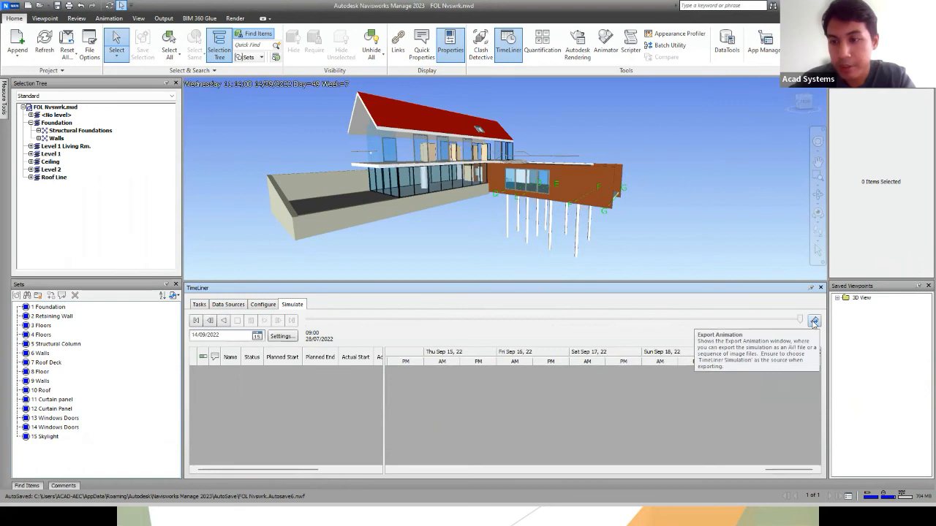
# Step: Start an animation export with TimeLiner Simulation as source, Viewport as renderer and Windows AVI as format
pyautogui.click(814, 322)
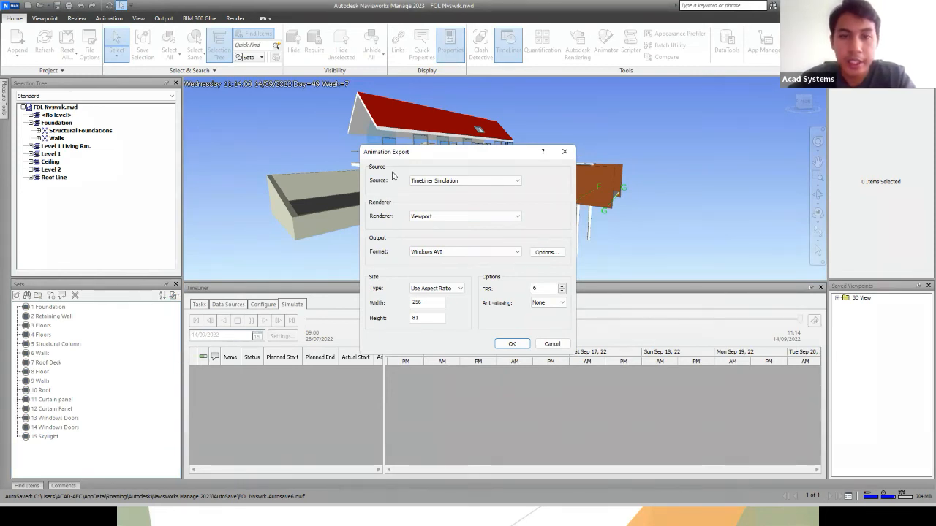
pyautogui.click(479, 181)
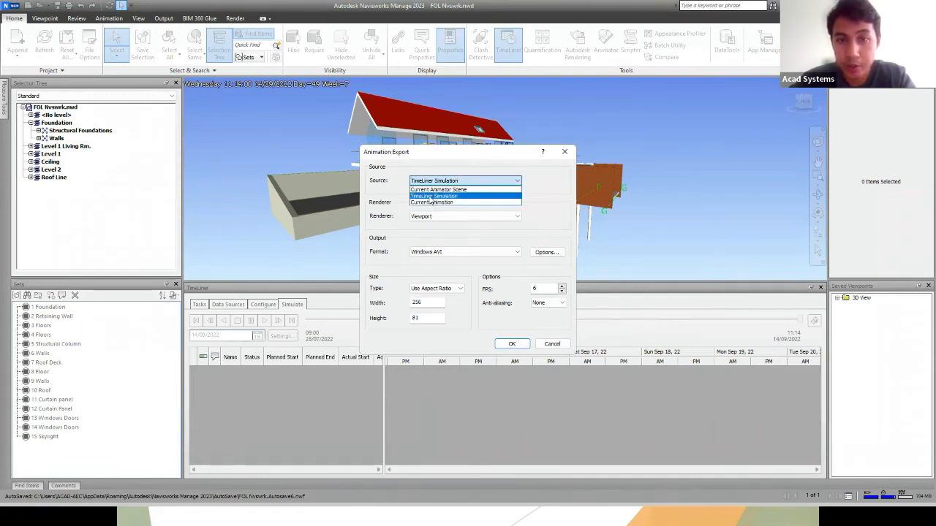
pyautogui.click(430, 197)
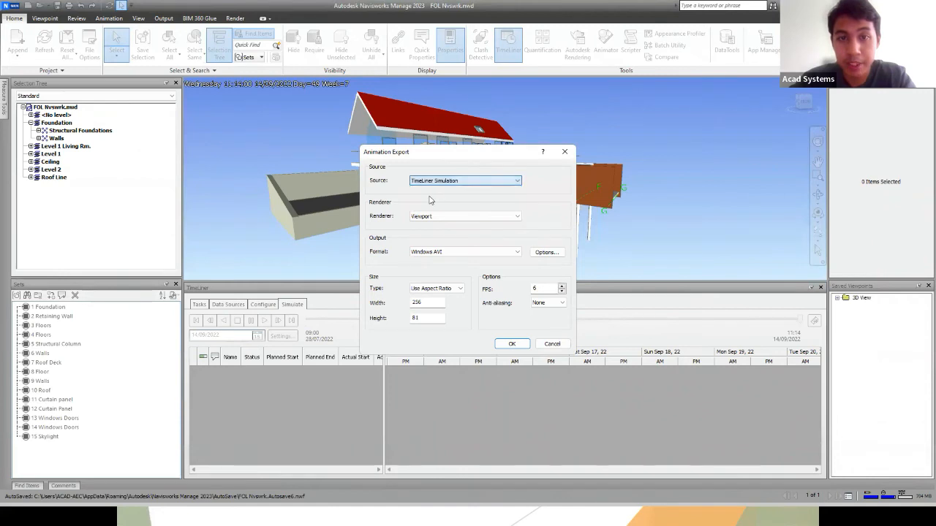
pyautogui.click(481, 218)
pyautogui.click(487, 221)
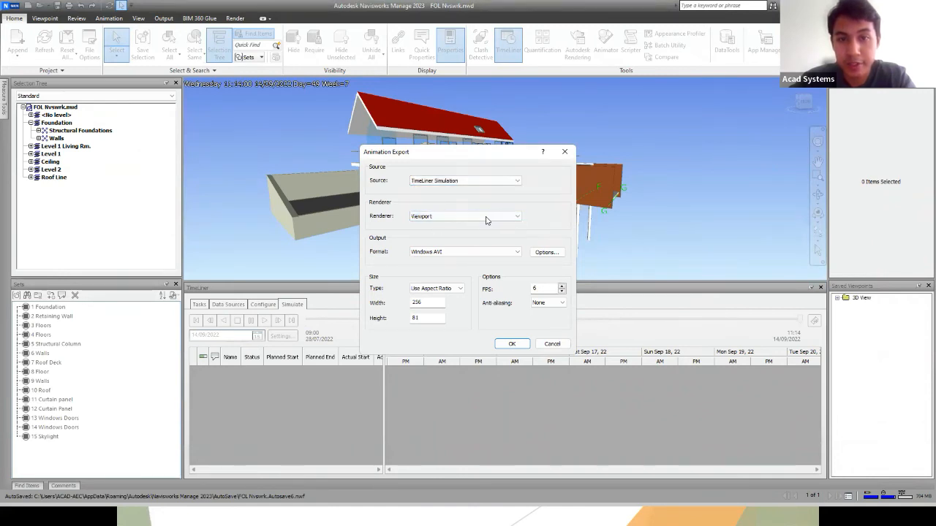
pyautogui.click(478, 253)
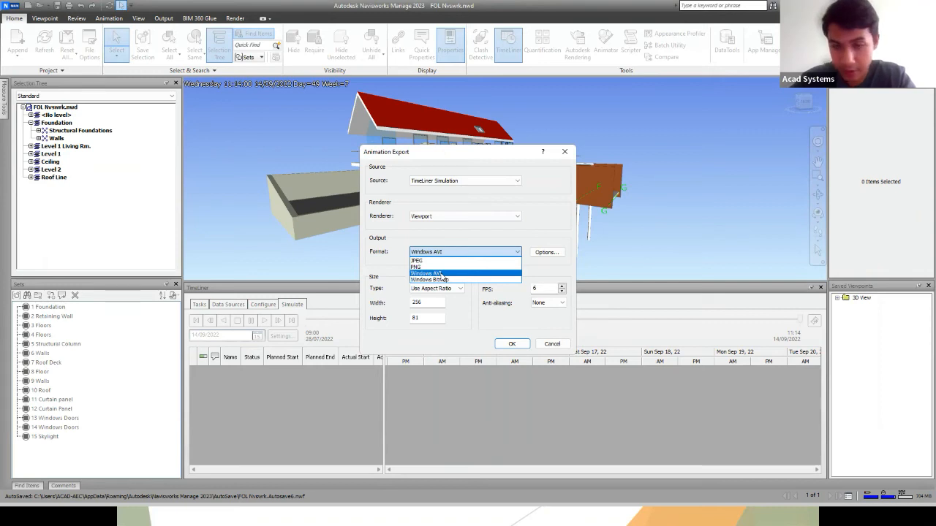
pyautogui.click(442, 274)
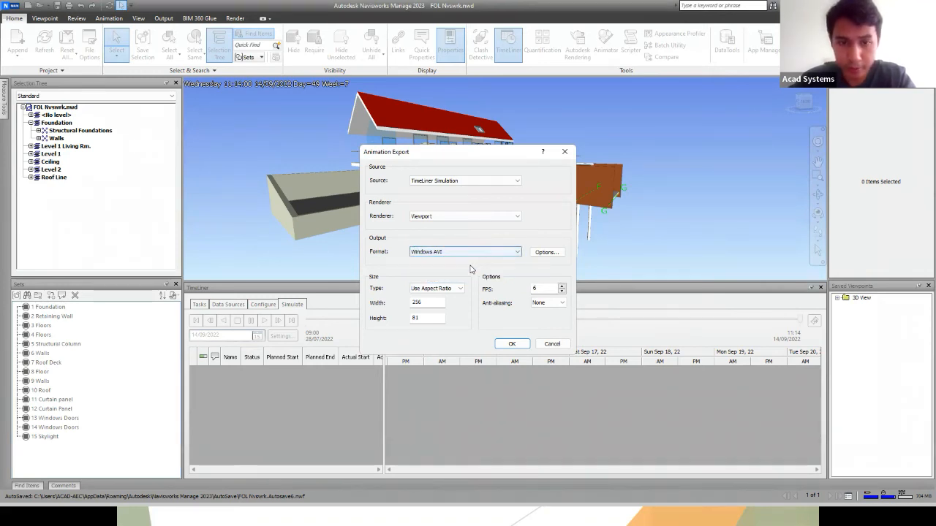
# Step: Set the export size type to Use Aspect Ratio with width 800 and height 600, keeping anti-aliasing at None
pyautogui.click(419, 291)
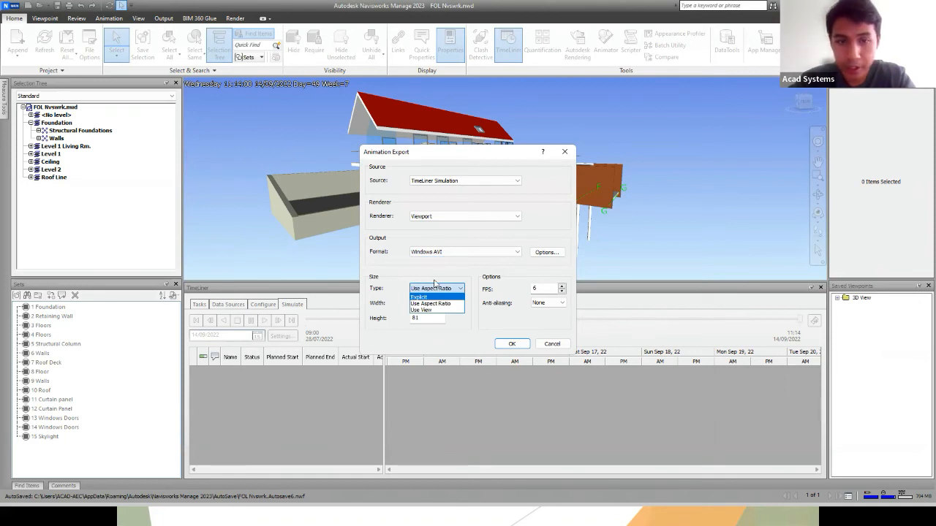
pyautogui.click(435, 298)
pyautogui.click(438, 289)
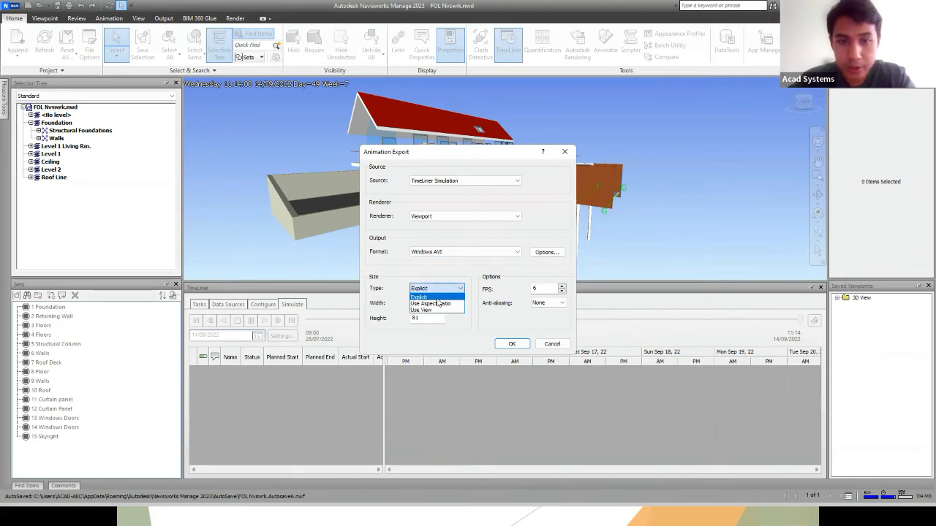
pyautogui.click(437, 303)
pyautogui.doubleClick(435, 302)
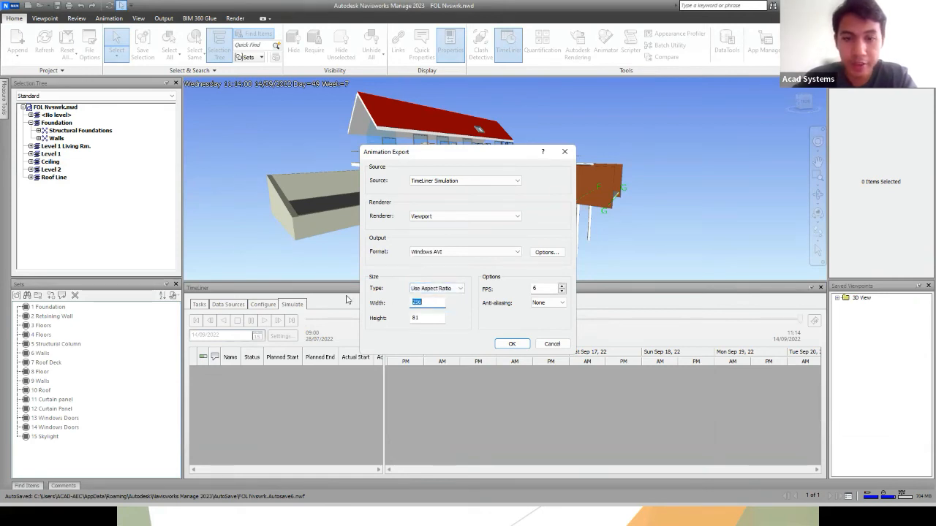
pyautogui.write('800')
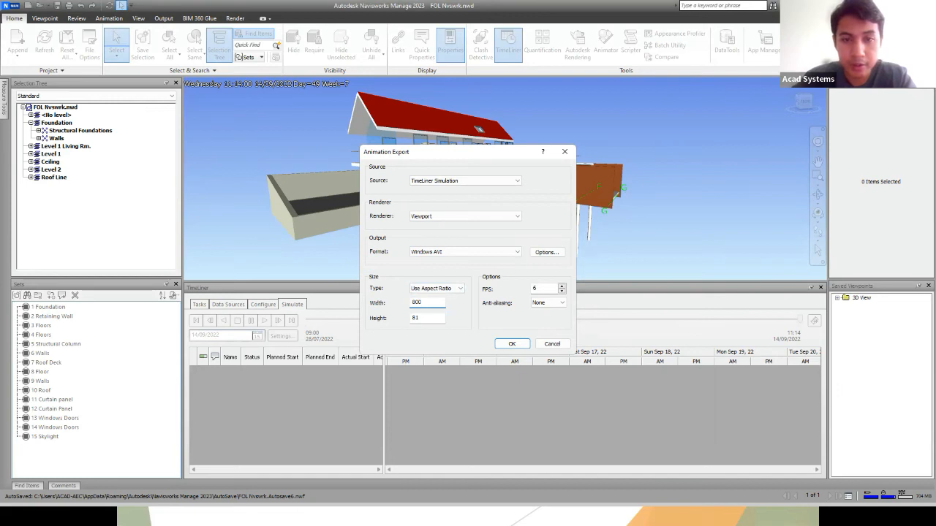
pyautogui.doubleClick(412, 319)
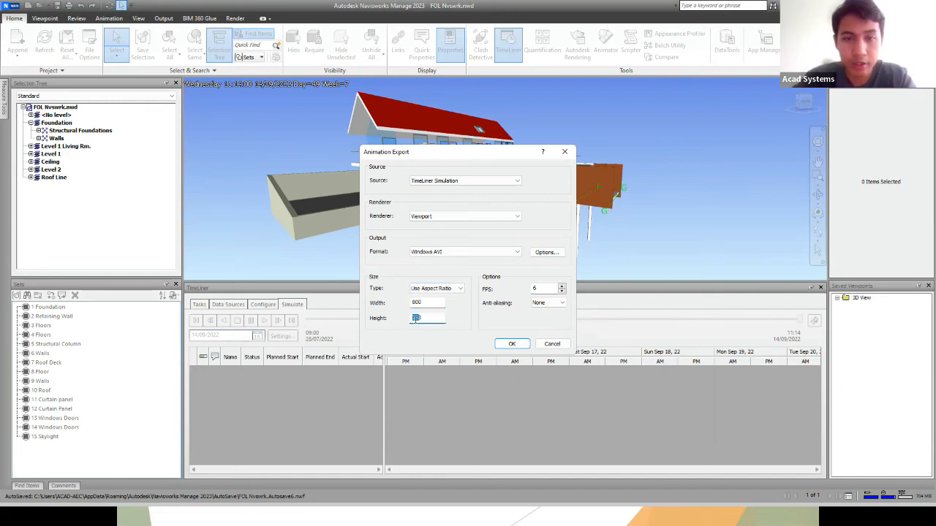
pyautogui.doubleClick(410, 318)
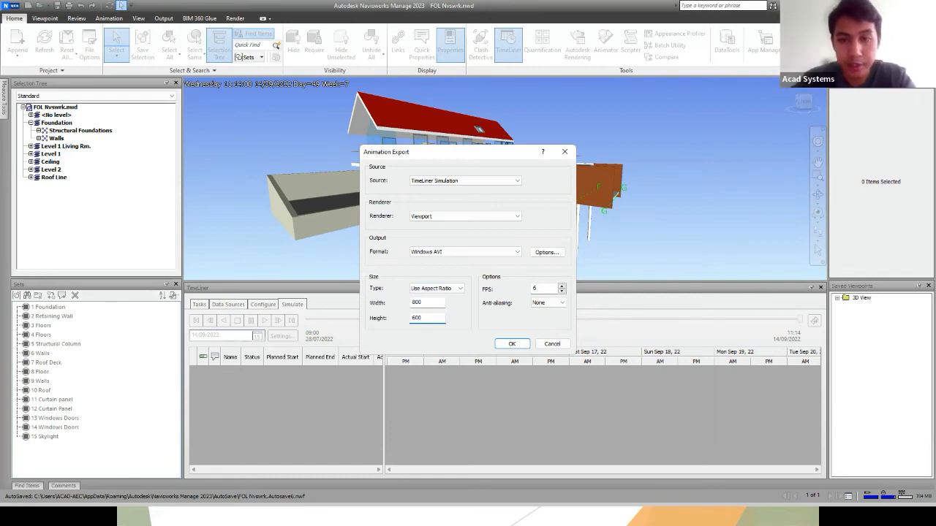
pyautogui.click(536, 303)
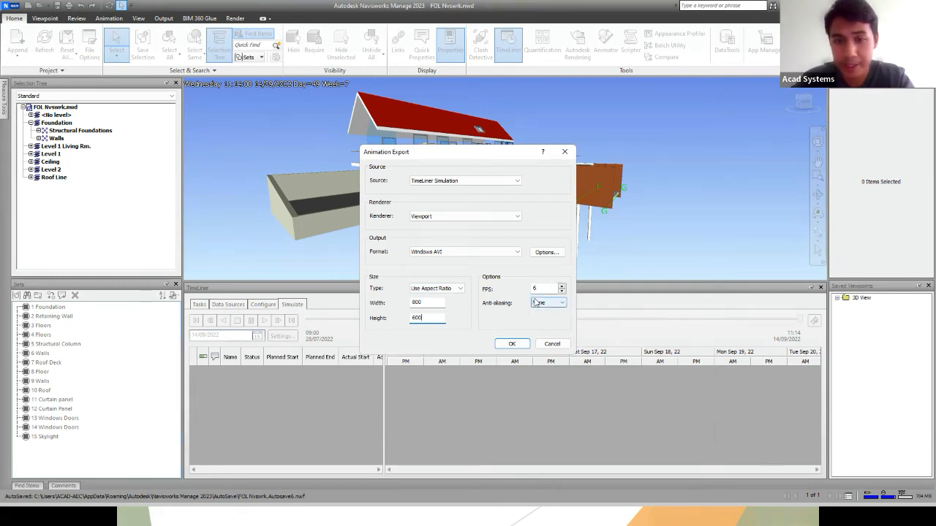
# Step: Export the animation to the Desktop as FOL Nvswrk-TimeLiner.avi, replacing the existing file of that name
pyautogui.click(517, 344)
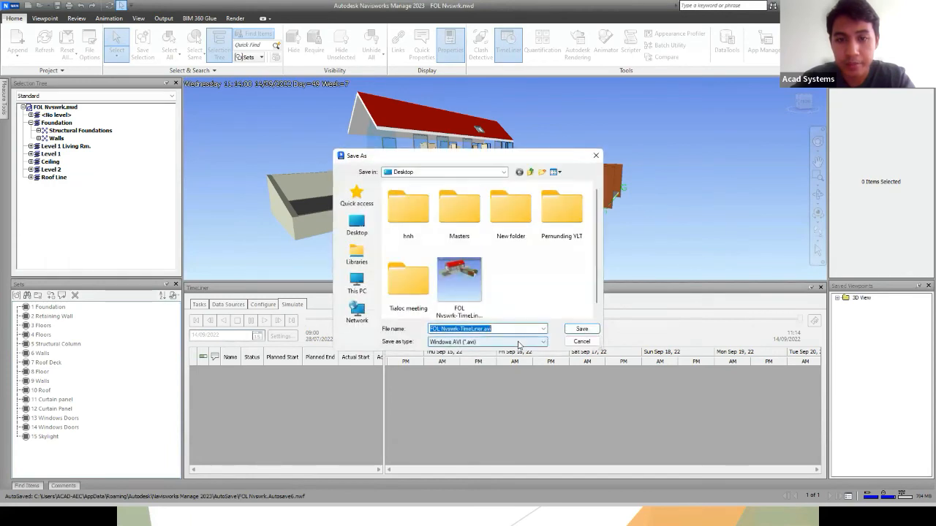
pyautogui.click(470, 291)
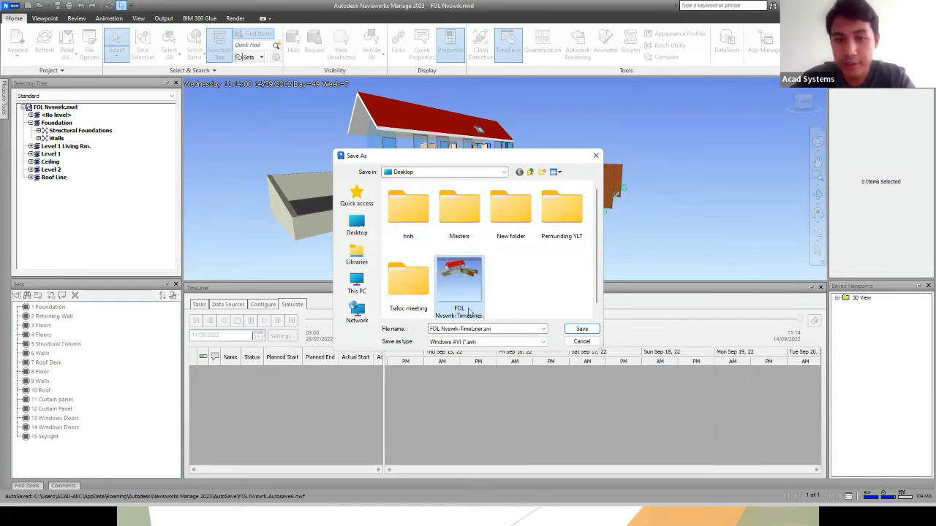
pyautogui.click(496, 329)
pyautogui.click(471, 289)
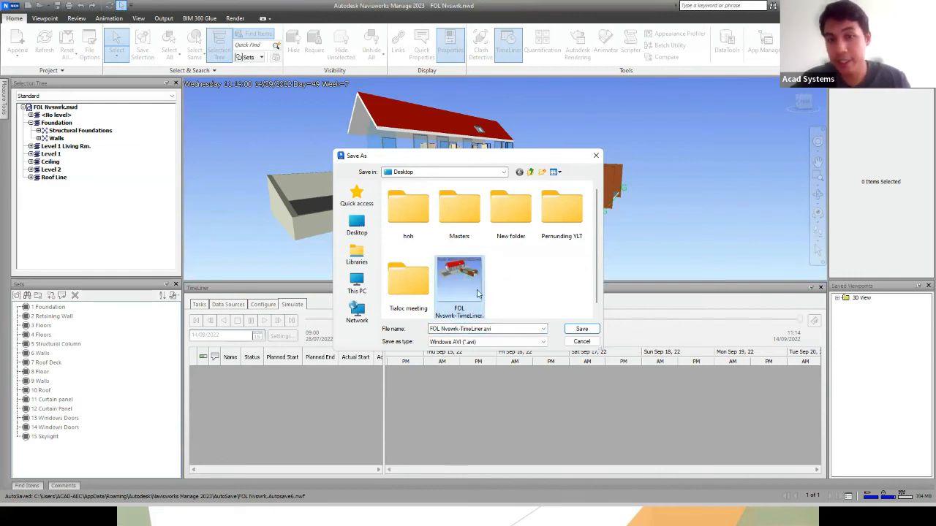
pyautogui.click(574, 329)
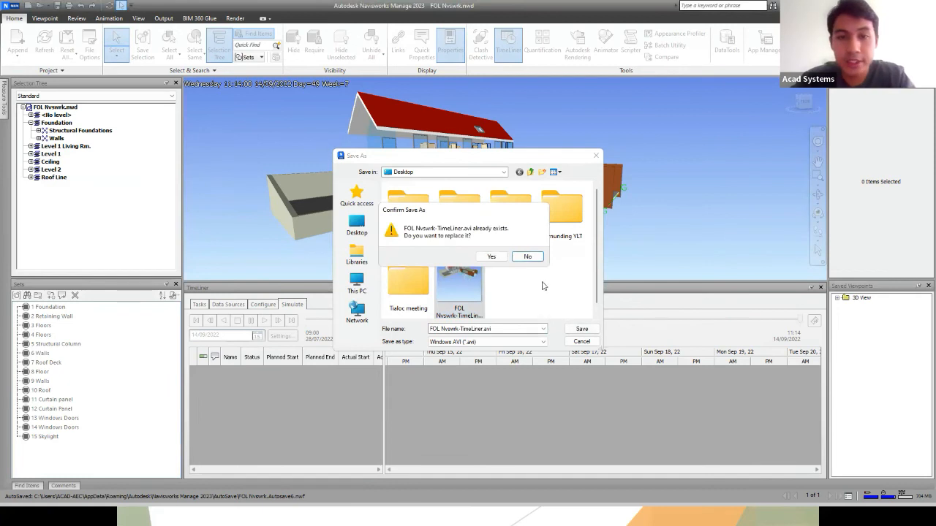
pyautogui.click(494, 257)
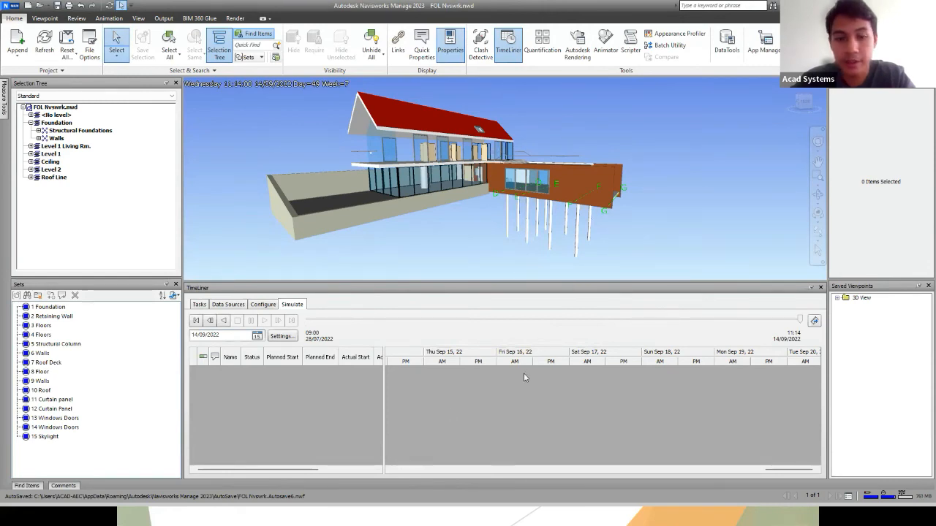
# Step: Switch to File Explorer, play the exported FOL Nvswrk-TimeLiner video from the Desktop, and close the player when it ends
pyautogui.press('super')
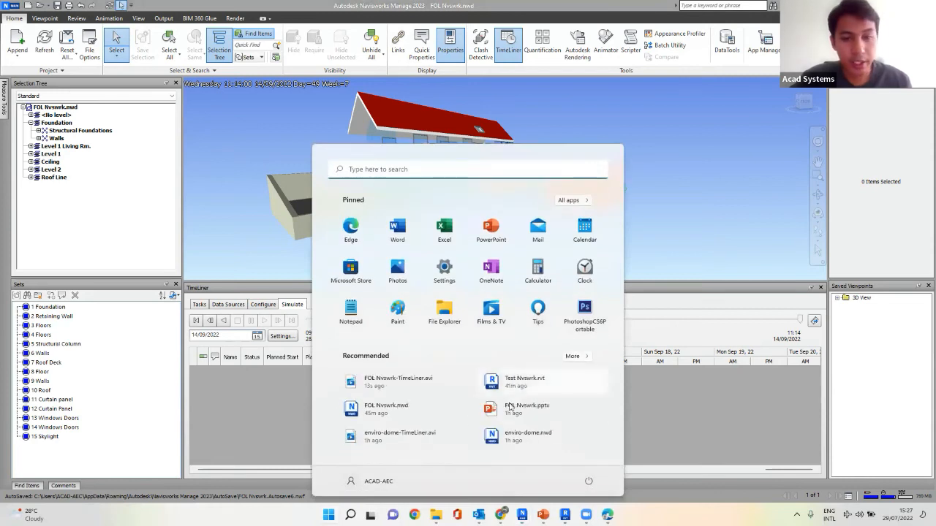
pyautogui.click(444, 316)
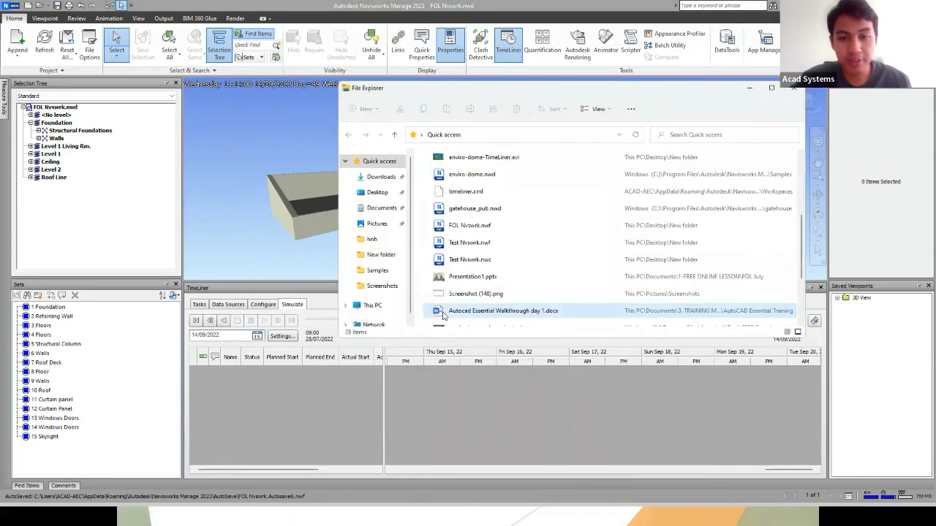
pyautogui.click(387, 192)
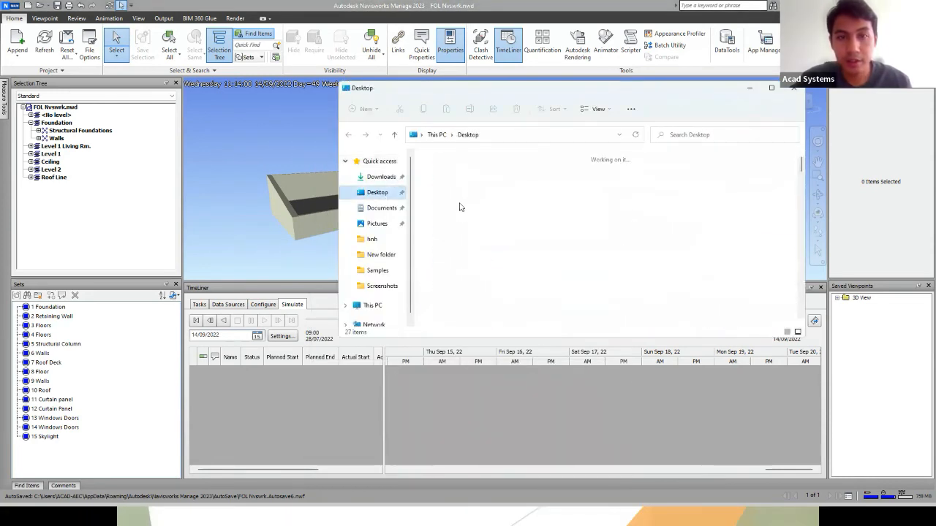
pyautogui.doubleClick(488, 252)
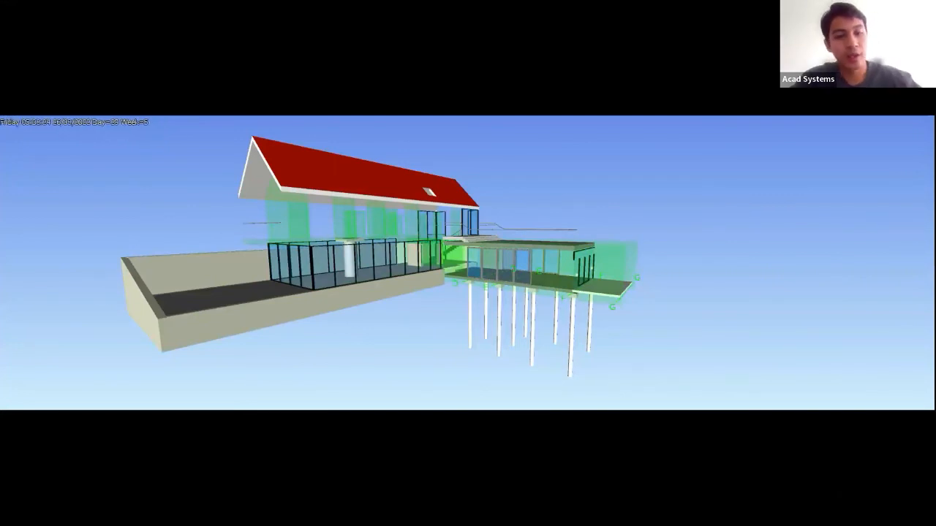
pyautogui.moveTo(832, 408)
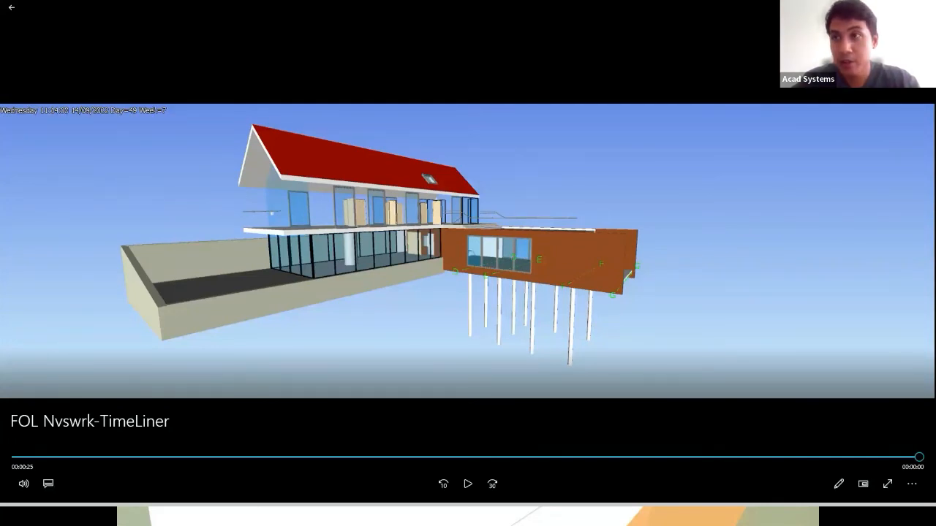
pyautogui.click(923, 7)
pyautogui.click(754, 91)
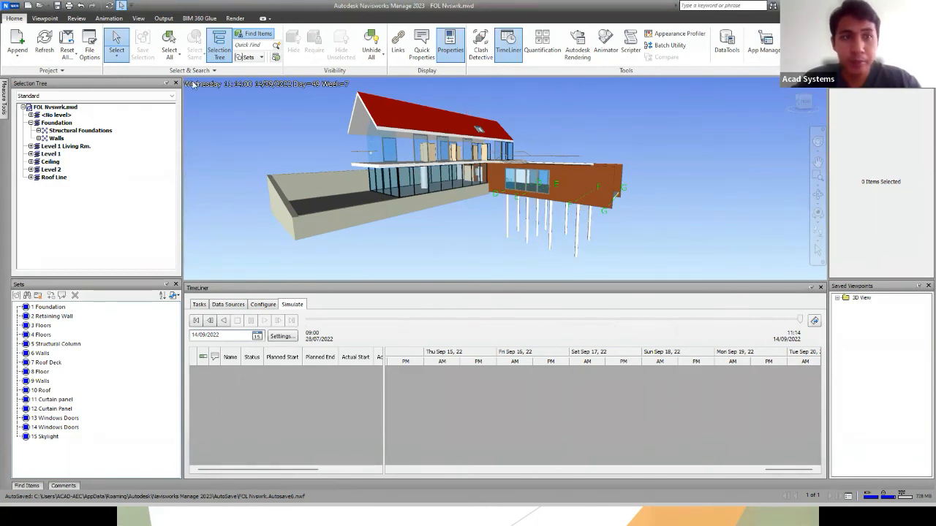
# Step: Set the render style mode of the house model's viewpoint to Full Render
pyautogui.click(45, 19)
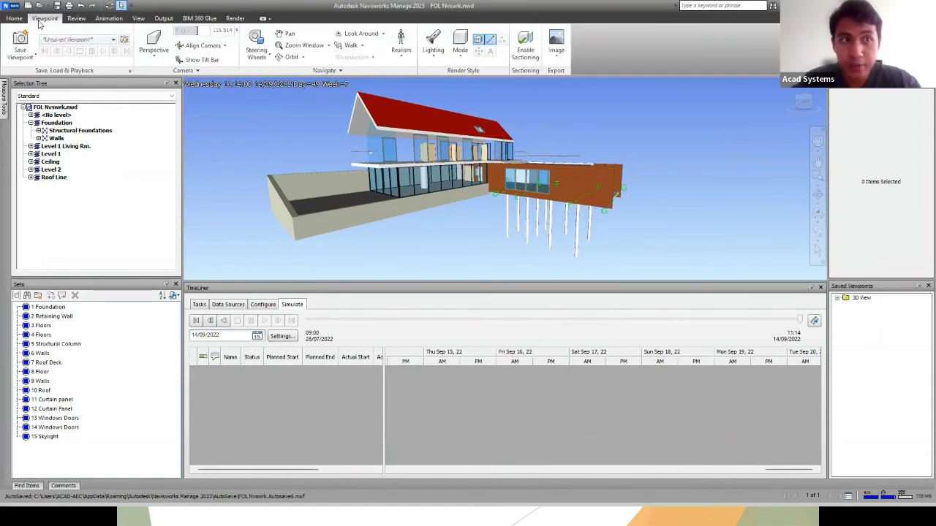
pyautogui.click(457, 58)
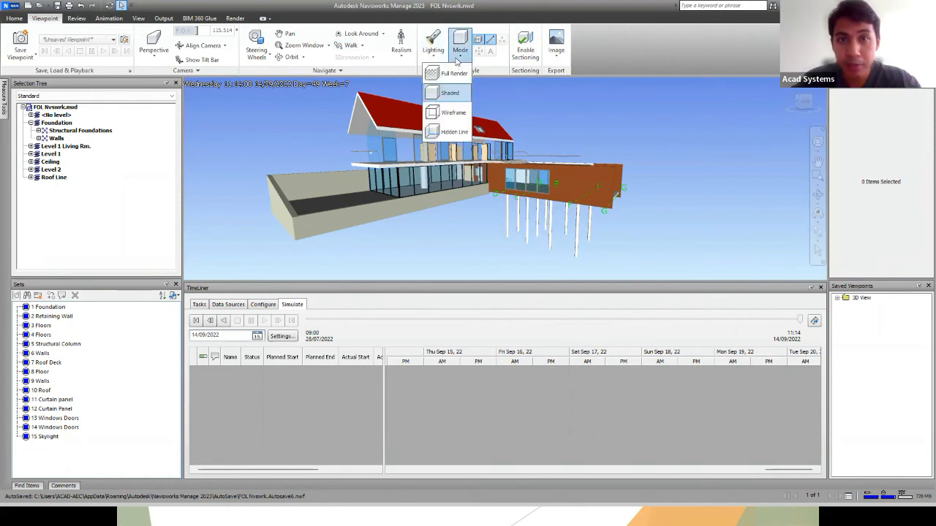
pyautogui.click(462, 76)
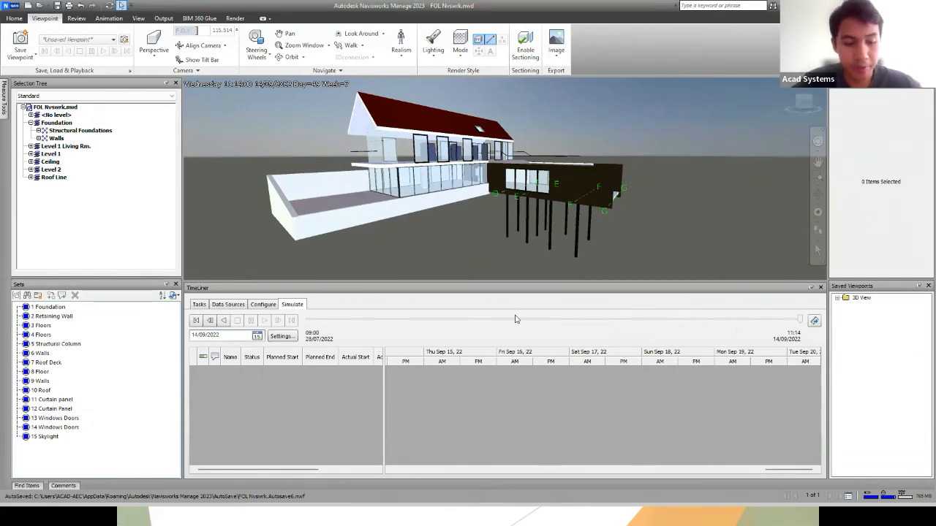
# Step: Switch to the Chrome browser and open acadsystems.com in a new tab
pyautogui.press('super')
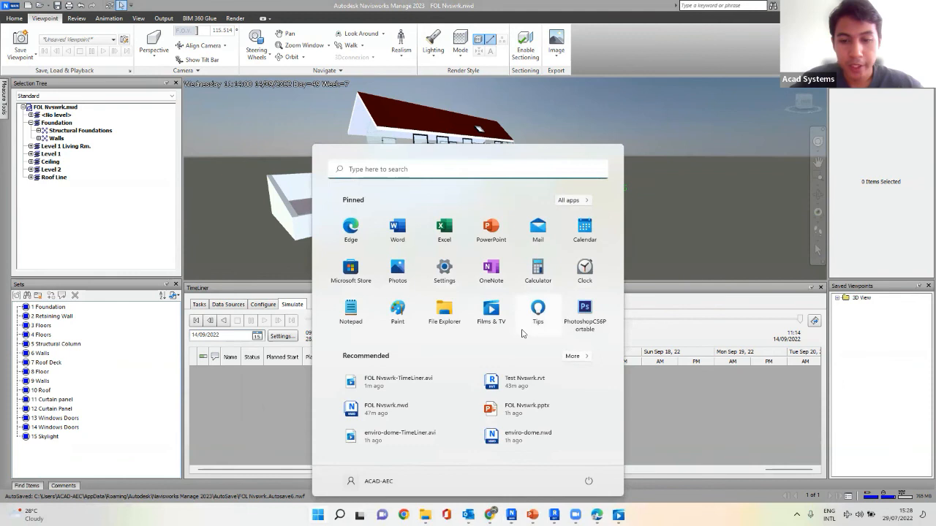
pyautogui.press('super')
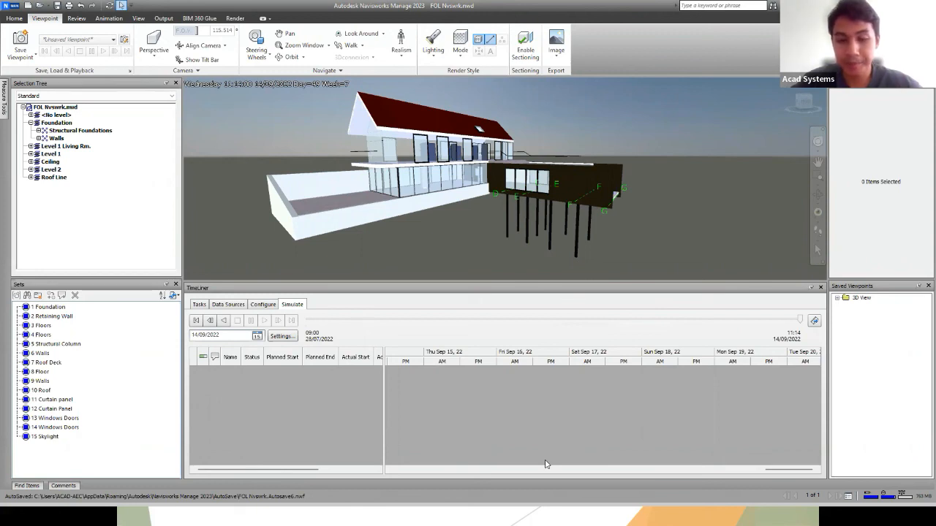
pyautogui.press('super')
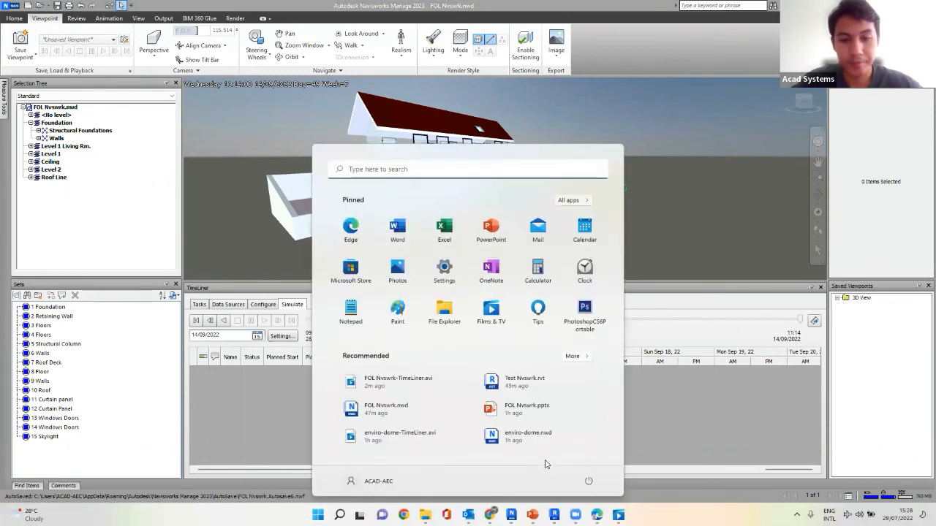
pyautogui.moveTo(425, 514)
pyautogui.click(491, 513)
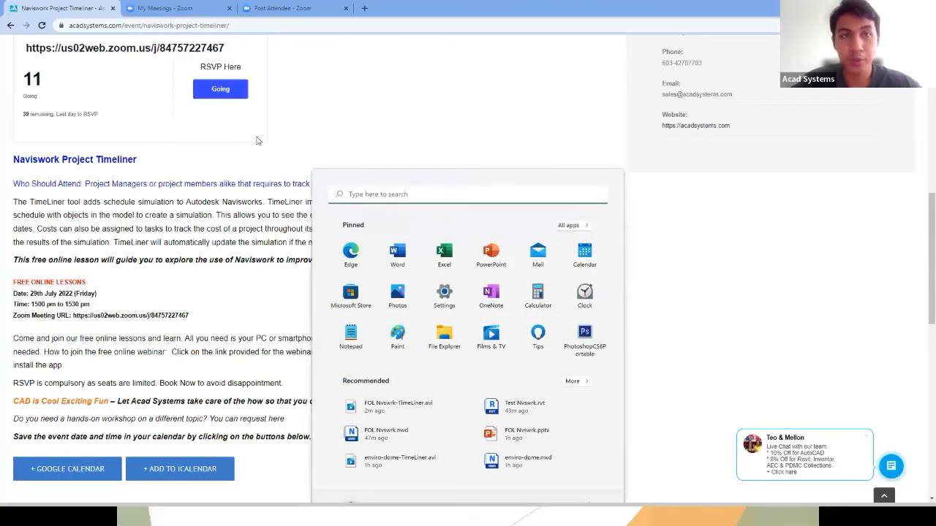
pyautogui.click(364, 8)
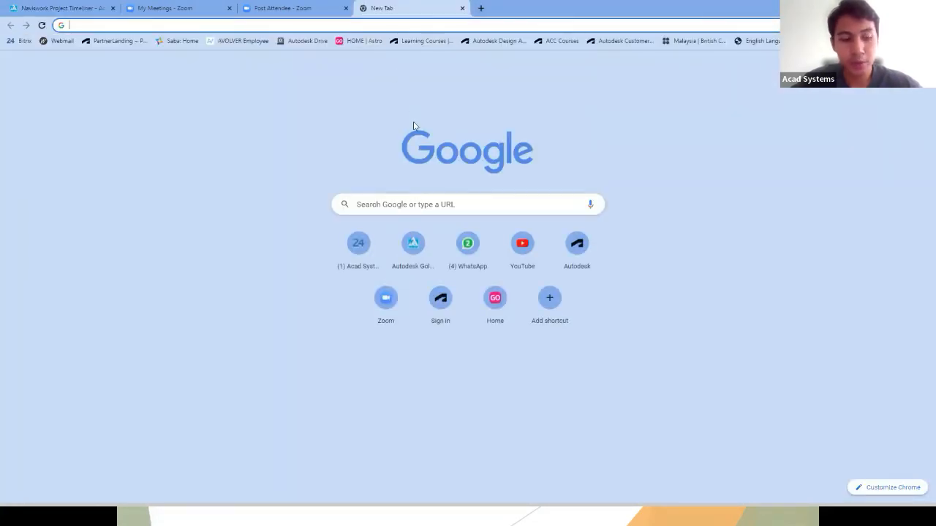
pyautogui.write('a')
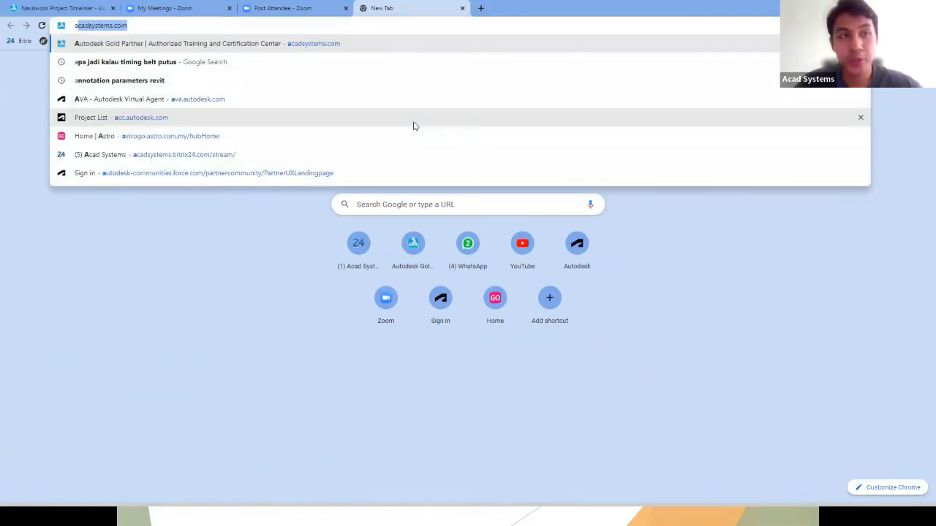
pyautogui.write('c')
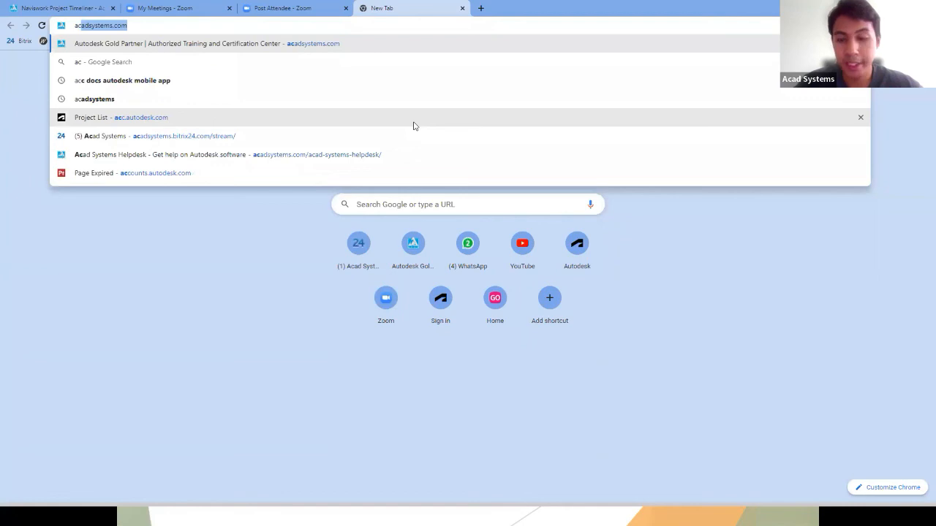
pyautogui.press('Return')
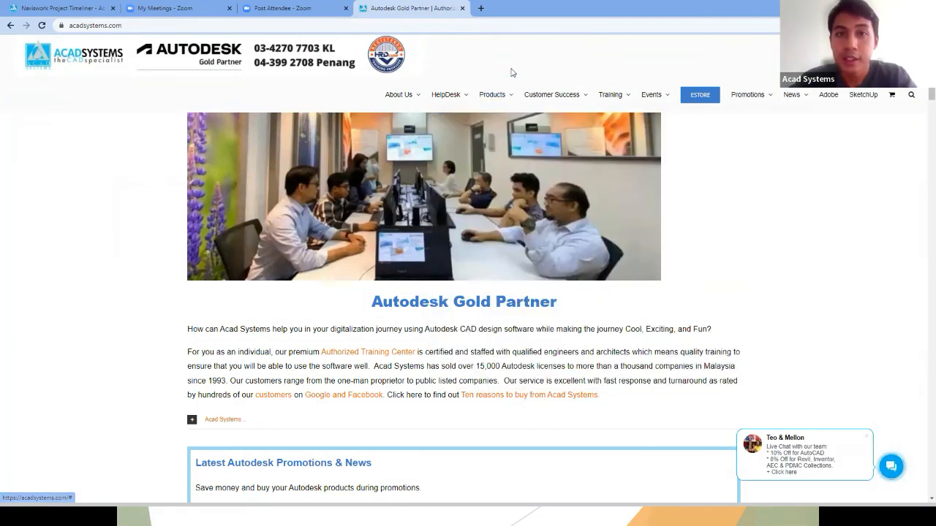
# Step: Look through the Latest Autodesk Promotions & News section on the Acad Systems home page
pyautogui.scroll(-3, 751, 120)
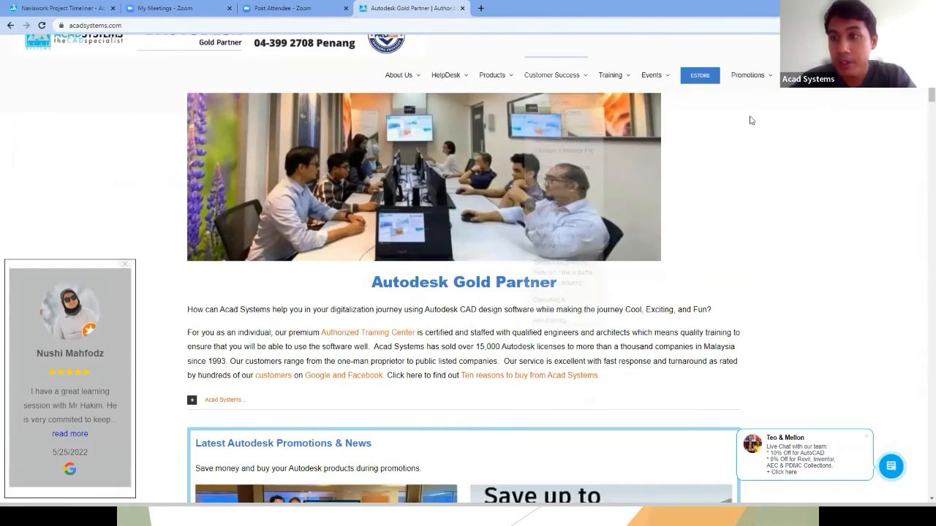
pyautogui.scroll(-3, 643, 147)
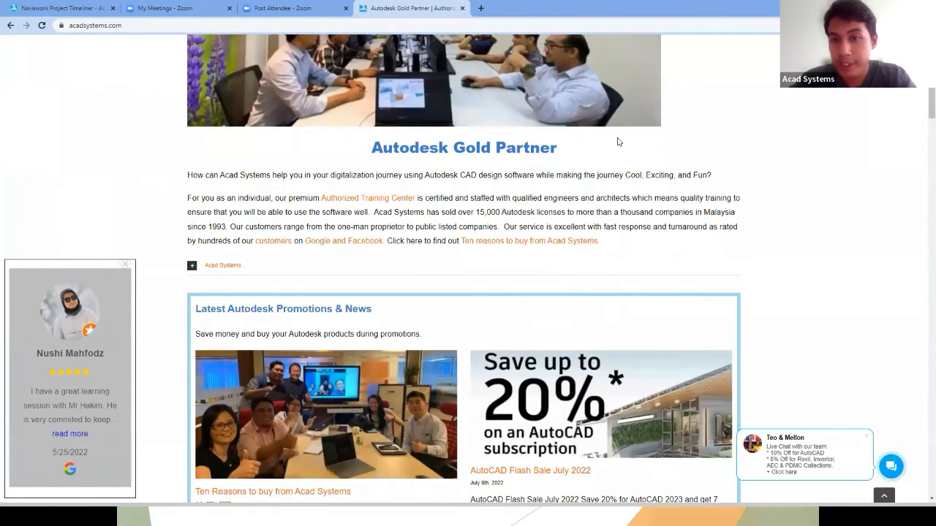
pyautogui.scroll(-9, 606, 188)
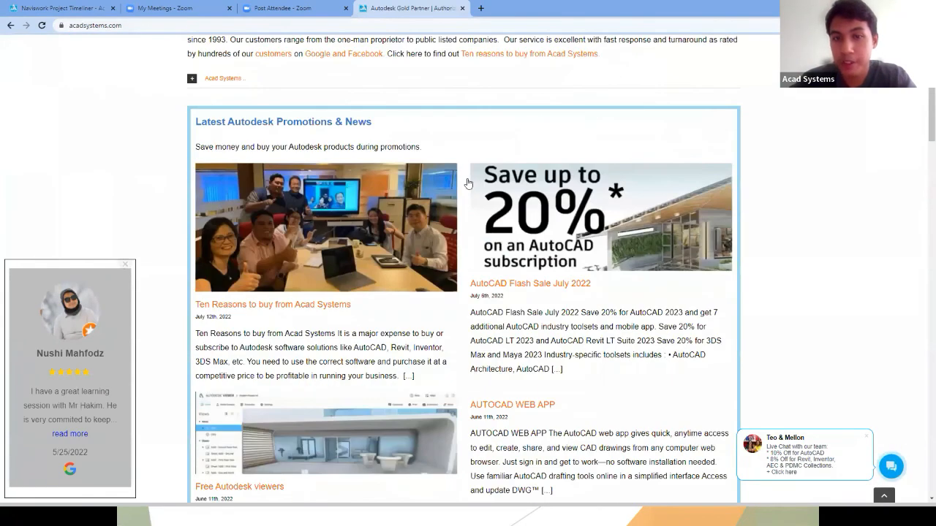
pyautogui.scroll(6, 557, 152)
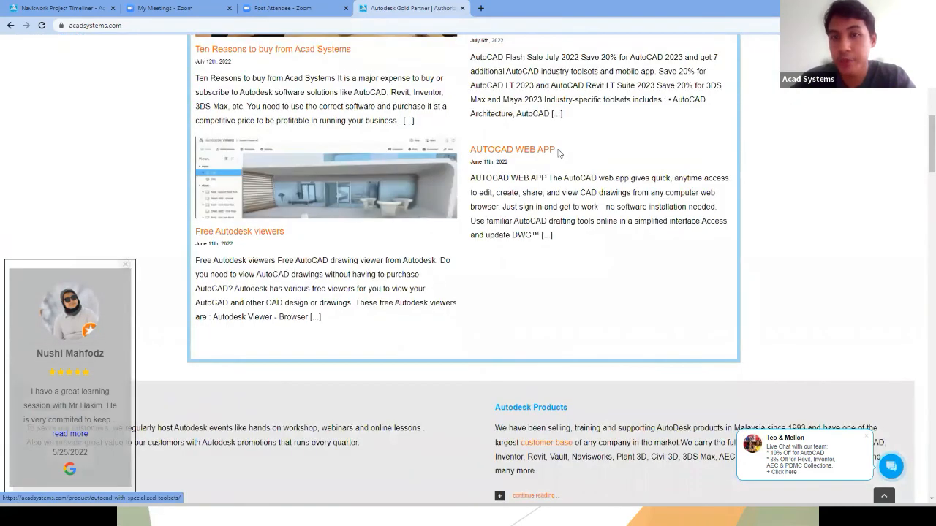
pyautogui.scroll(5, 558, 152)
pyautogui.scroll(-3, 562, 159)
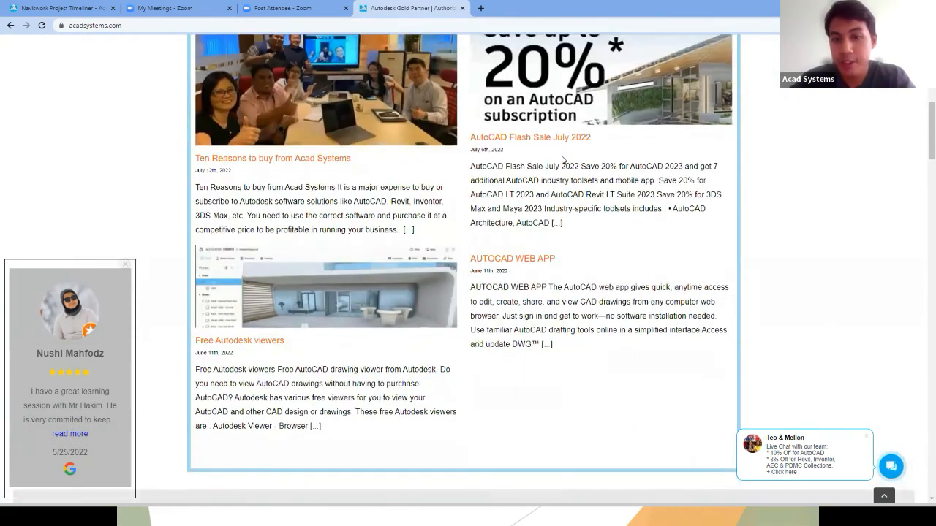
pyautogui.scroll(-5, 563, 159)
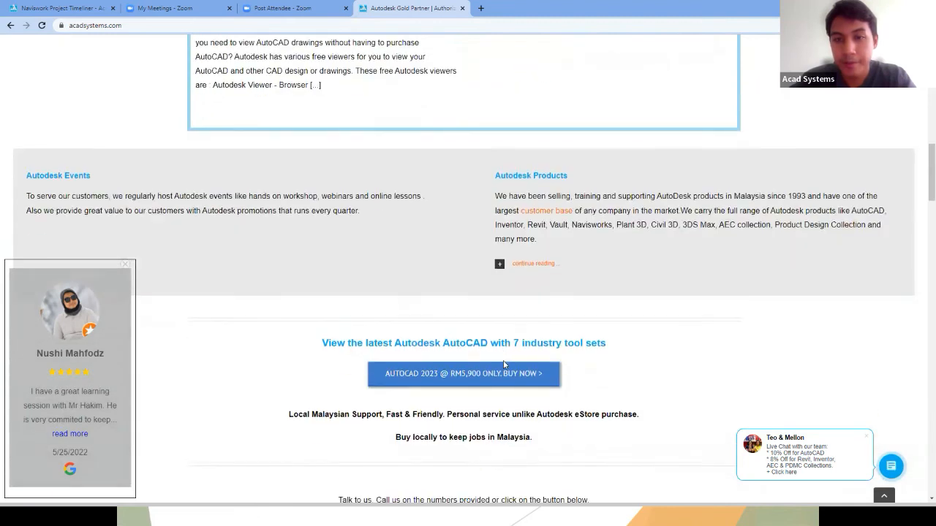
# Step: Examine the latest Autodesk online lessons, workshops and webinars, including Naviswork Project Timeliner and Fusion 360 – Assembly Model
pyautogui.scroll(-5, 513, 206)
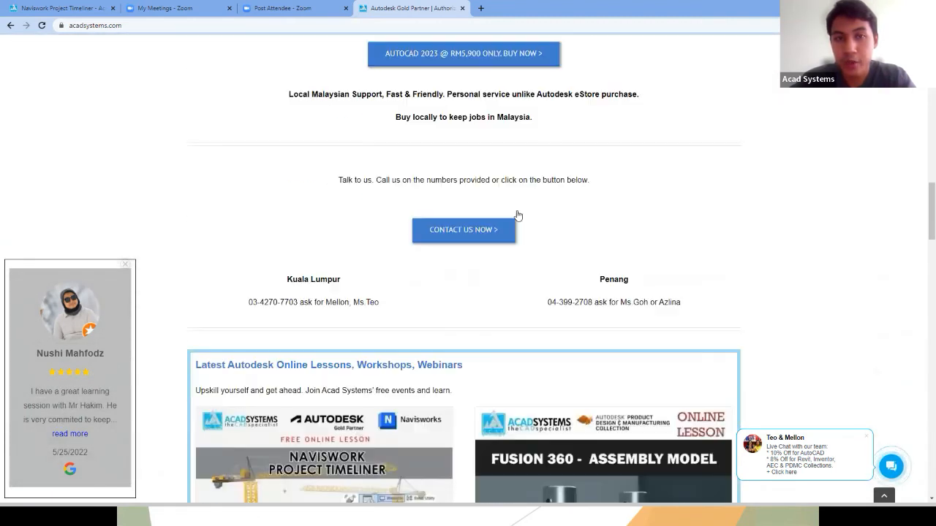
pyautogui.scroll(-4, 518, 216)
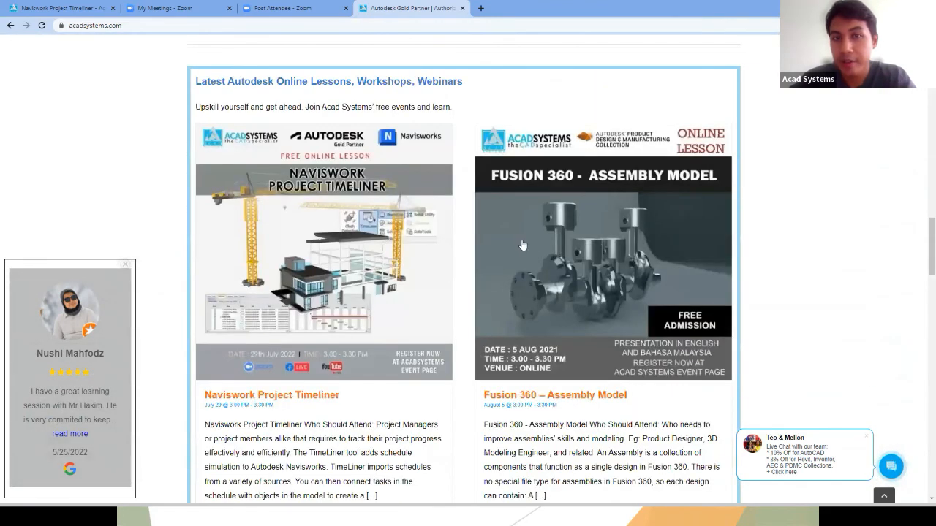
pyautogui.scroll(-1, 523, 245)
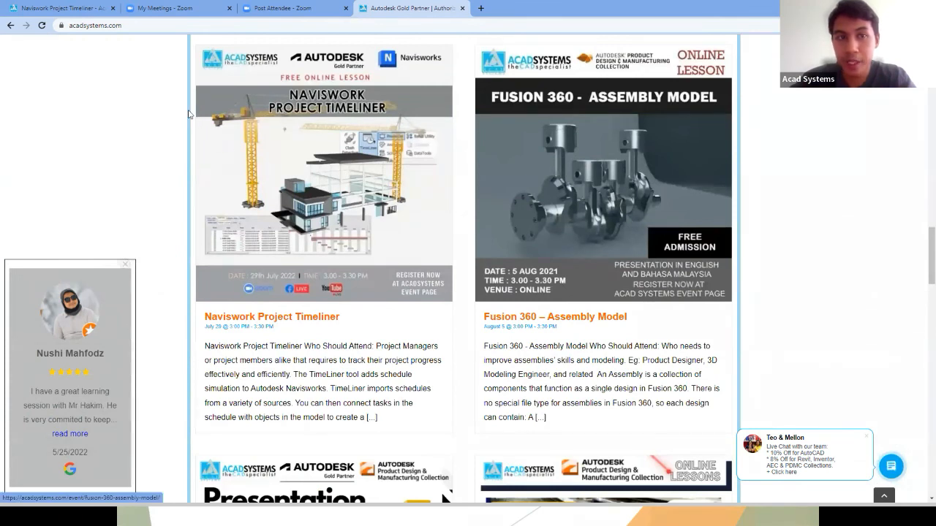
pyautogui.scroll(1, 460, 117)
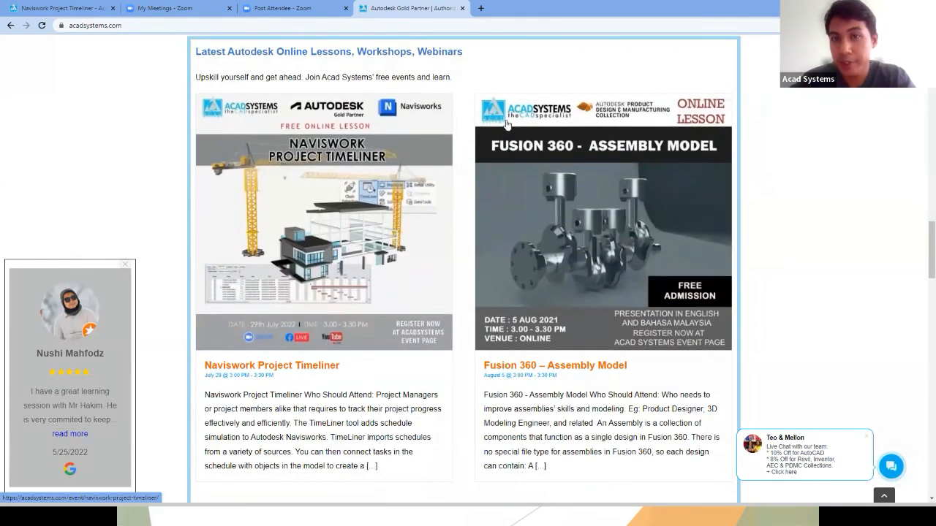
pyautogui.scroll(-1, 585, 157)
pyautogui.scroll(-1, 586, 156)
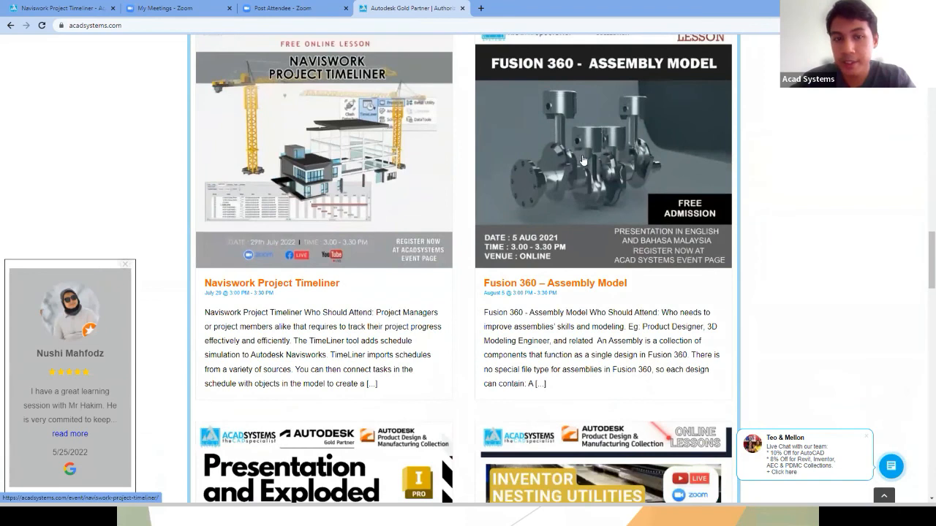
pyautogui.scroll(-3, 583, 92)
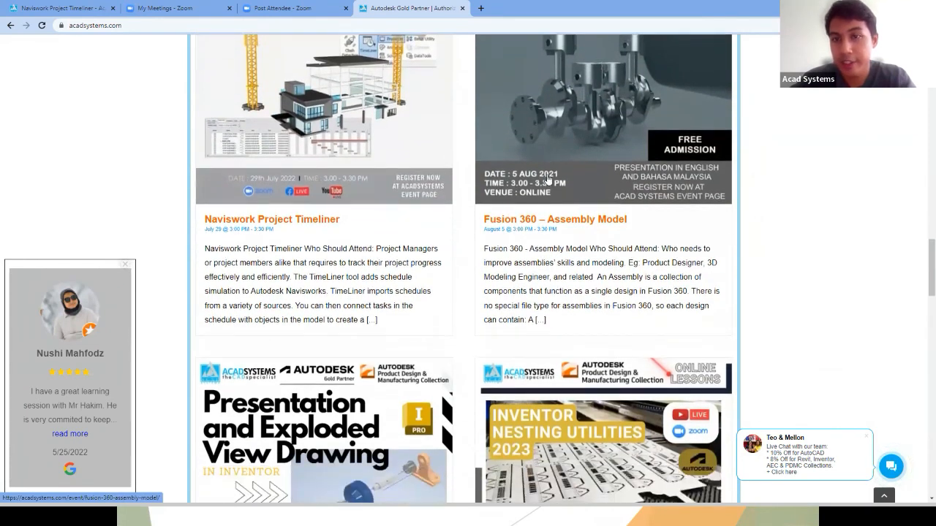
pyautogui.scroll(-1, 548, 180)
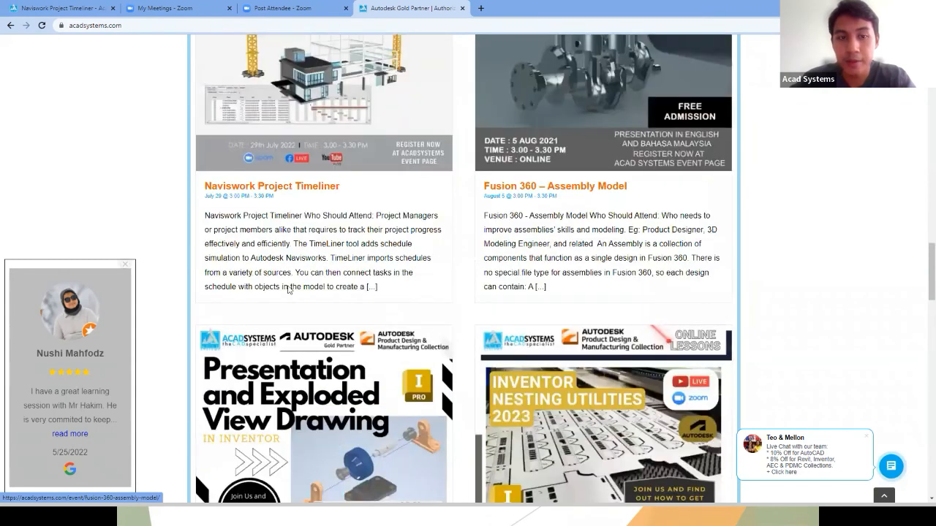
# Step: Open the Fusion 360 – Assembly Model event page, look through its details, RSVP section and description, and return to the home page
pyautogui.scroll(4, 284, 322)
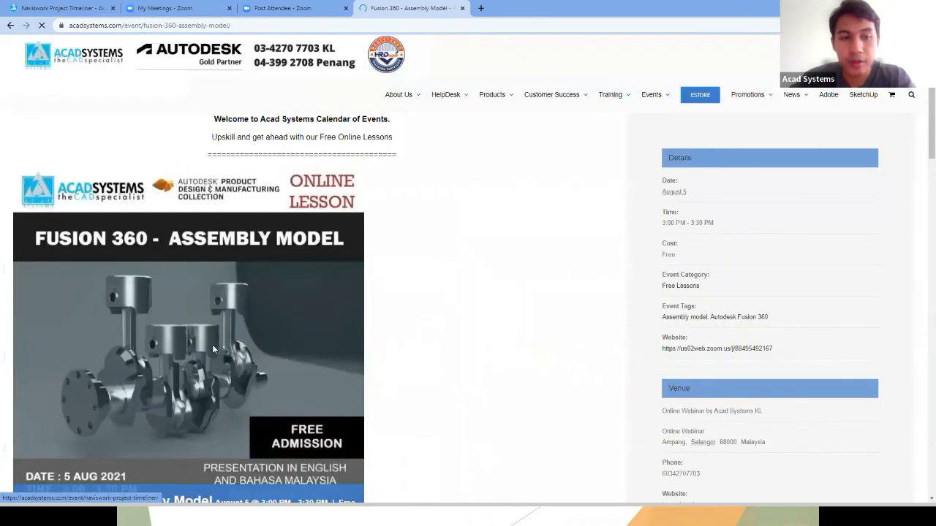
pyautogui.scroll(-4, 236, 343)
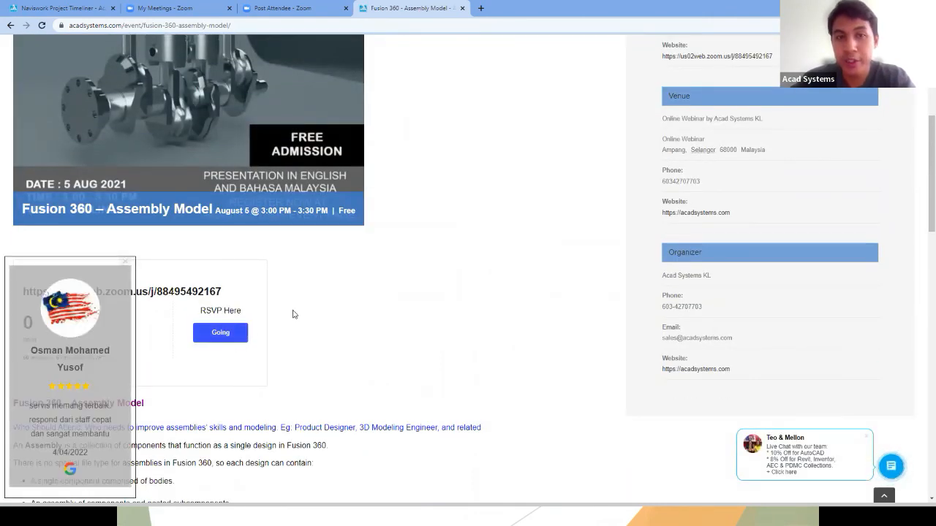
pyautogui.scroll(1, 293, 312)
pyautogui.scroll(1, 334, 252)
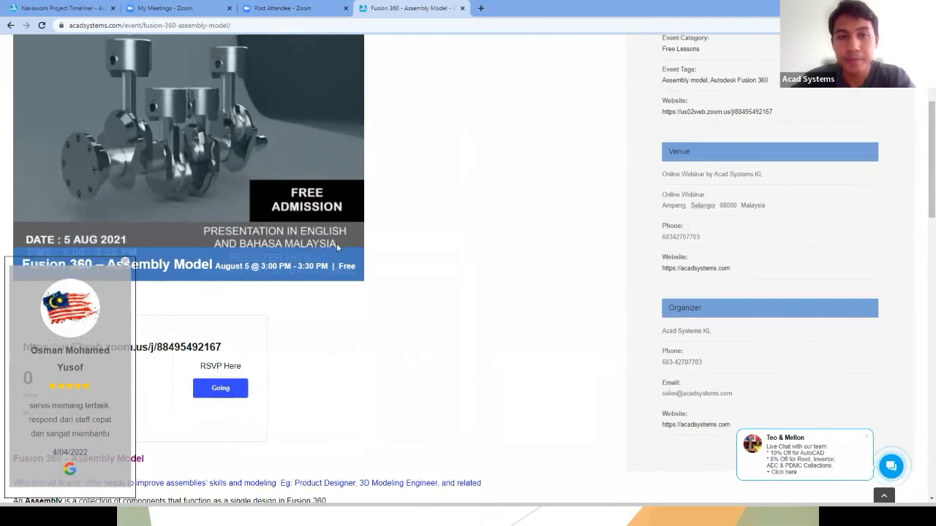
pyautogui.scroll(2, 351, 256)
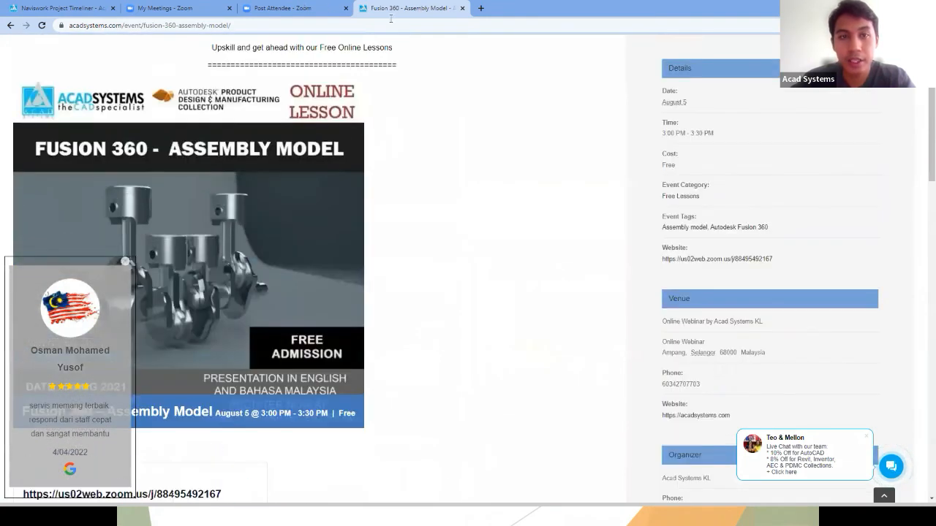
pyautogui.scroll(1, 352, 256)
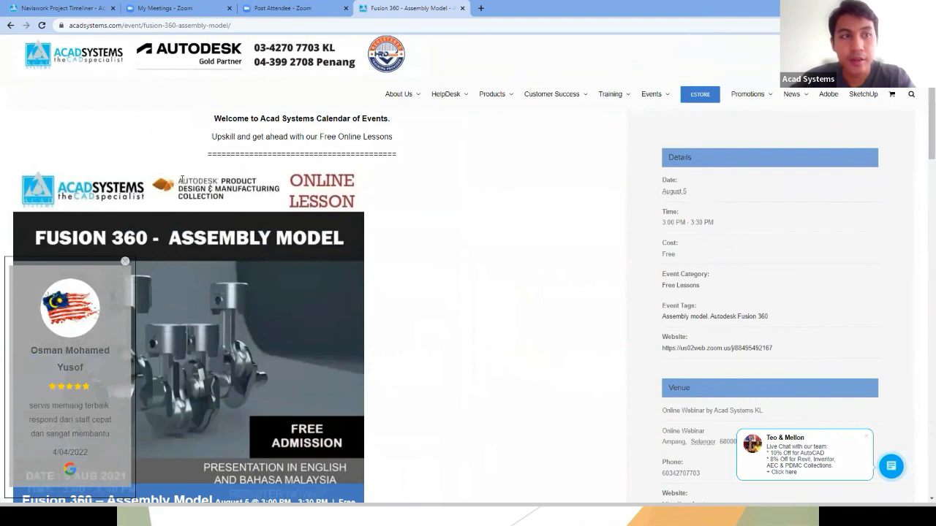
pyautogui.click(282, 8)
pyautogui.hotkey('ctrl', 'Tab')
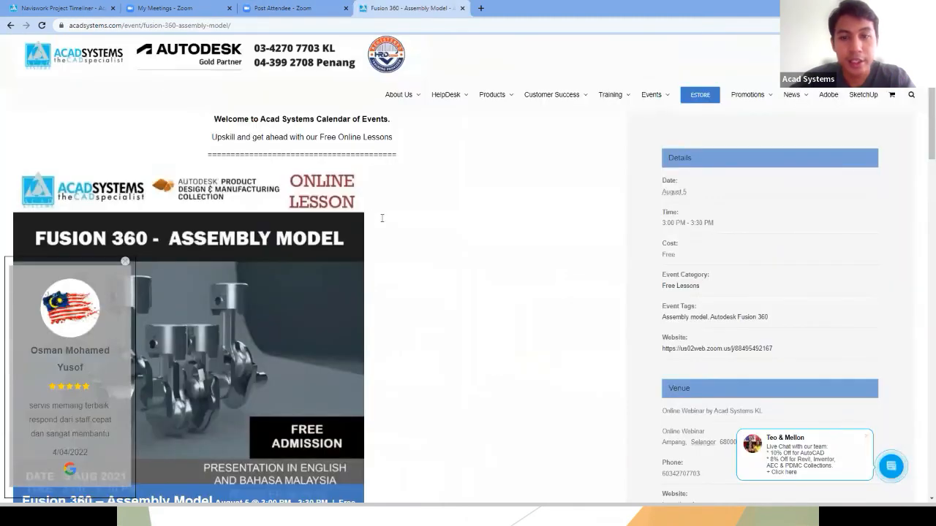
pyautogui.scroll(-6, 373, 220)
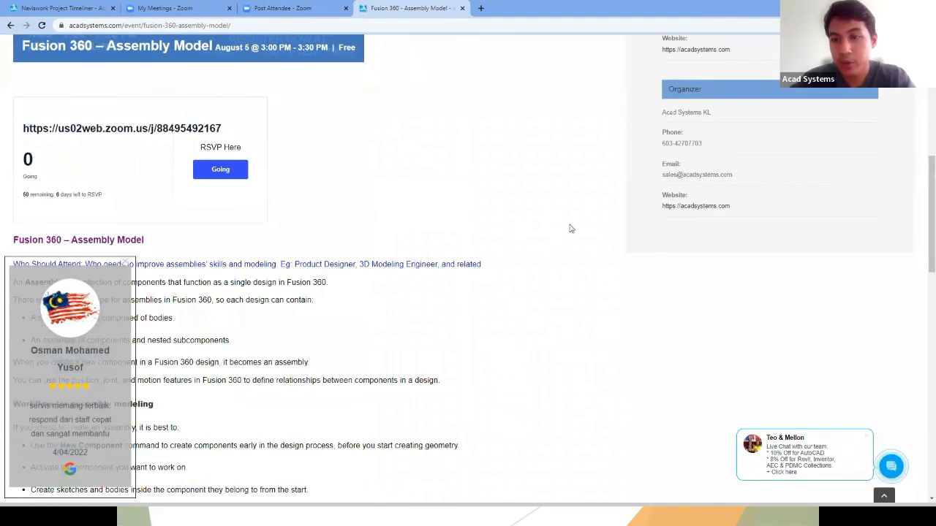
pyautogui.hotkey('alt', 'Left')
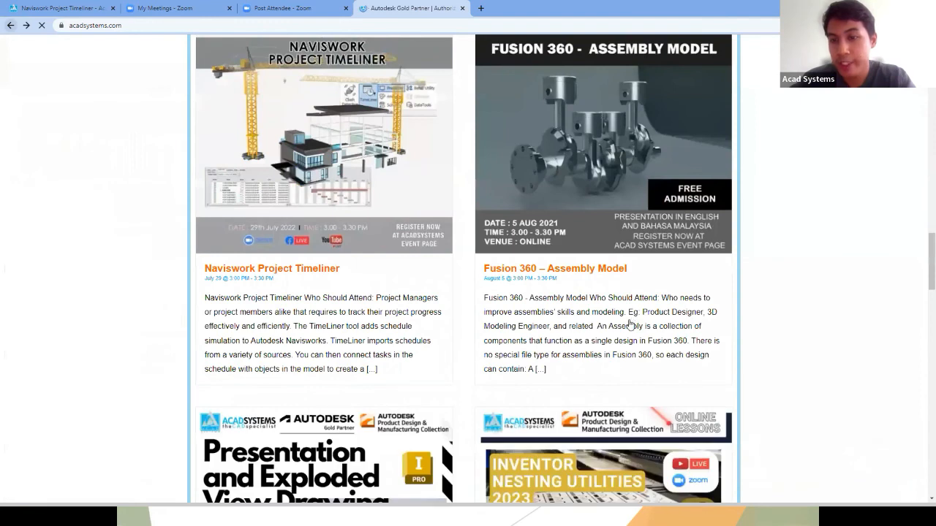
pyautogui.scroll(-1, 643, 324)
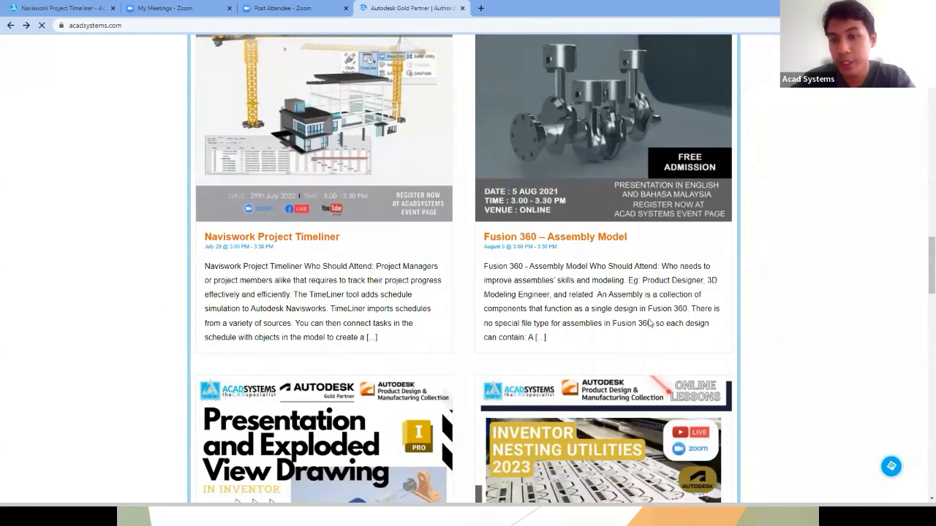
# Step: Open the Acad Systems Sdn Bhd YouTube channel and look through its uploads and AutoCAD lesson playlists
pyautogui.click(648, 319)
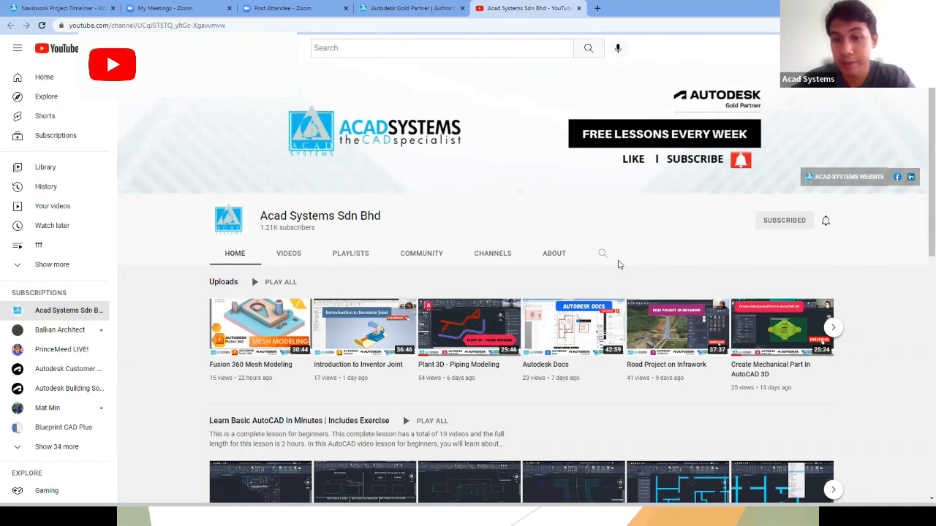
pyautogui.scroll(-1, 416, 273)
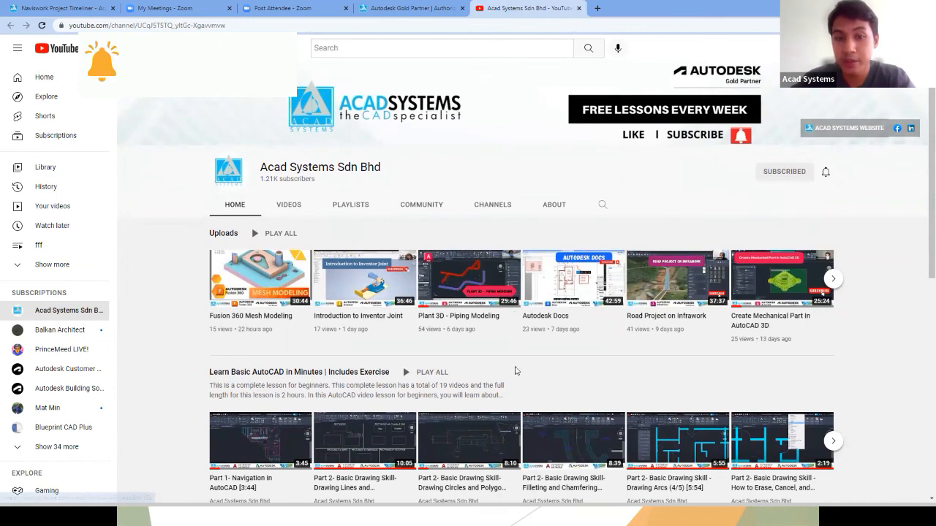
pyautogui.scroll(-1, 475, 342)
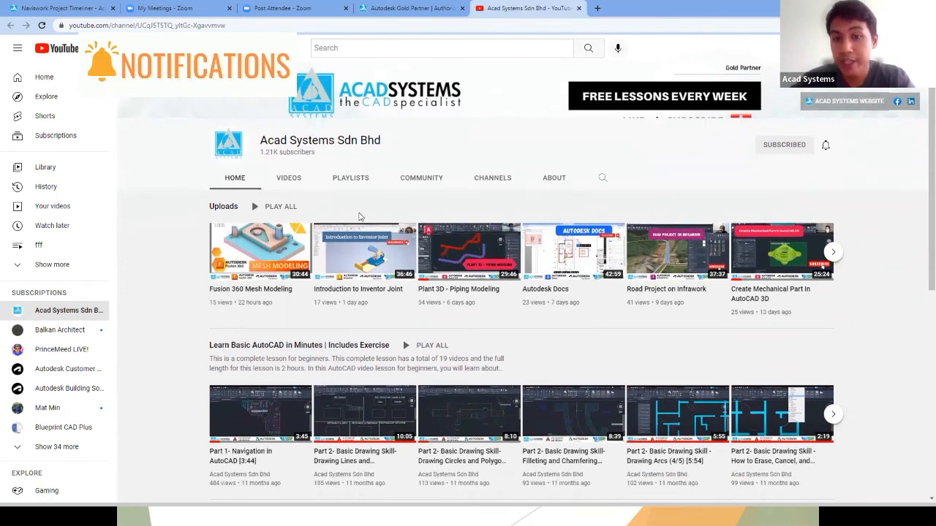
pyautogui.scroll(-2, 359, 217)
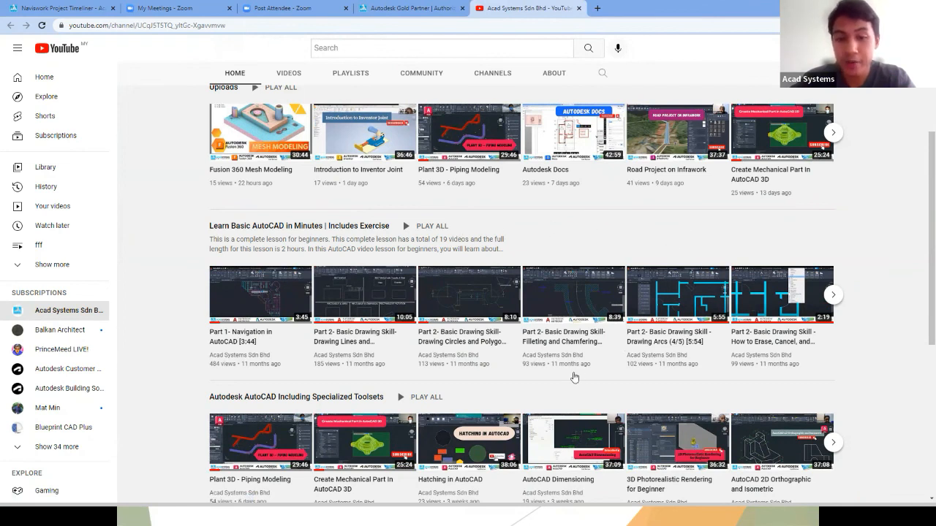
pyautogui.scroll(-2, 544, 338)
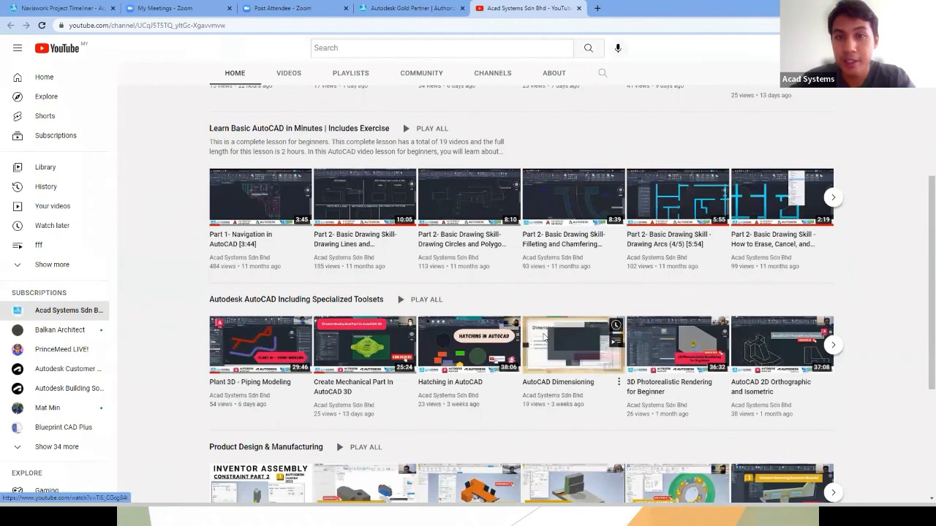
pyautogui.scroll(1, 483, 464)
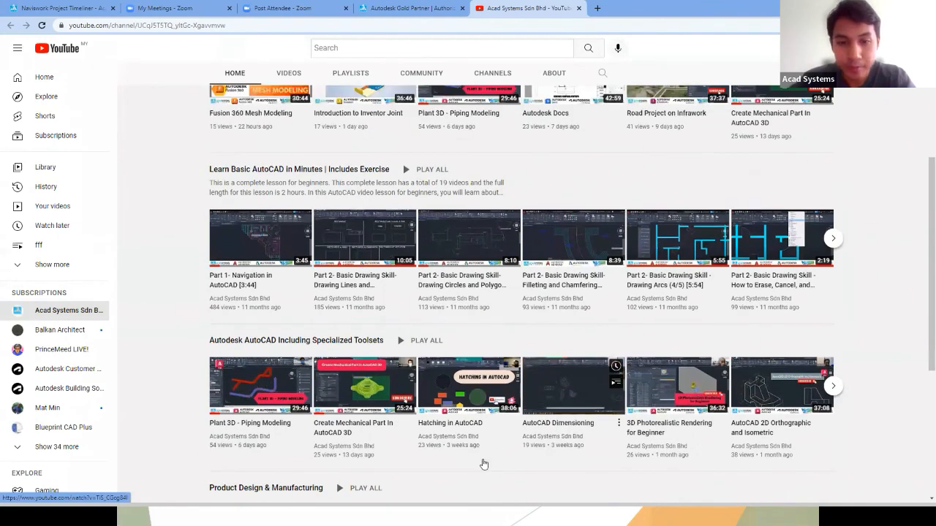
pyautogui.scroll(5, 482, 410)
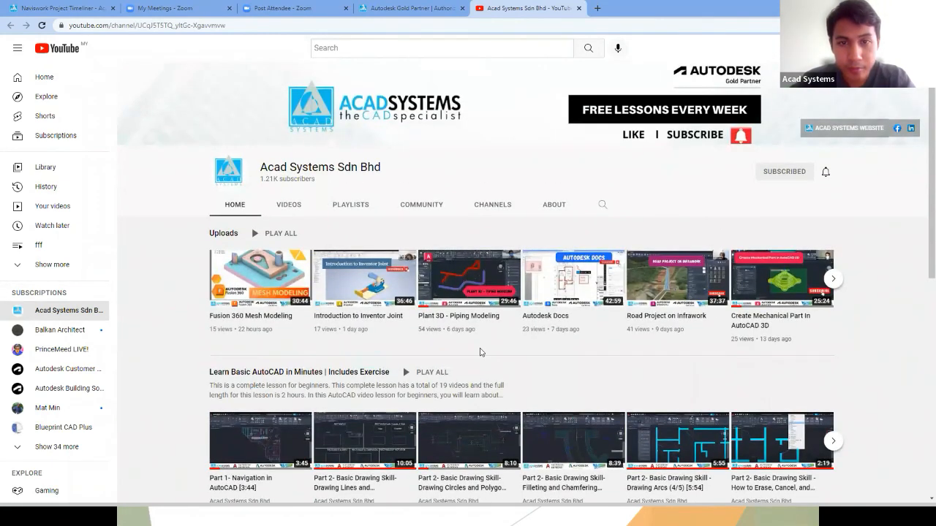